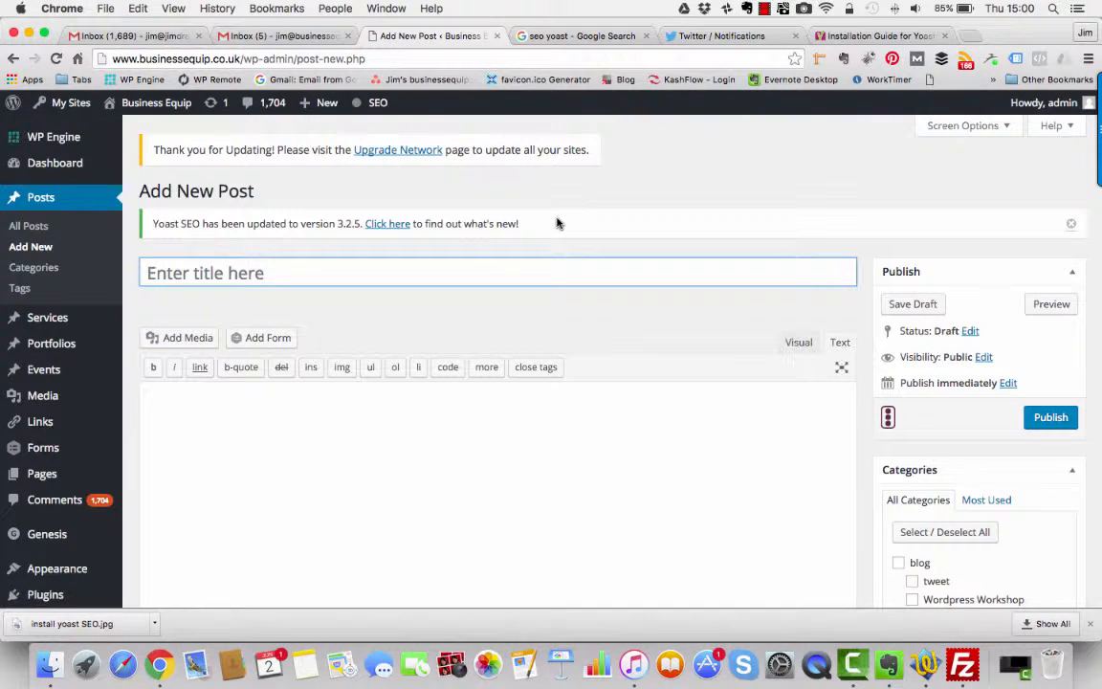
# - Title the new post "Getting Started with Yoast SEO"
pyautogui.scroll(-5, 558, 223)
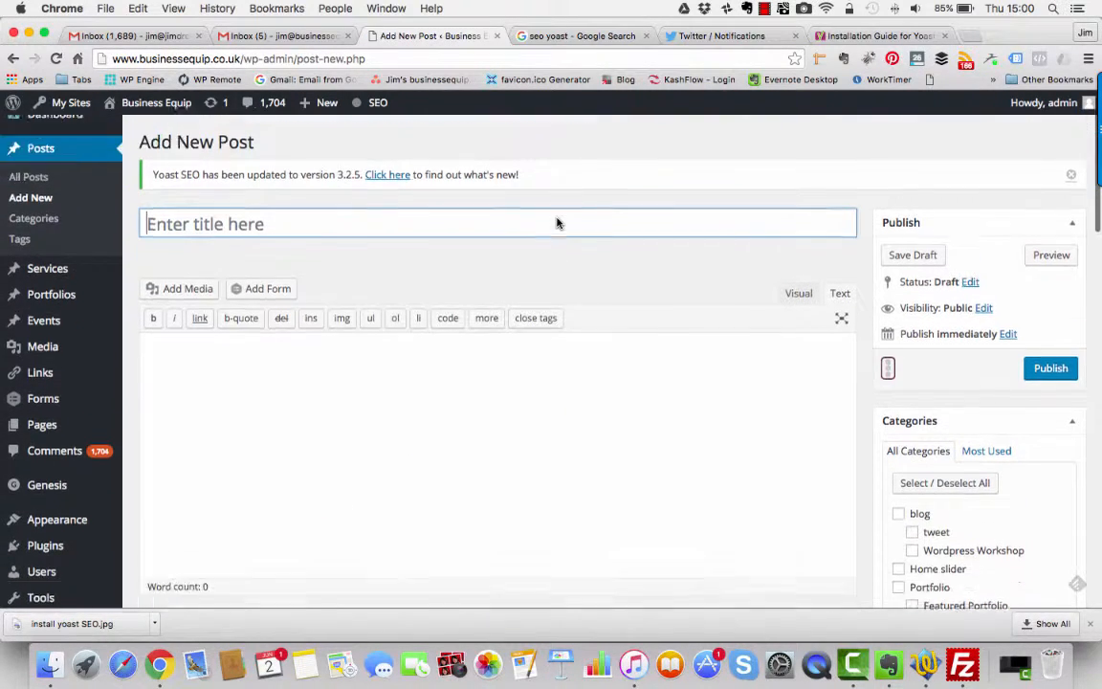
pyautogui.scroll(-5, 558, 222)
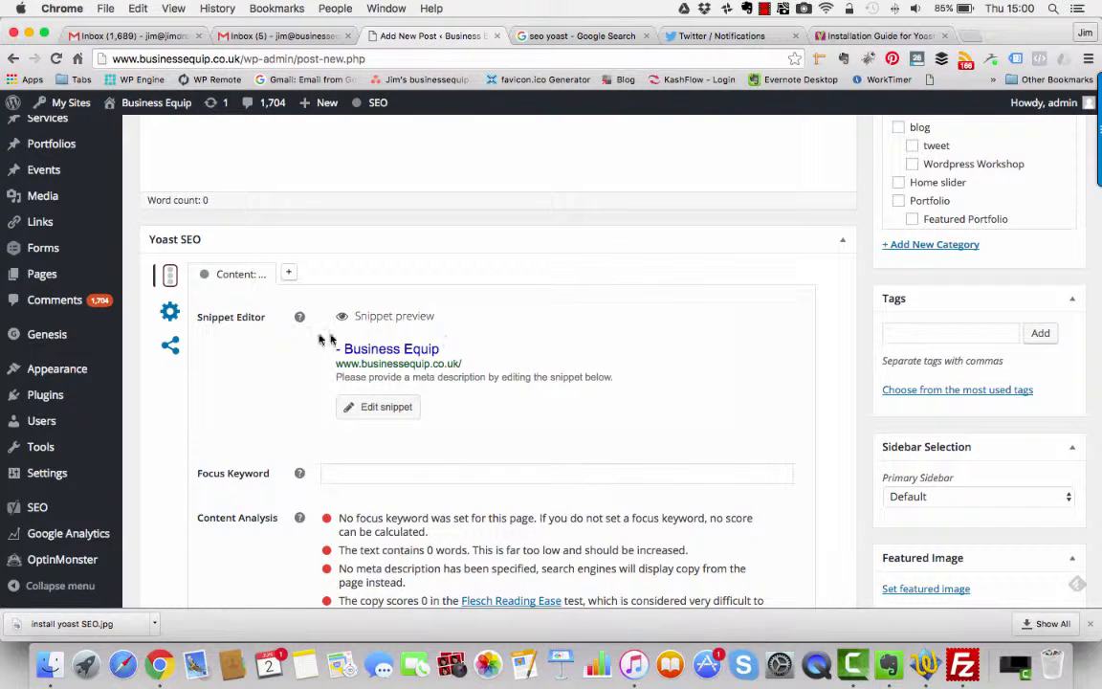
pyautogui.scroll(-1, 402, 363)
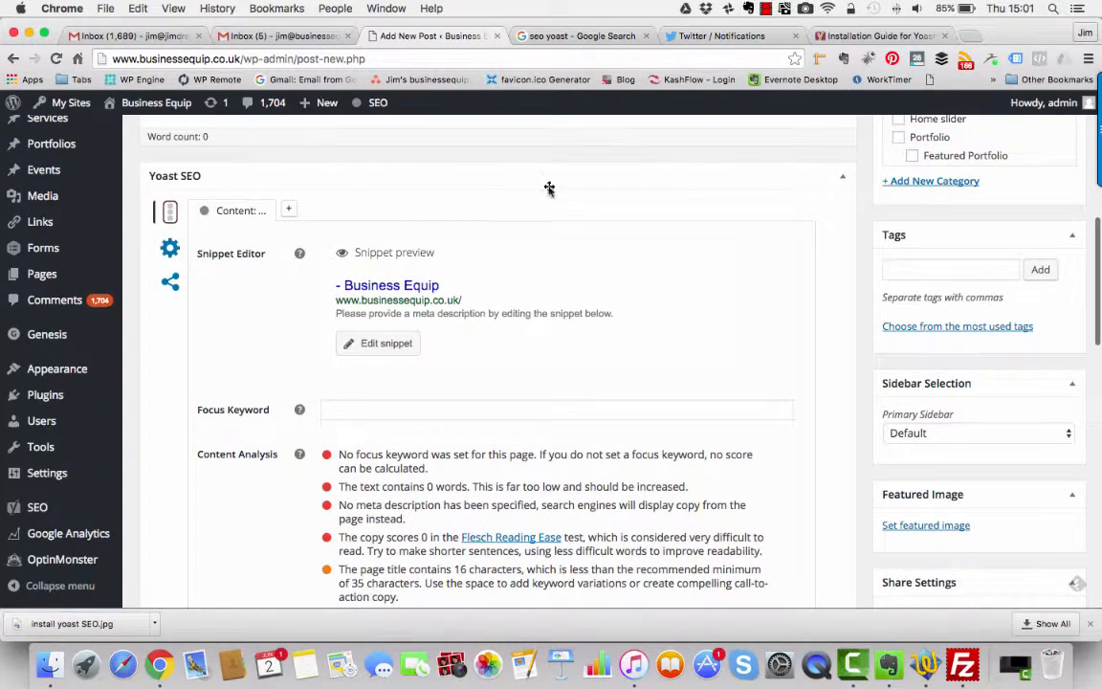
pyautogui.scroll(-1, 602, 276)
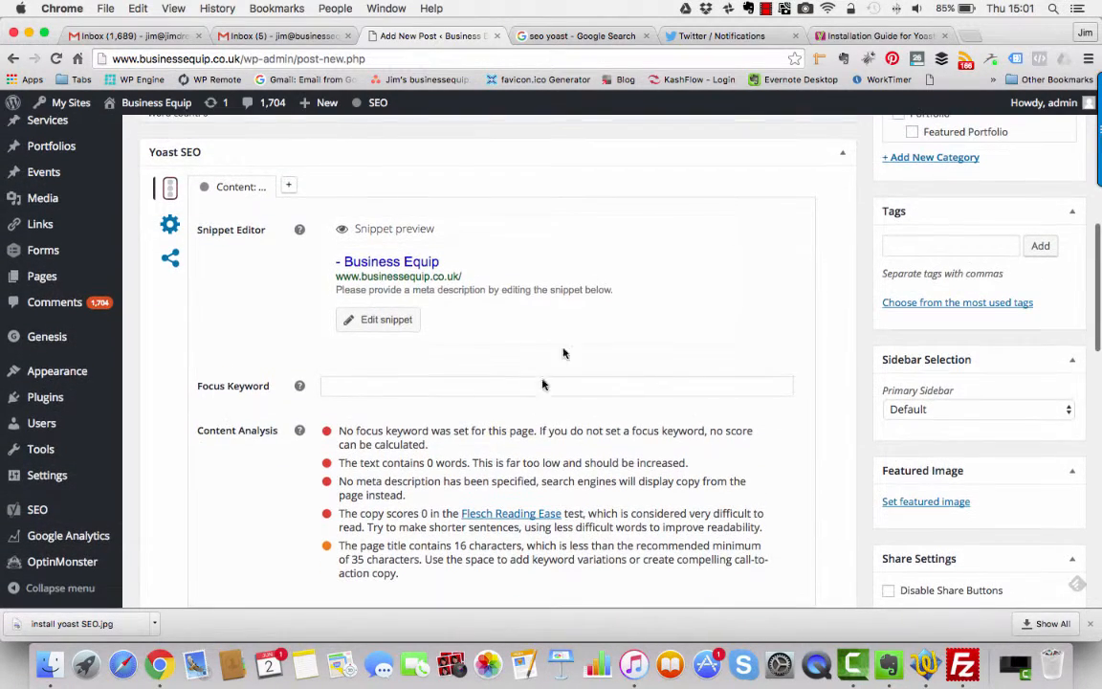
pyautogui.scroll(6, 483, 418)
pyautogui.scroll(1, 486, 412)
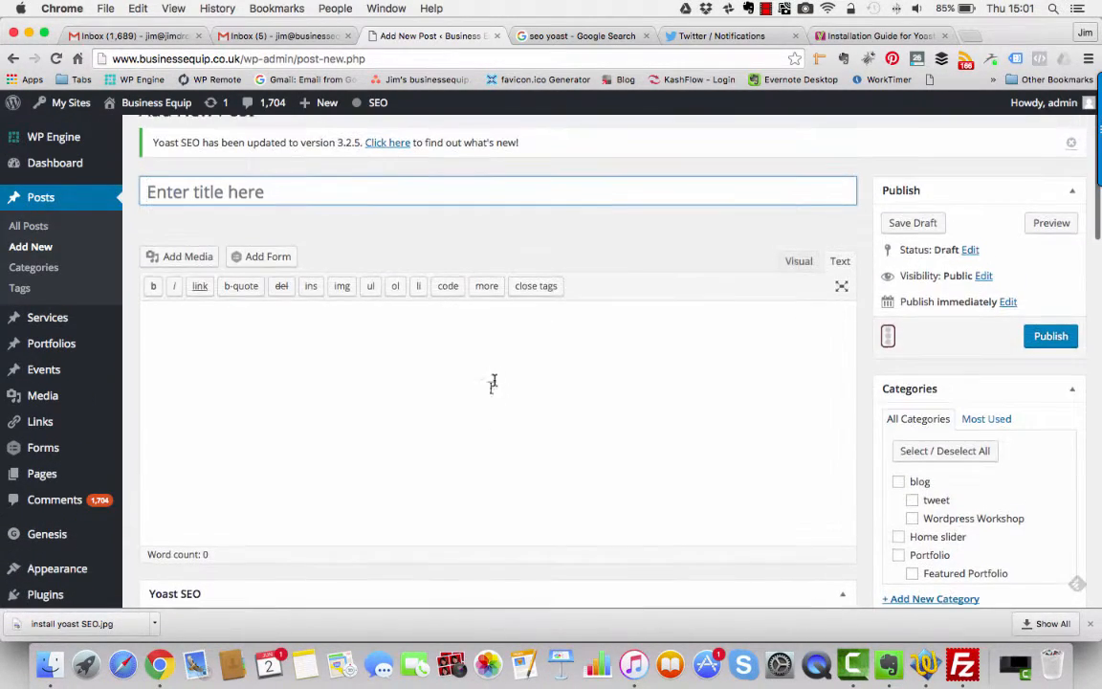
pyautogui.write('Get')
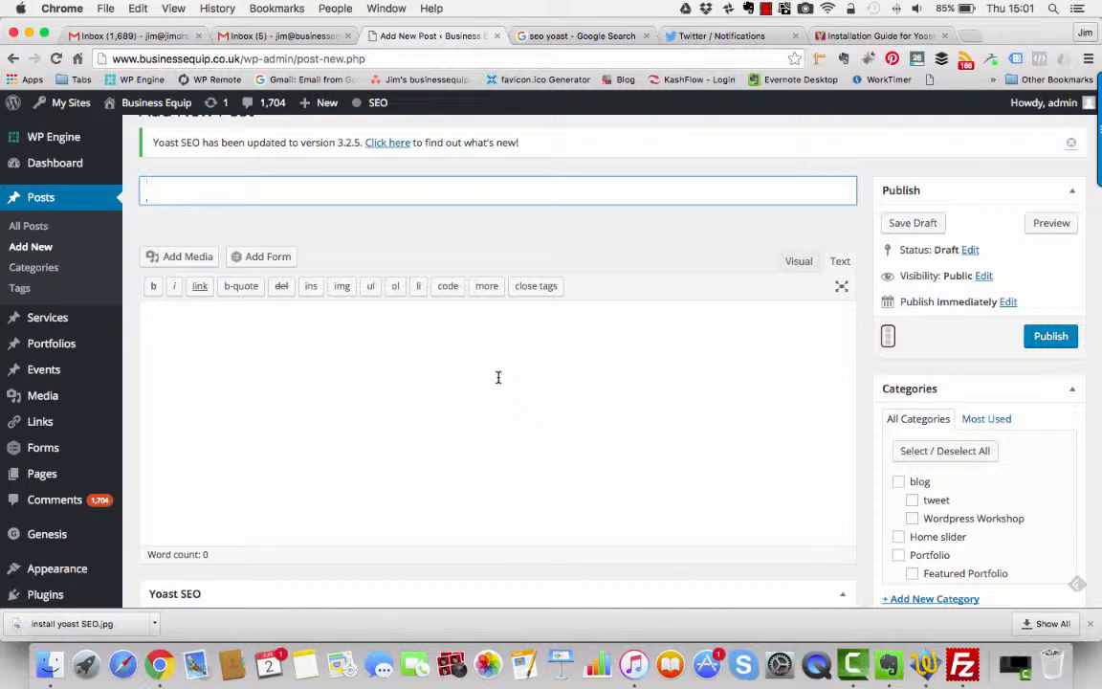
pyautogui.write('ting ')
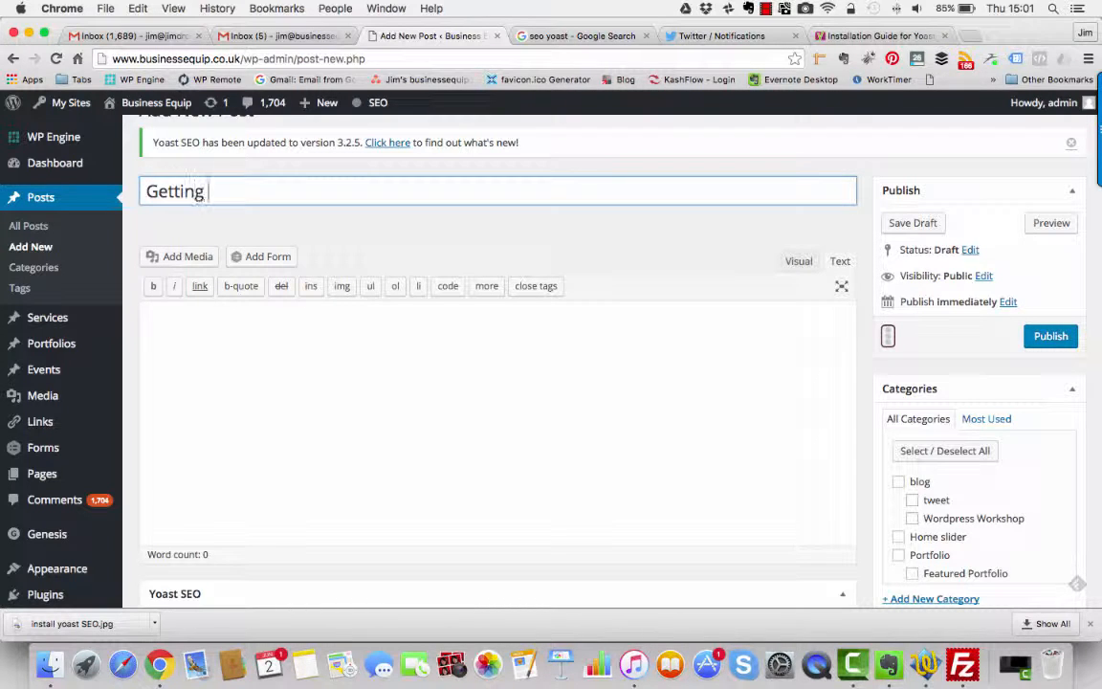
pyautogui.write('Started with Yoast ')
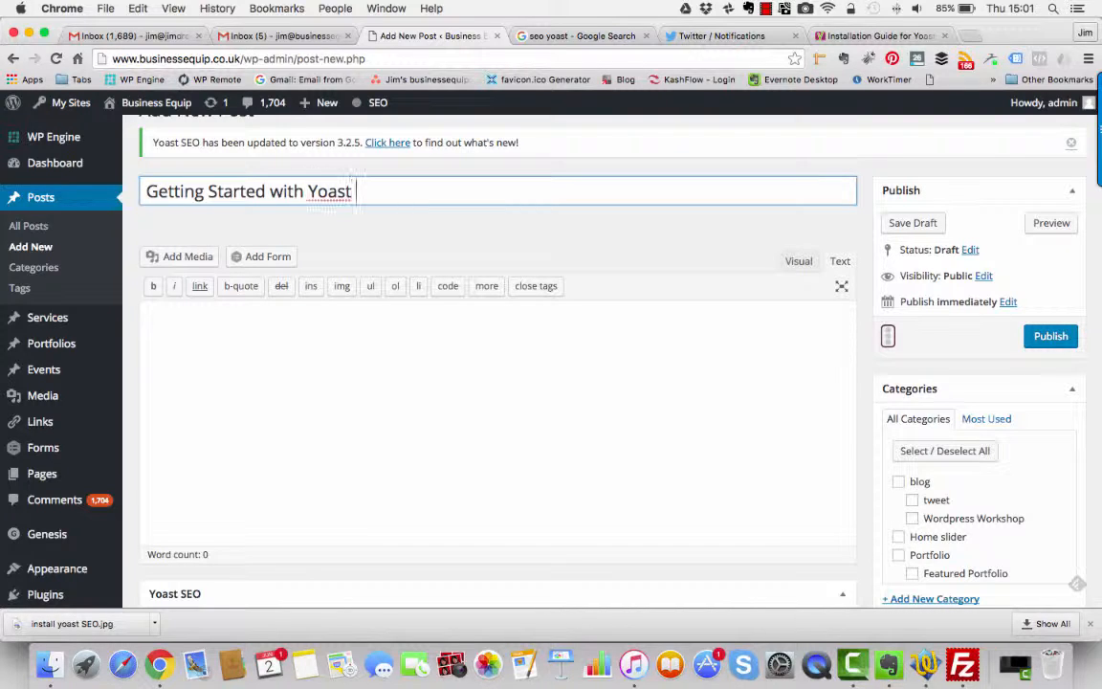
pyautogui.write('SEO')
# - Set the post's focus keyword to "Yoast SEO", matching the phrase used in the title
pyautogui.moveTo(387, 192); pyautogui.dragTo(310, 192)
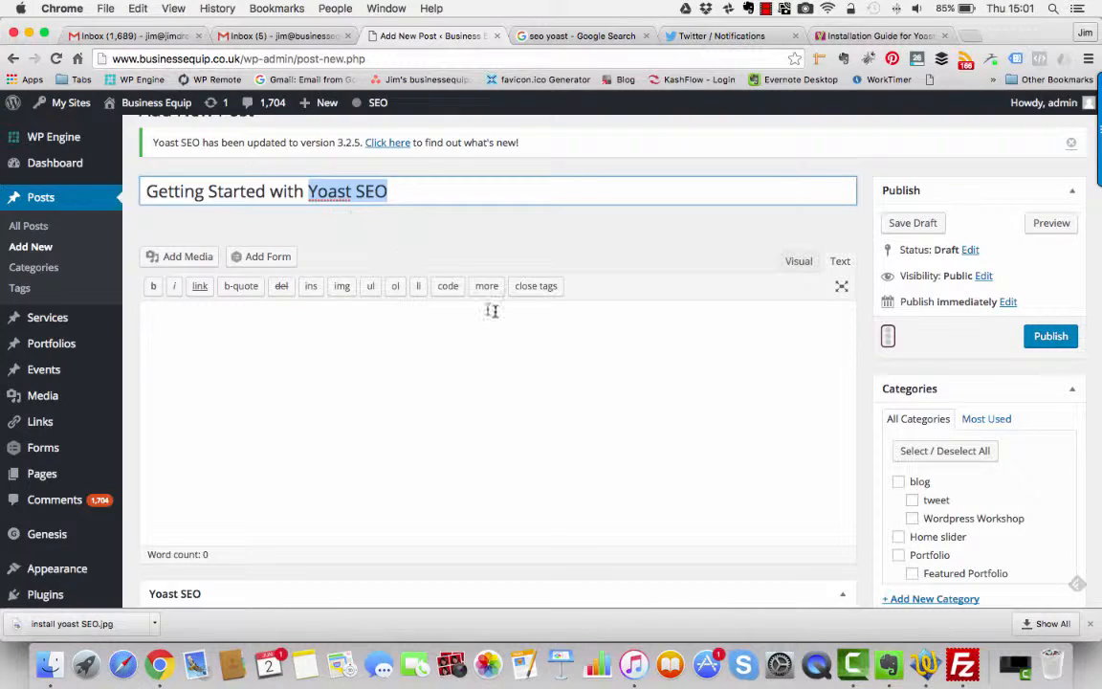
pyautogui.scroll(-6, 494, 312)
pyautogui.scroll(-2, 495, 313)
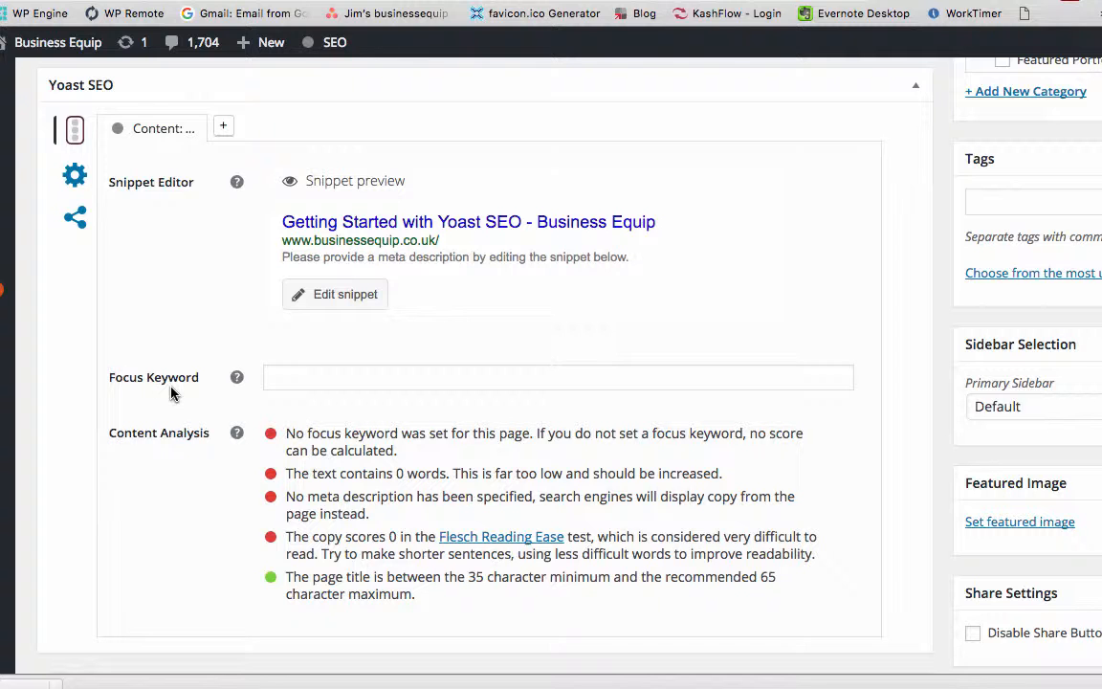
pyautogui.click(285, 376)
pyautogui.write('Yoast SEO')
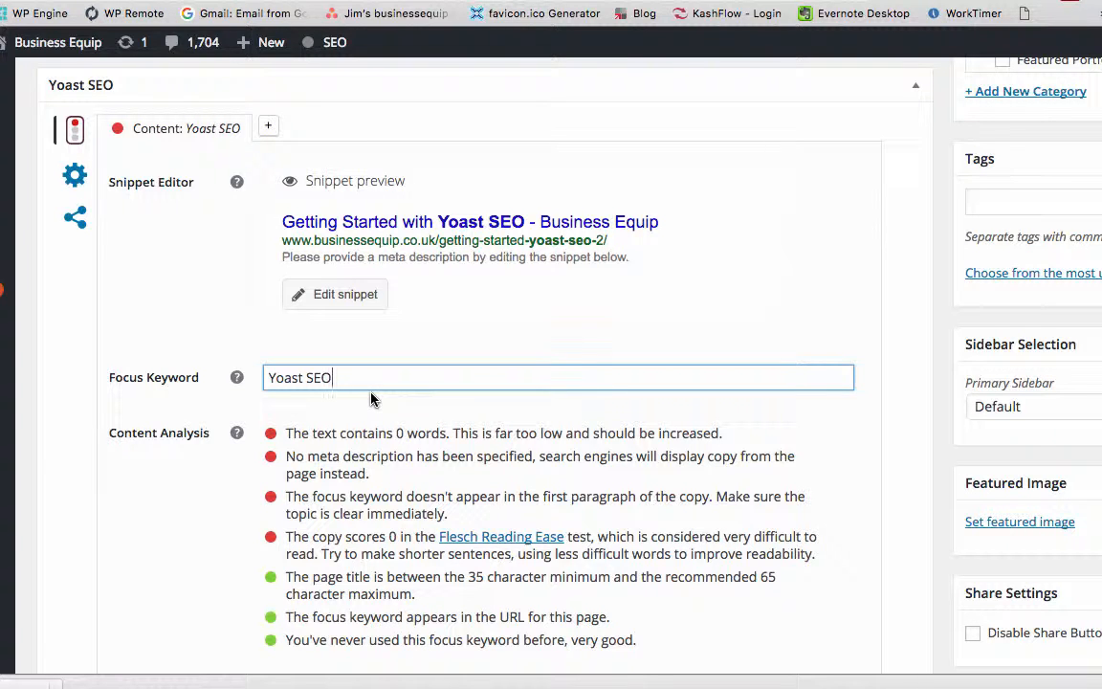
# - Compare the post title and focus keyword with the Yoast snippet preview, and read through the content analysis
pyautogui.scroll(1, 521, 307)
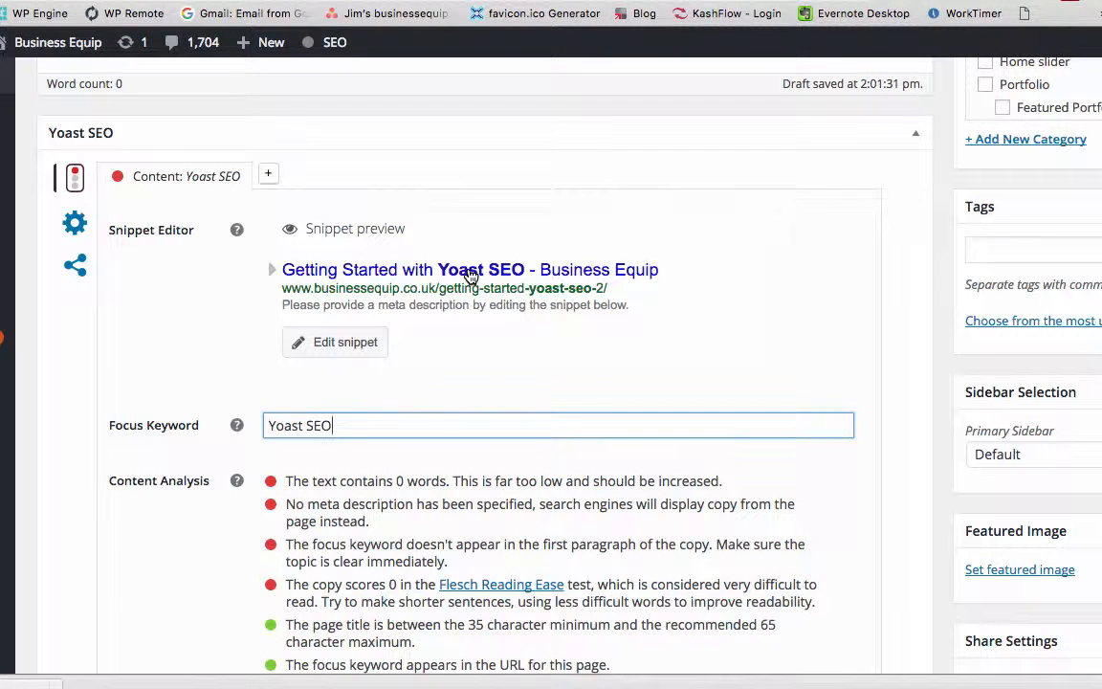
pyautogui.scroll(10, 468, 276)
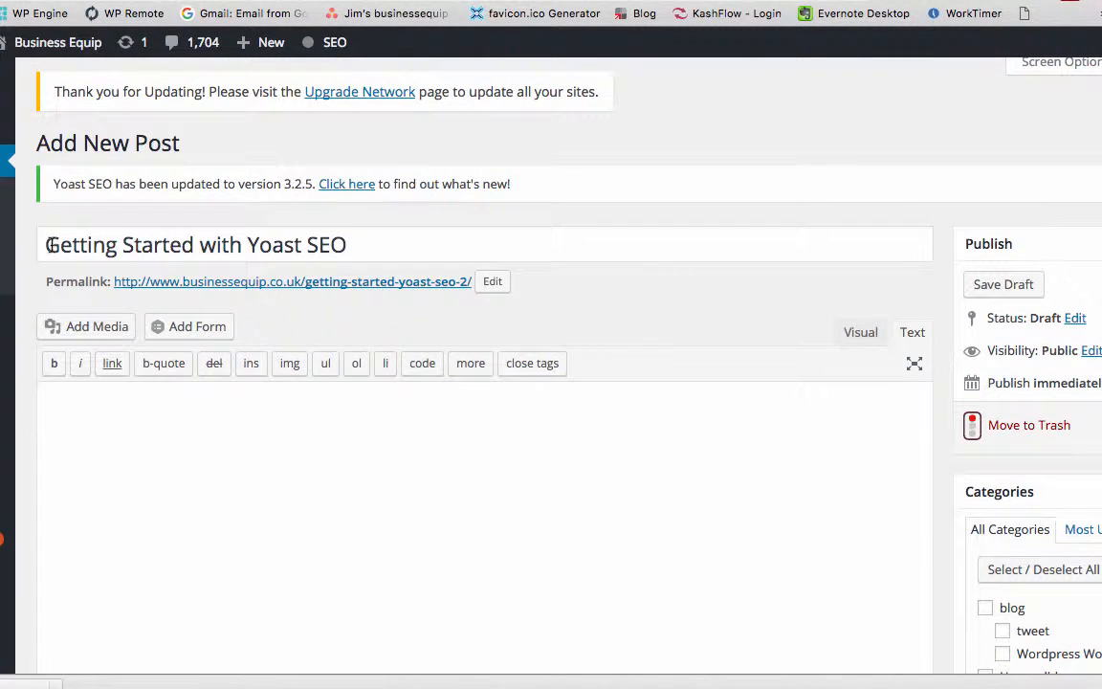
pyautogui.moveTo(48, 245); pyautogui.dragTo(428, 244)
pyautogui.scroll(-5, 706, 330)
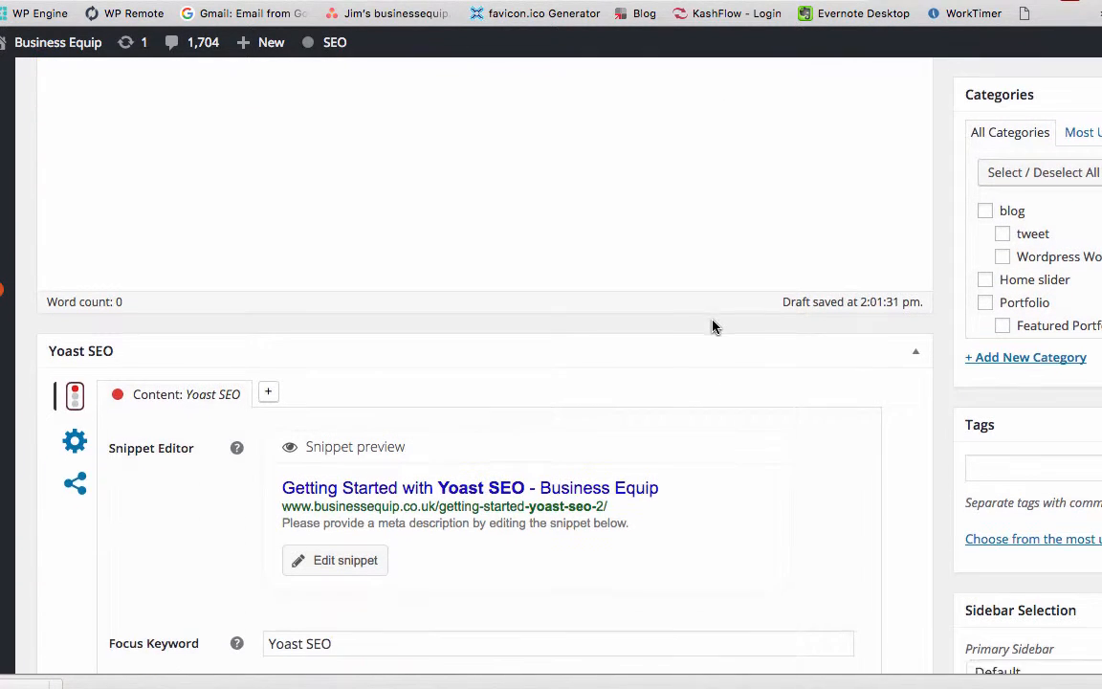
pyautogui.scroll(-2, 669, 330)
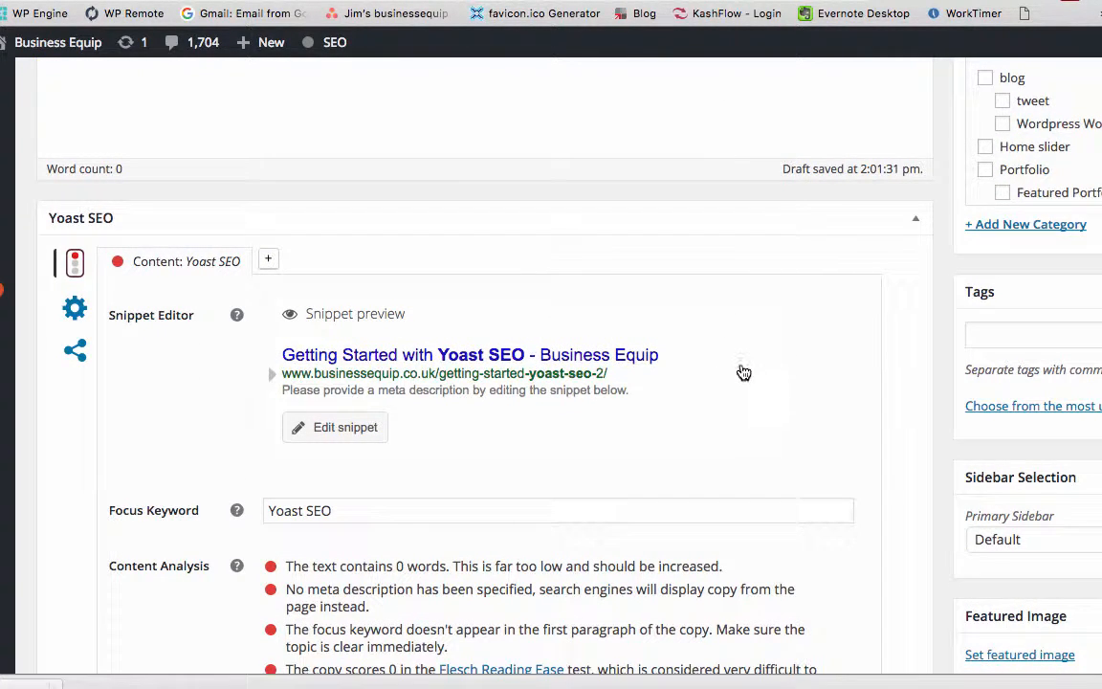
pyautogui.scroll(-2, 743, 372)
pyautogui.scroll(-2, 743, 370)
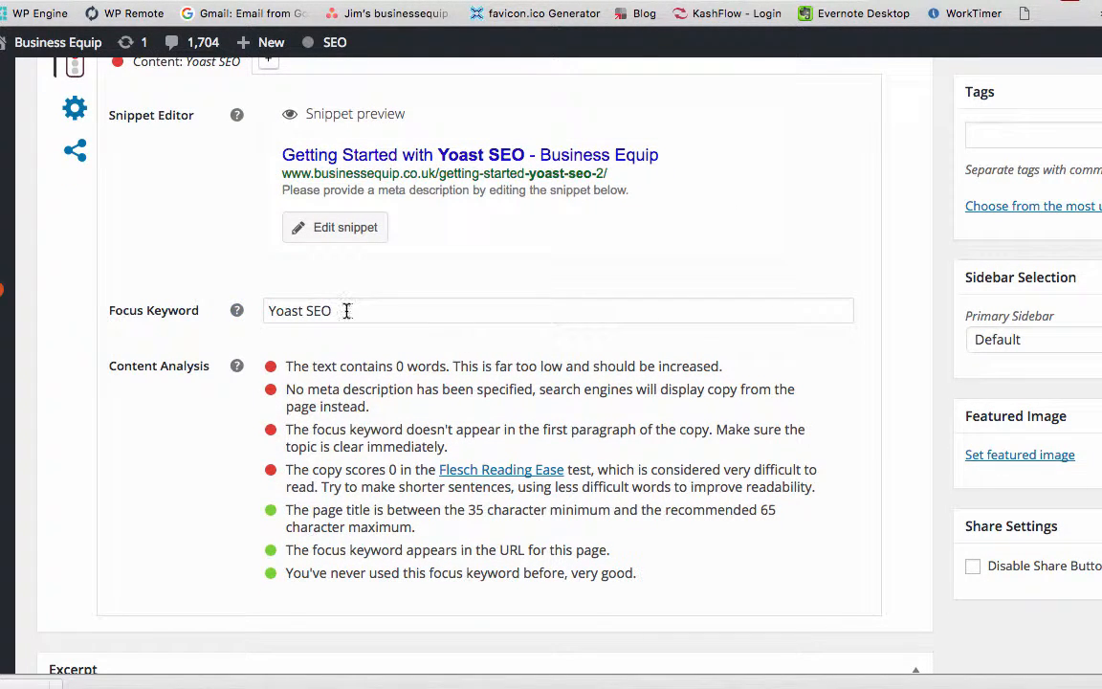
pyautogui.moveTo(345, 310); pyautogui.dragTo(236, 311)
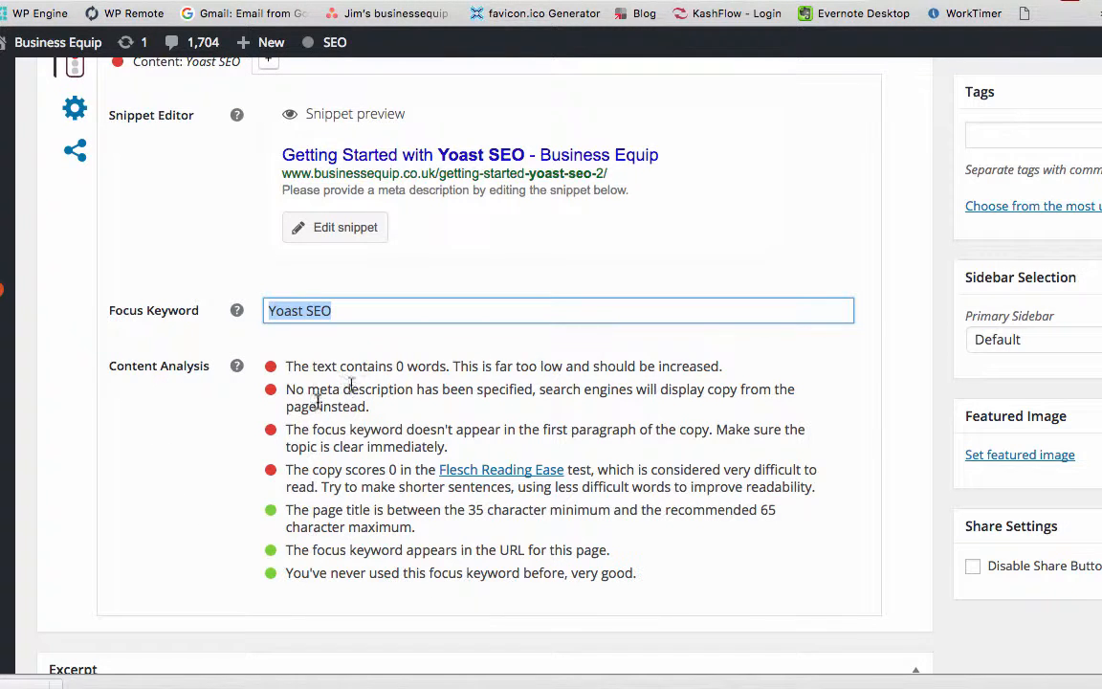
pyautogui.scroll(-1, 617, 462)
pyautogui.scroll(-3, 618, 461)
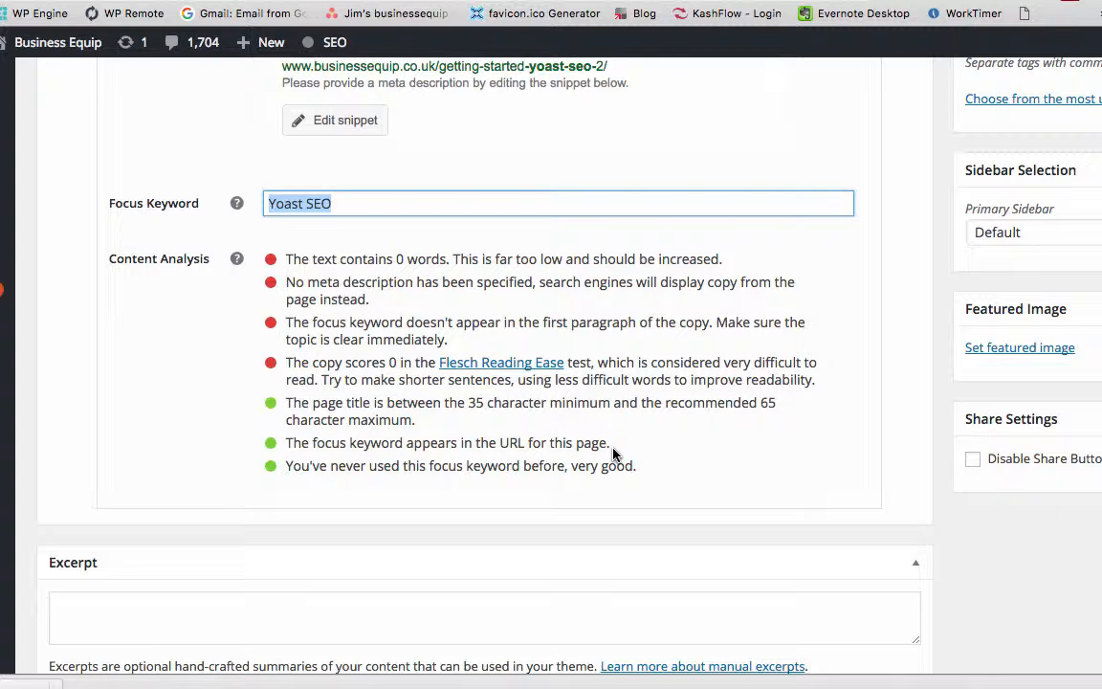
pyautogui.scroll(2, 620, 456)
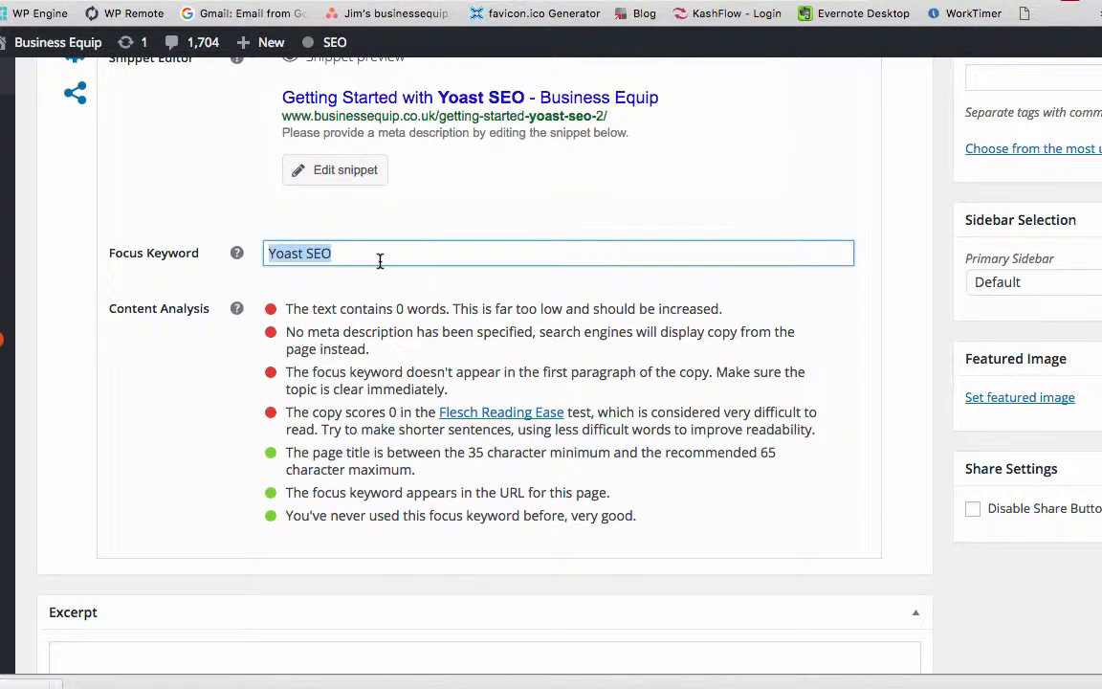
pyautogui.scroll(3, 379, 286)
pyautogui.scroll(-3, 458, 290)
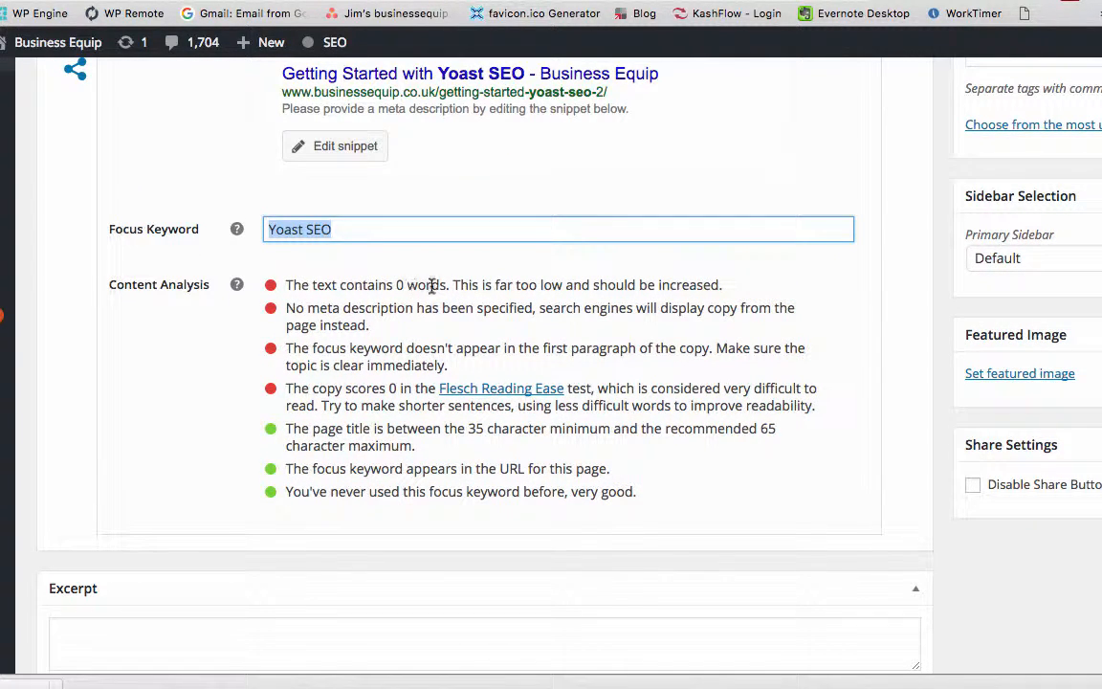
# - Write the post body: "In this post we will look at getting started with the Yoast SEO plugin."
pyautogui.scroll(10, 287, 301)
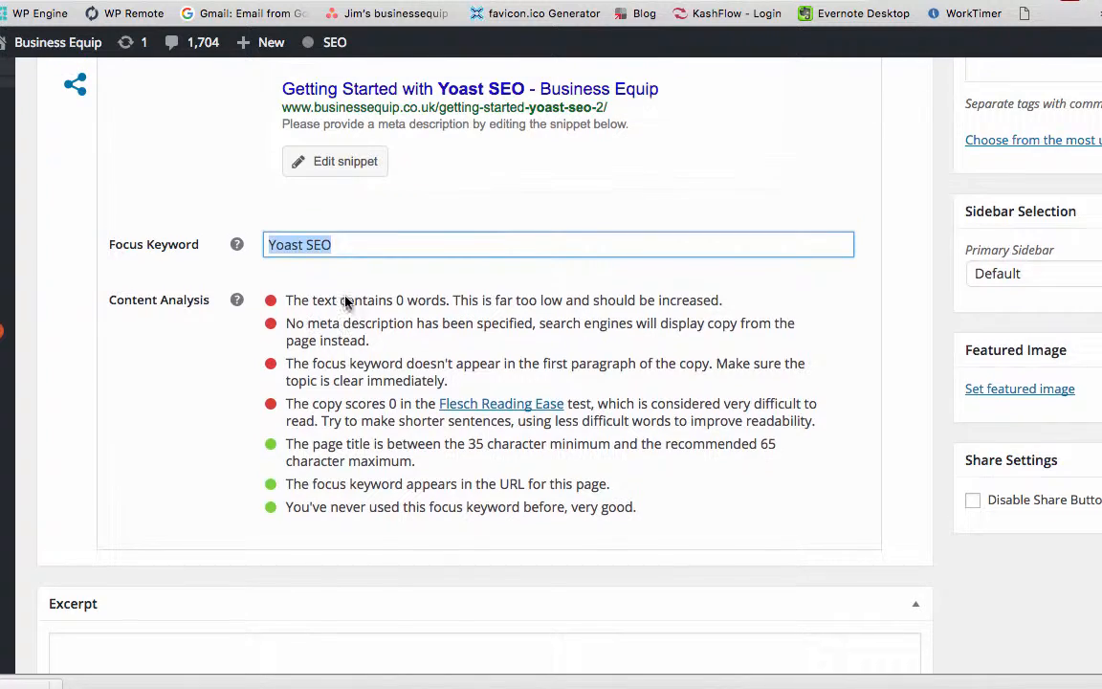
pyautogui.scroll(6, 347, 302)
pyautogui.click(206, 297)
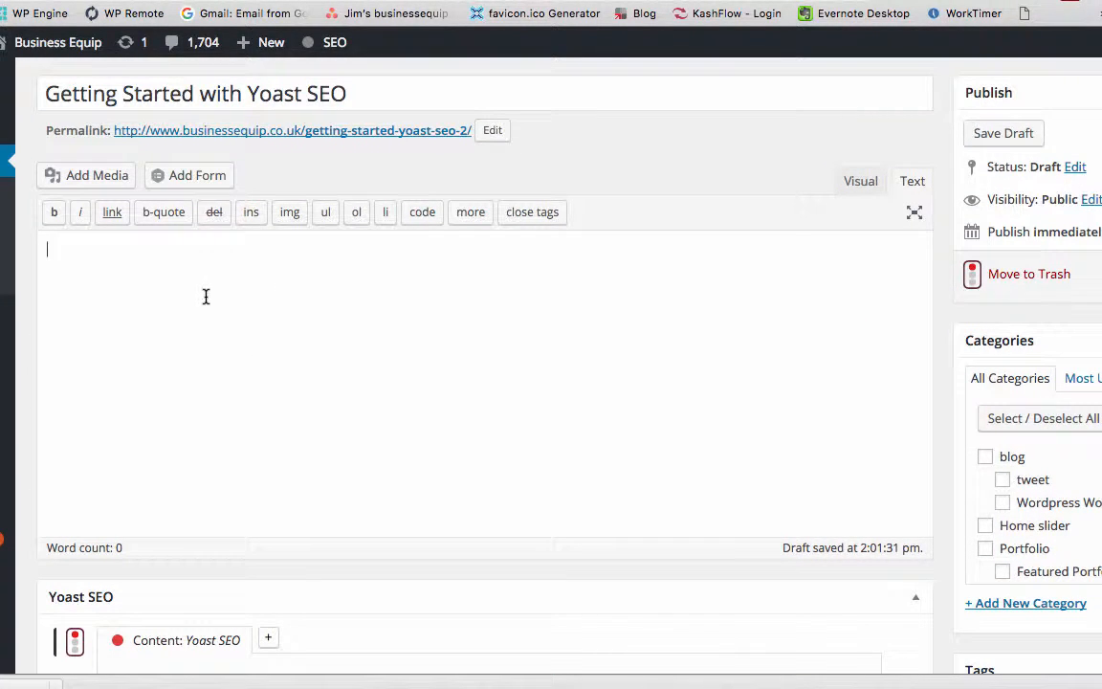
pyautogui.write('In this post w')
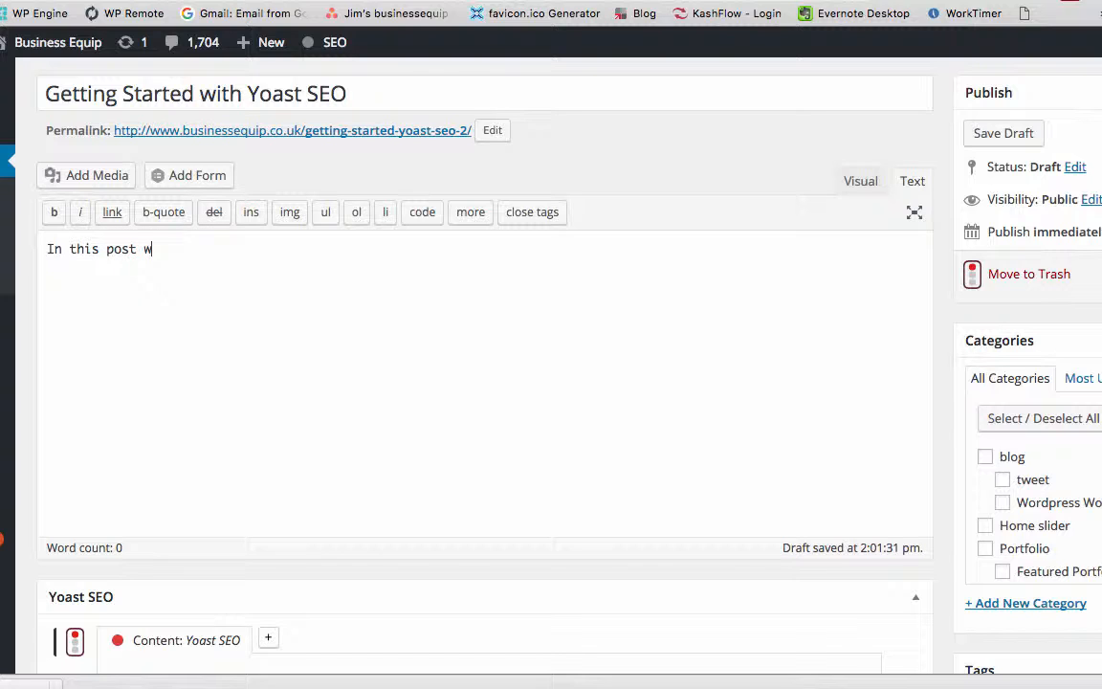
pyautogui.write('e wil')
pyautogui.write('l look')
pyautogui.click(188, 249)
pyautogui.write('l')
pyautogui.click(268, 246)
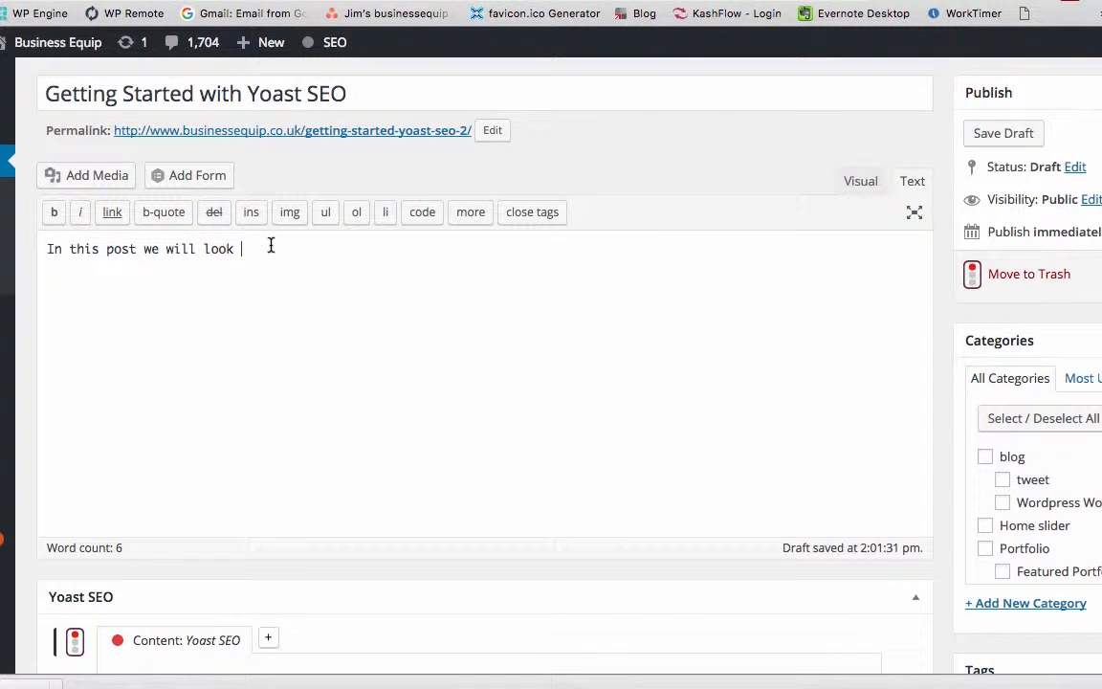
pyautogui.write('at getting sta')
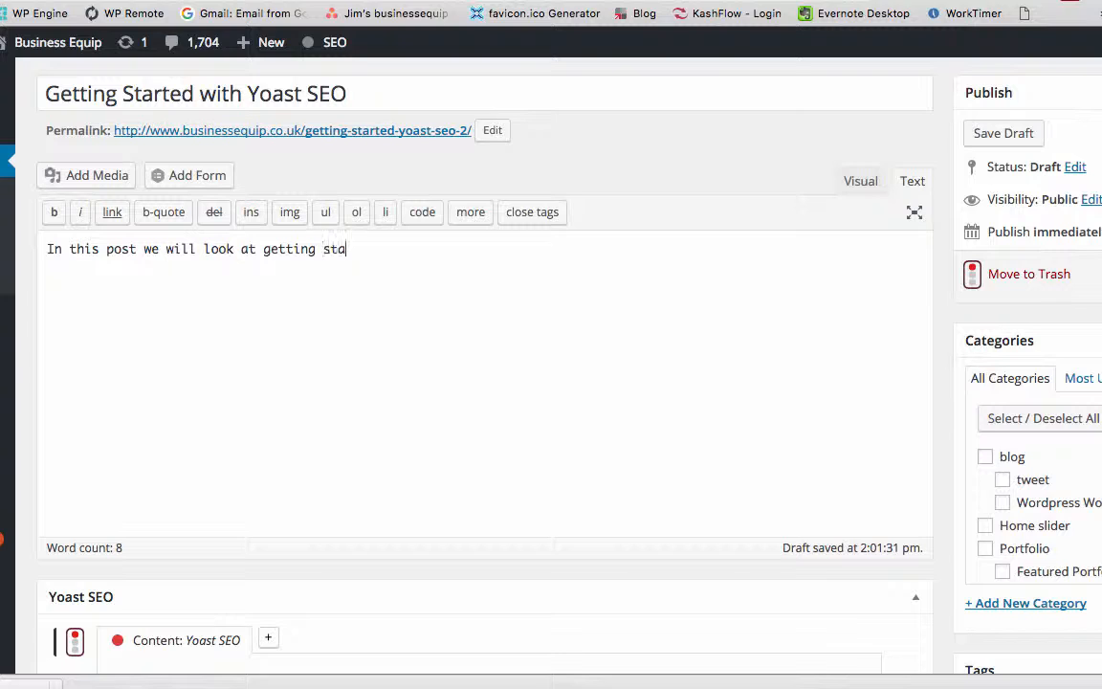
pyautogui.write('rted with the ')
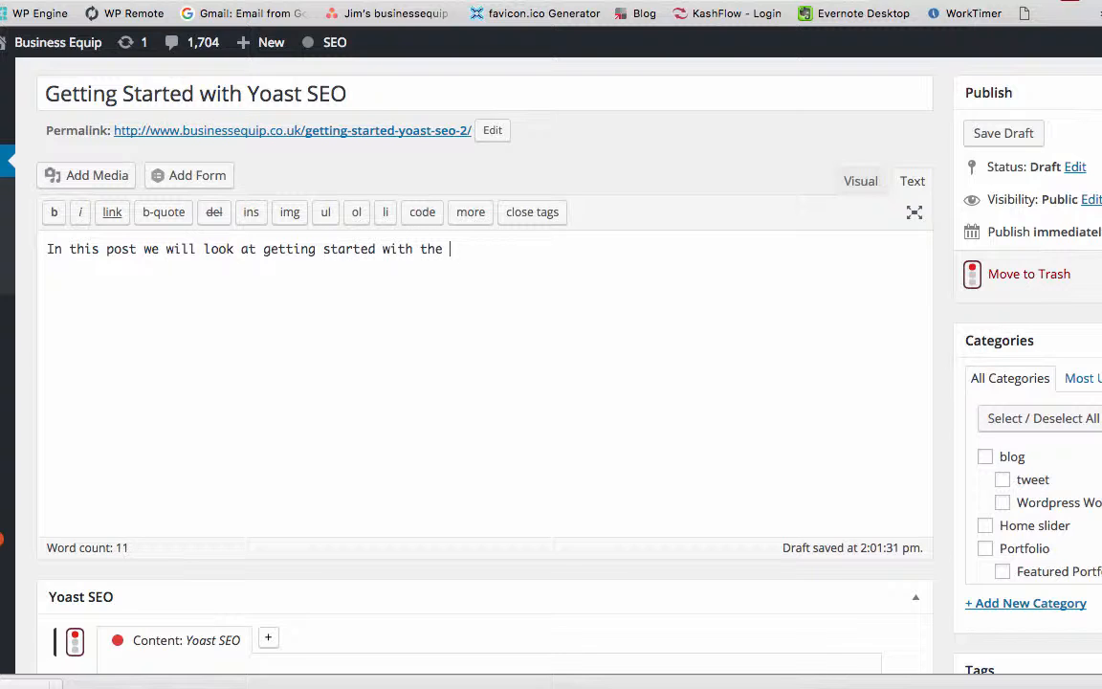
pyautogui.write('Yoast SEO ')
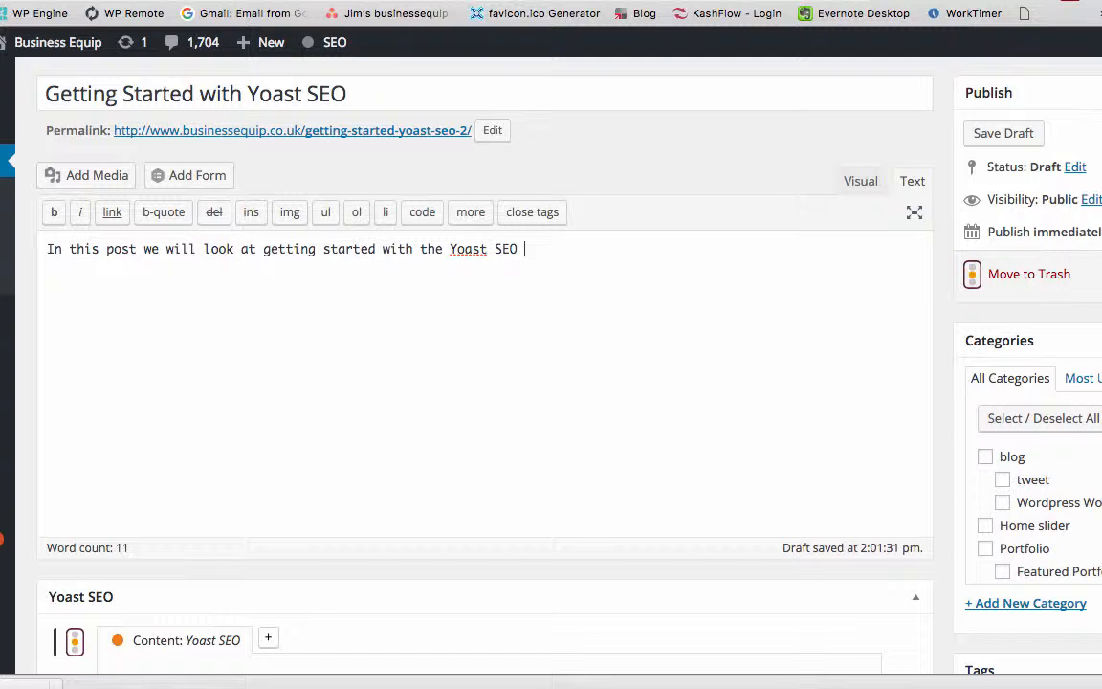
pyautogui.write('plugin.')
# - Check the content analysis of the post and open the snippet editor at its SEO title
pyautogui.scroll(-10, 341, 288)
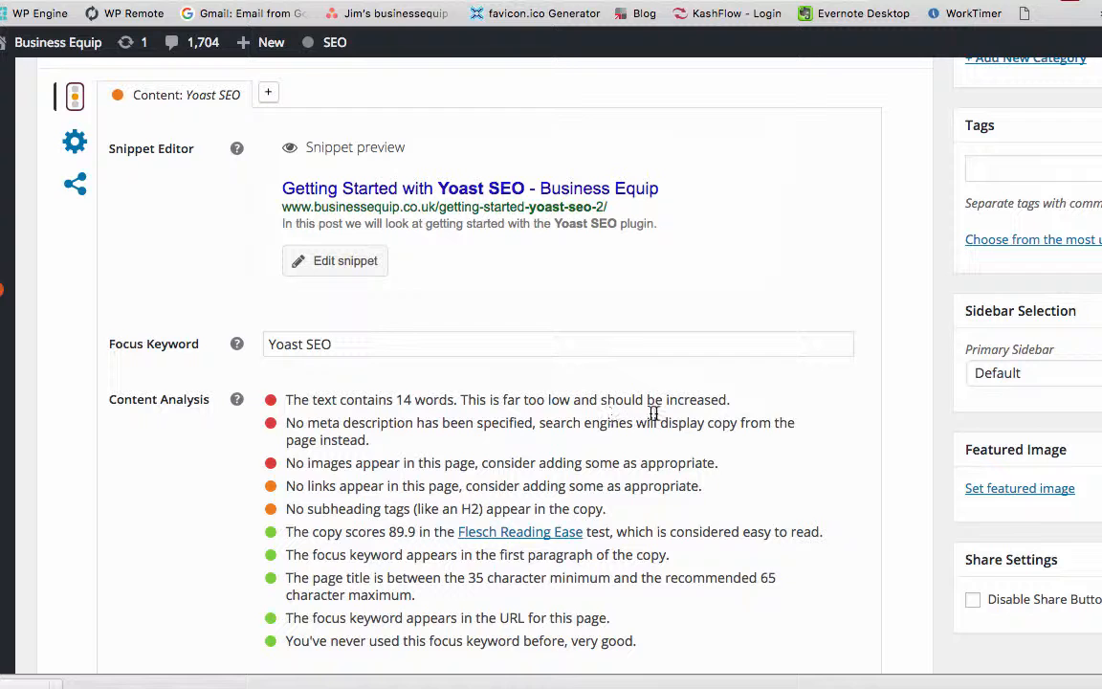
pyautogui.moveTo(728, 399); pyautogui.dragTo(483, 404)
pyautogui.click(288, 401)
pyautogui.click(343, 268)
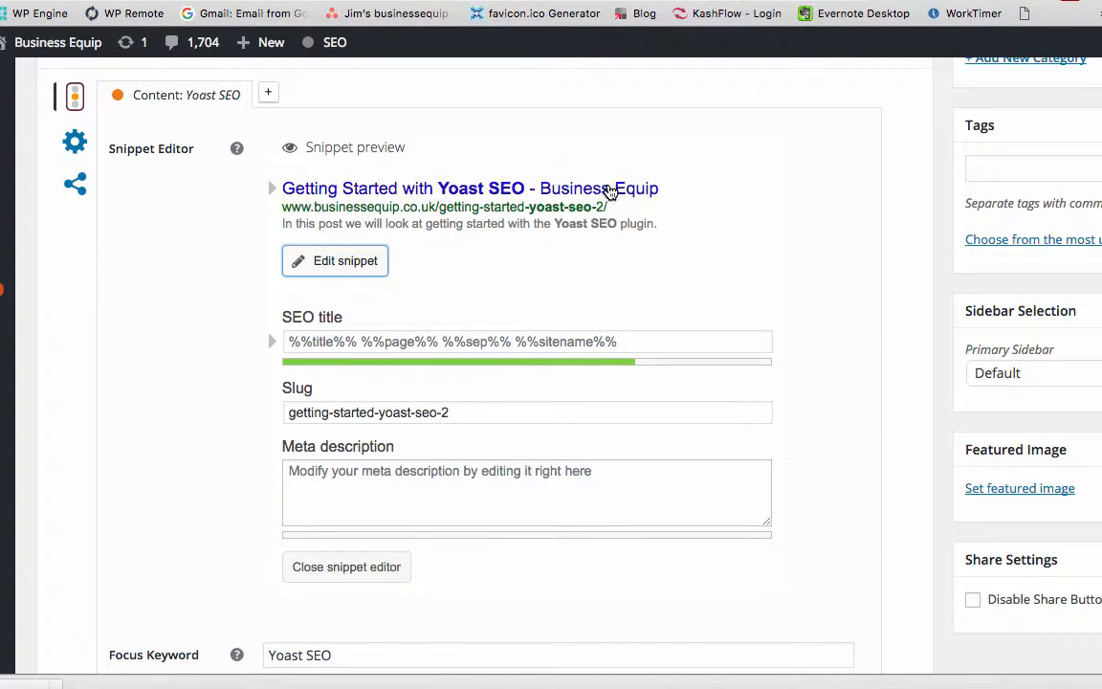
pyautogui.click(624, 340)
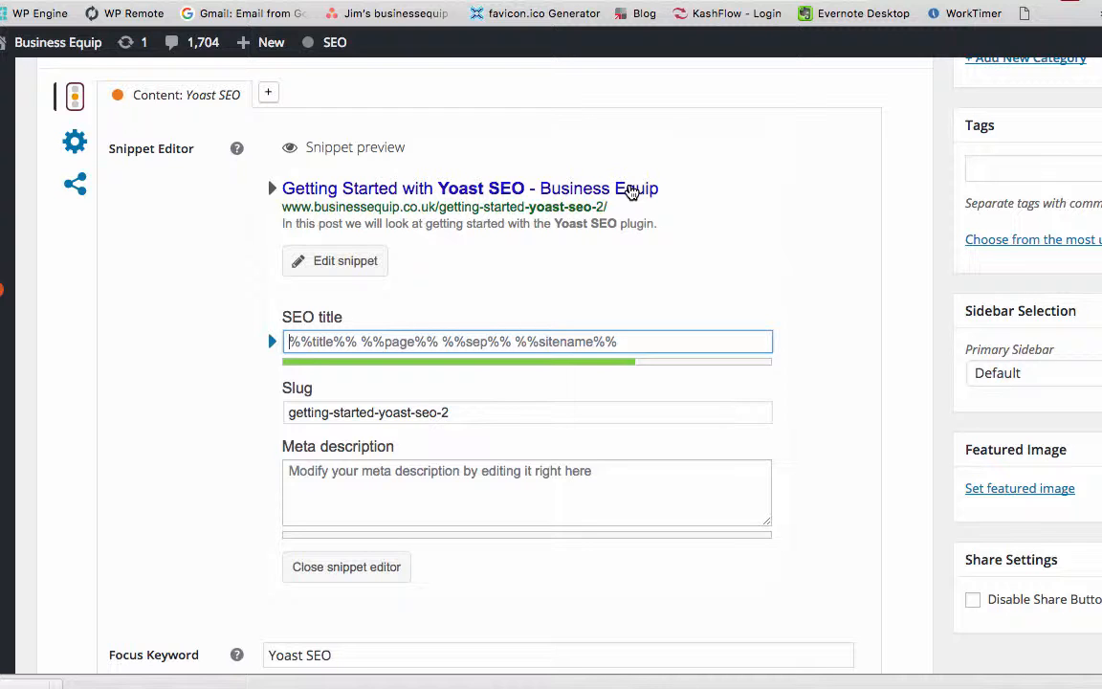
# - Begin the meta description in the snippet editor with "How to get started with using Yoast SEO plugin"
pyautogui.scroll(-3, 517, 354)
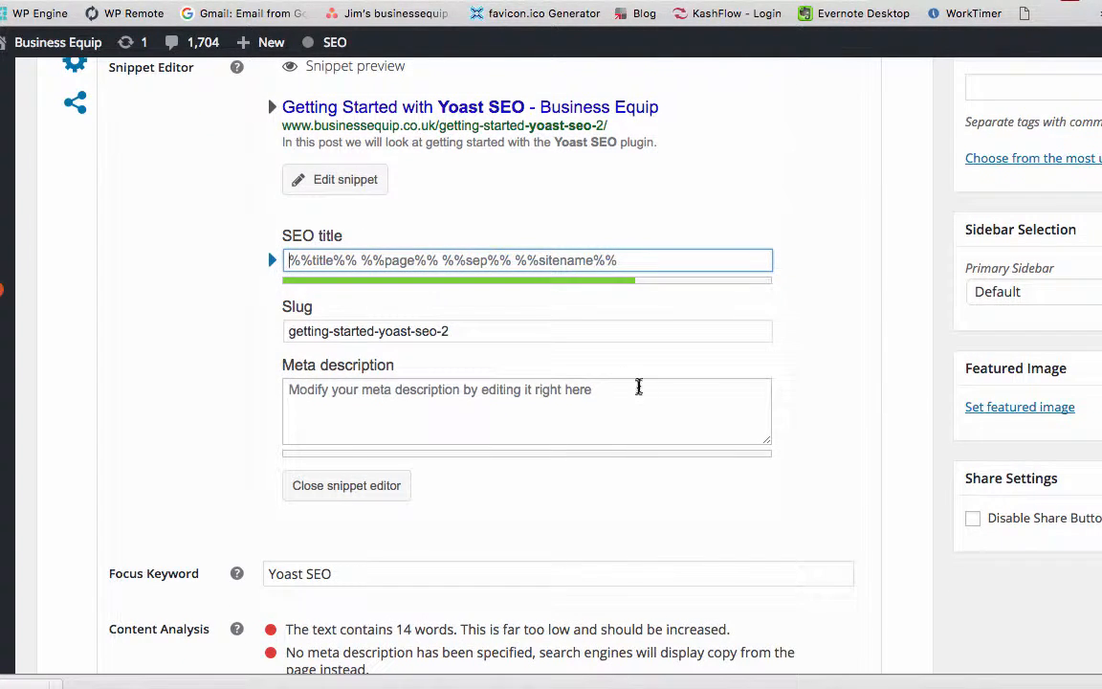
pyautogui.click(625, 392)
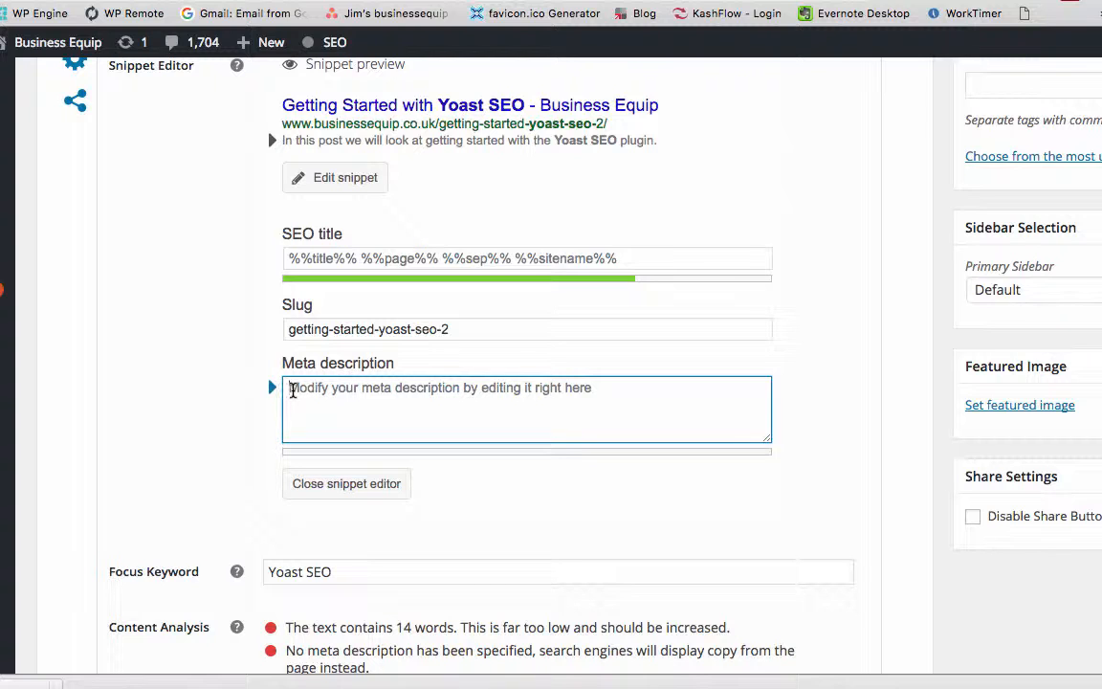
pyautogui.write('How')
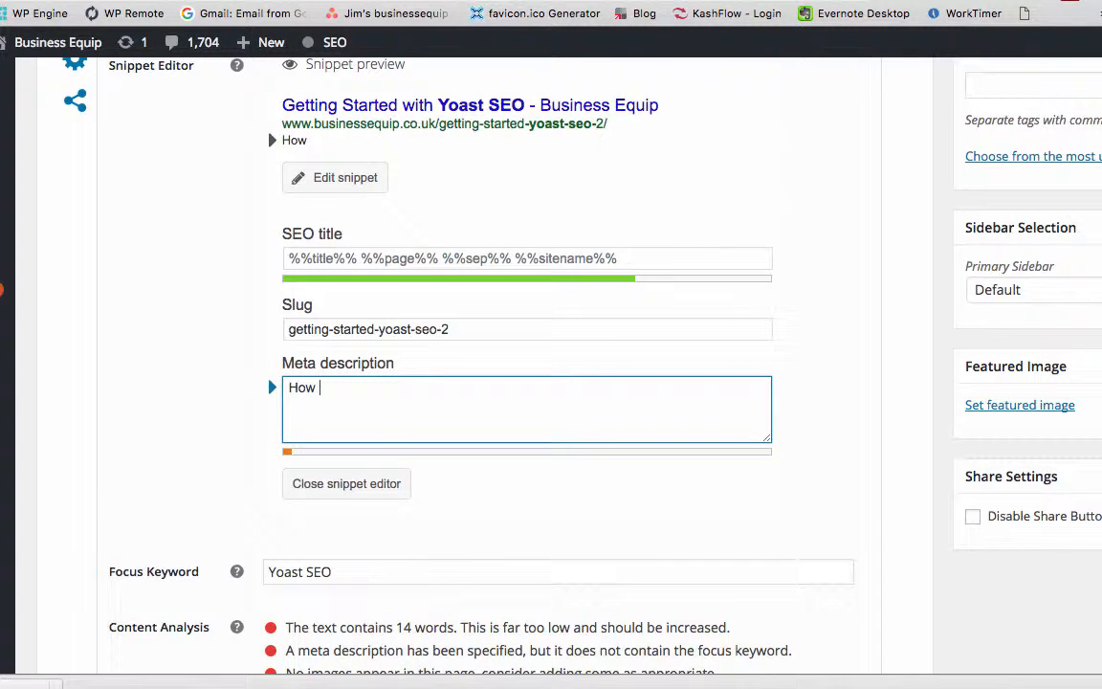
pyautogui.write(' to get stae')
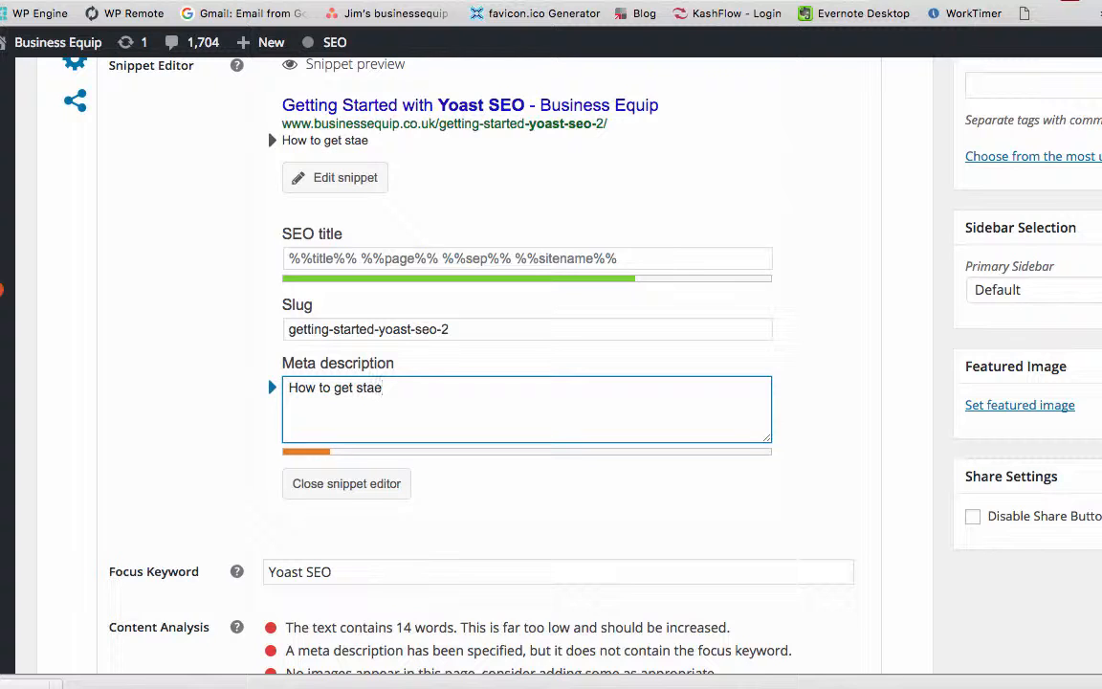
pyautogui.press('BackSpace')
pyautogui.write('rted wi')
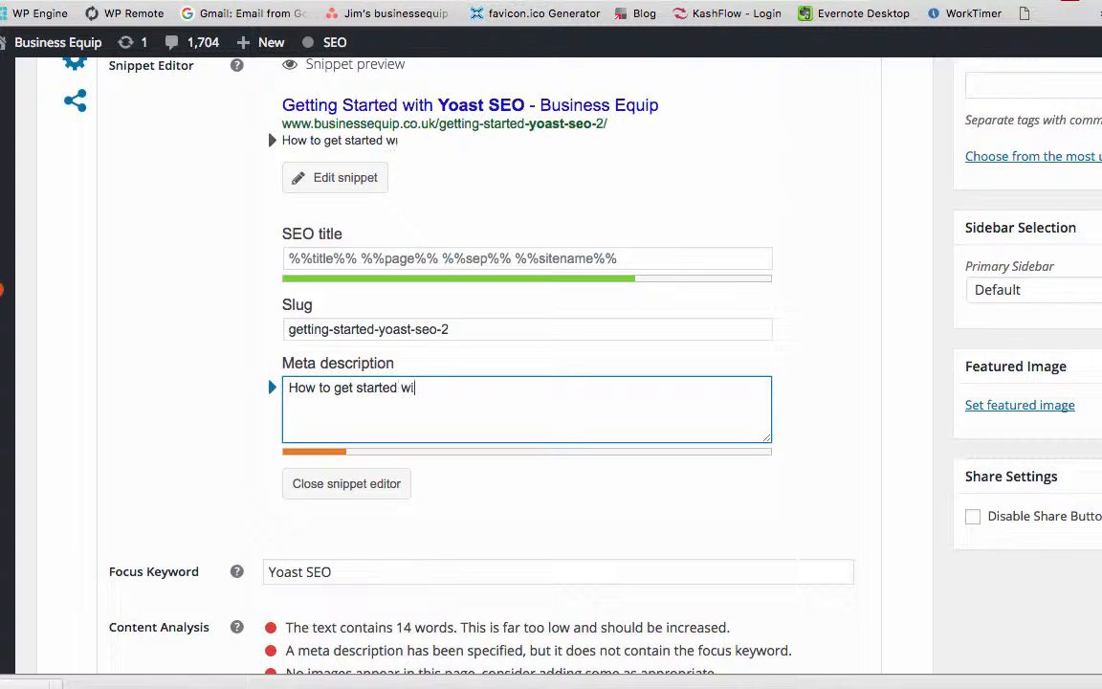
pyautogui.write('th using ')
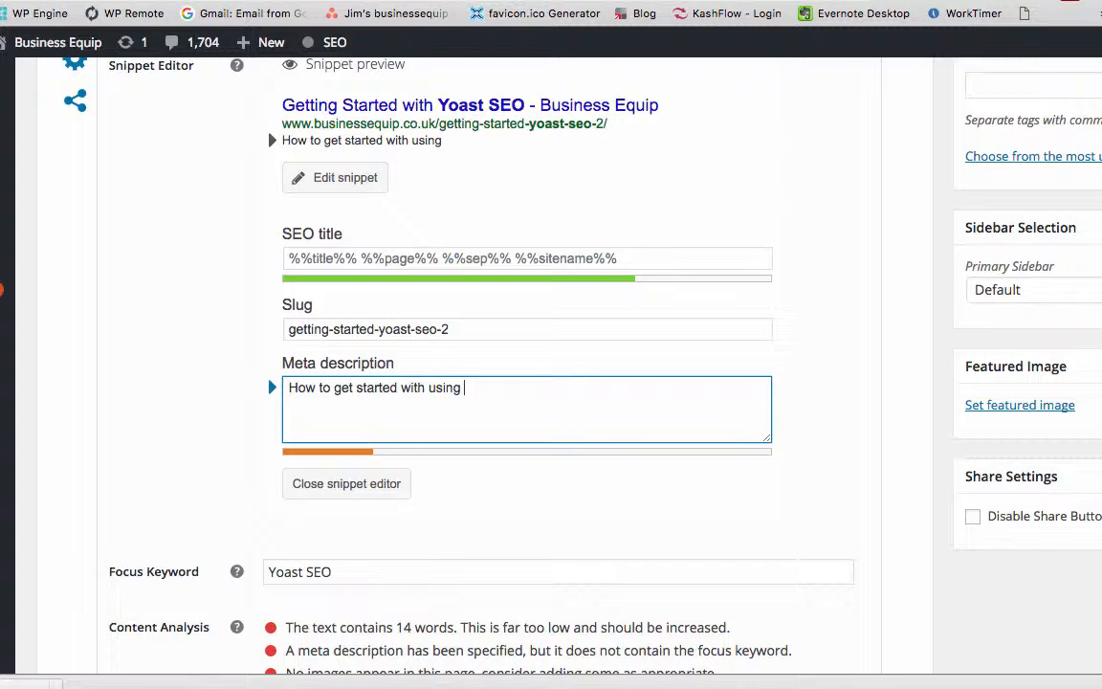
pyautogui.write('Yoast ')
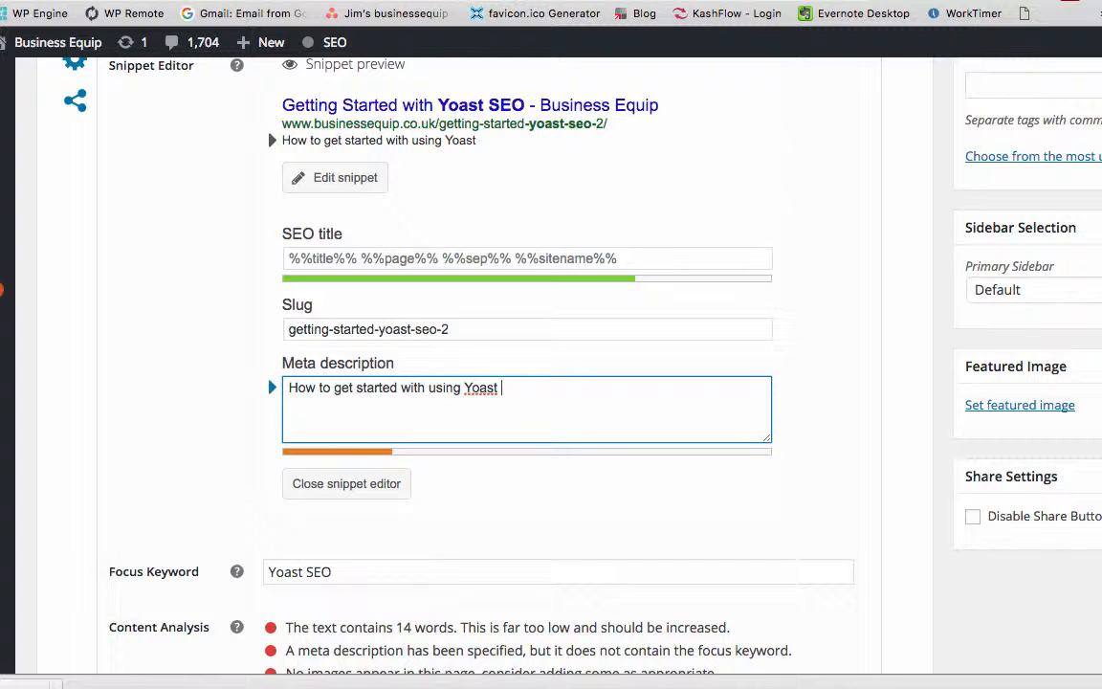
pyautogui.write('SEO plugin')
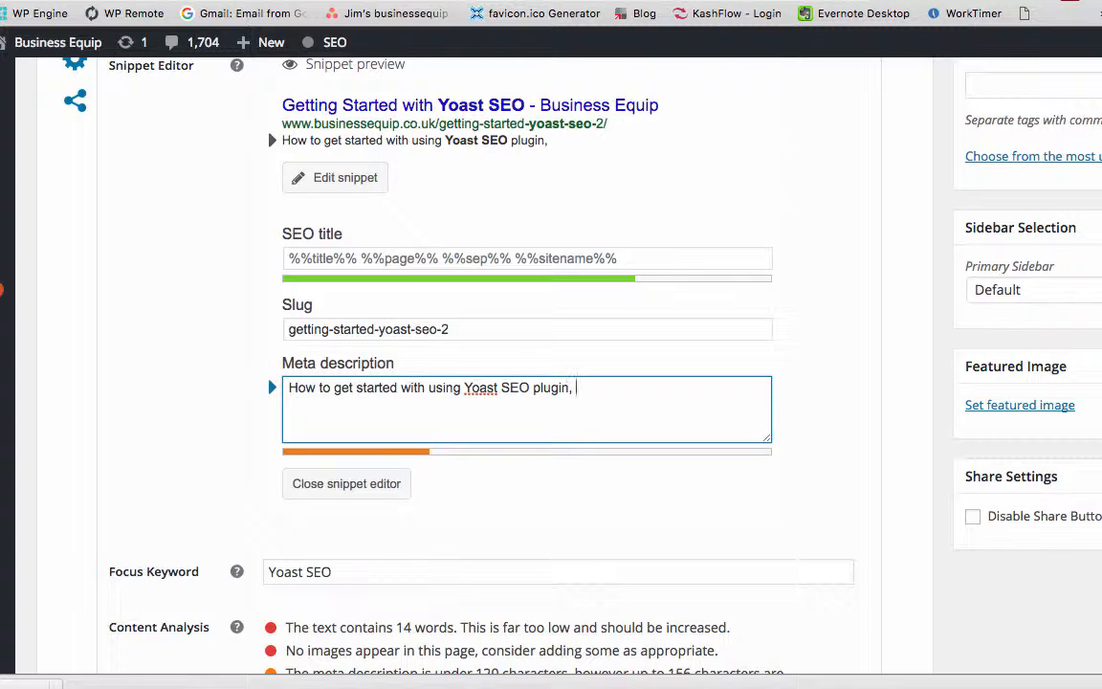
# - Complete the first sentence of the meta description with ", and to help you page rank well with Google Search engines."
pyautogui.write(', and th')
pyautogui.write(' help you')
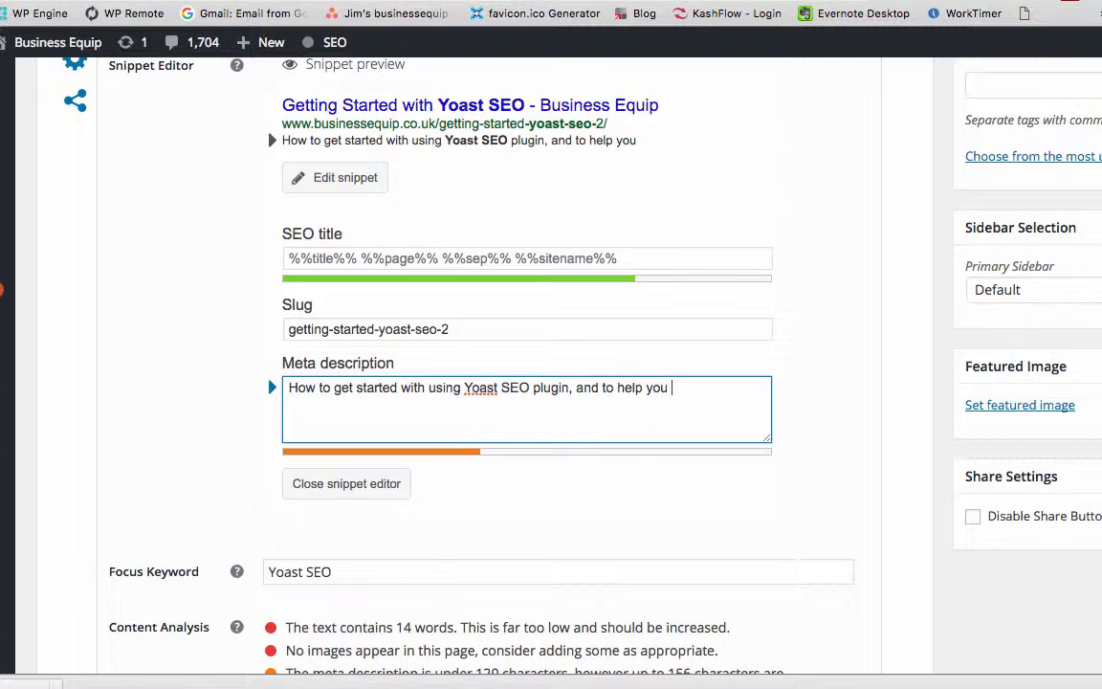
pyautogui.write('page rank ')
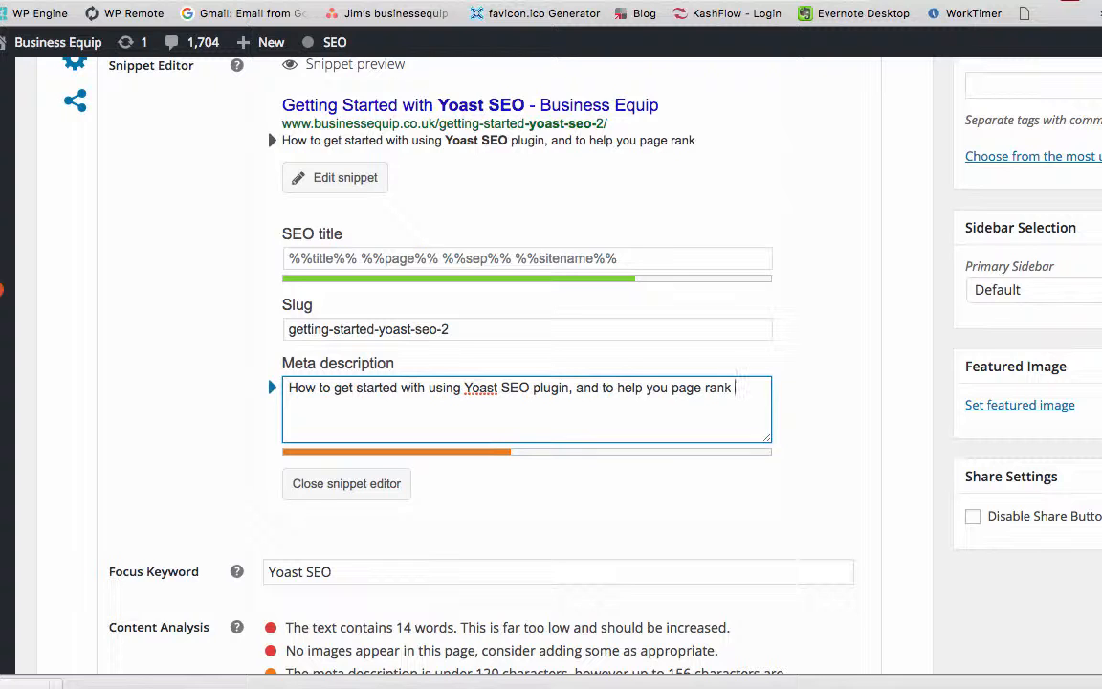
pyautogui.write('well with Googe')
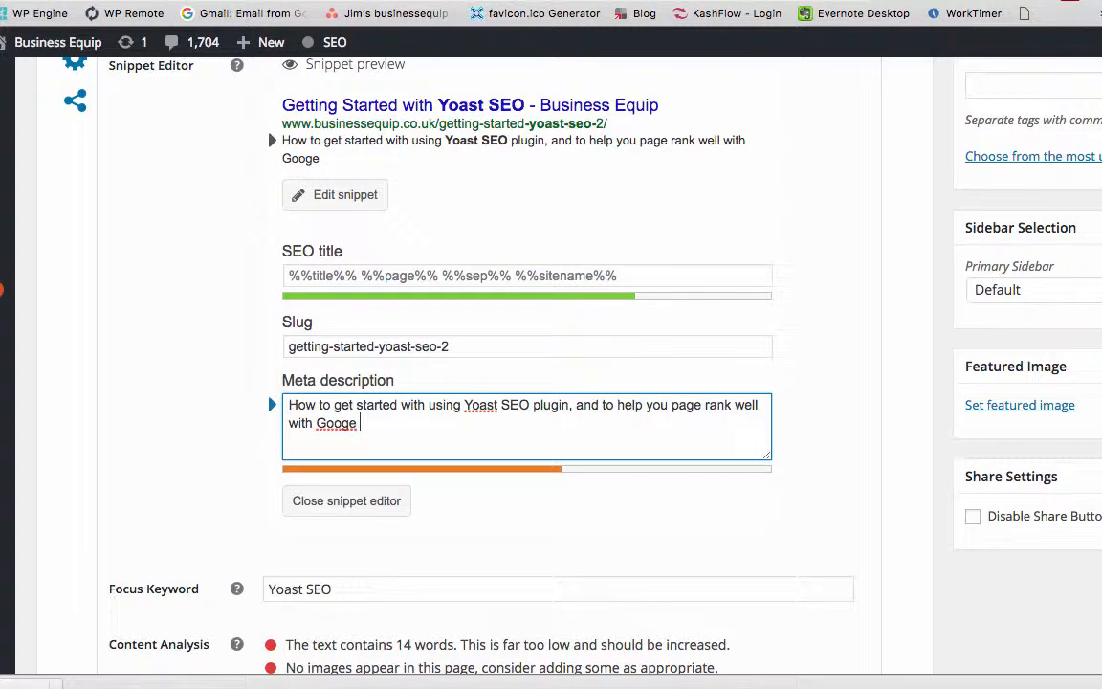
pyautogui.press('BackSpace')
pyautogui.write('le Serch en')
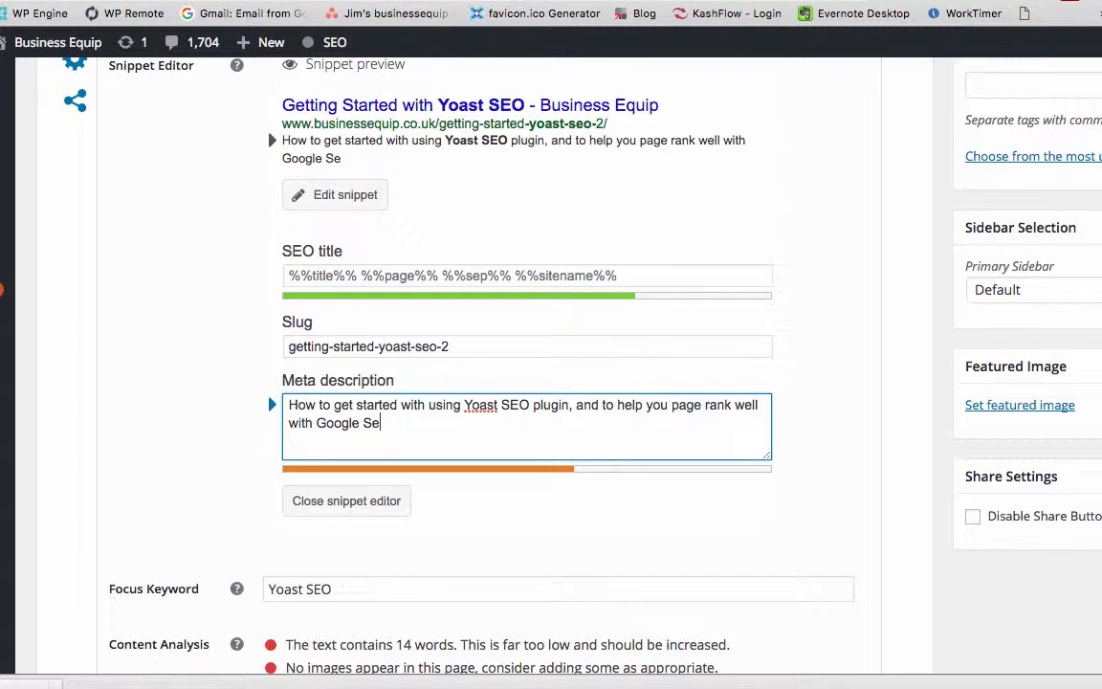
pyautogui.write('gines')
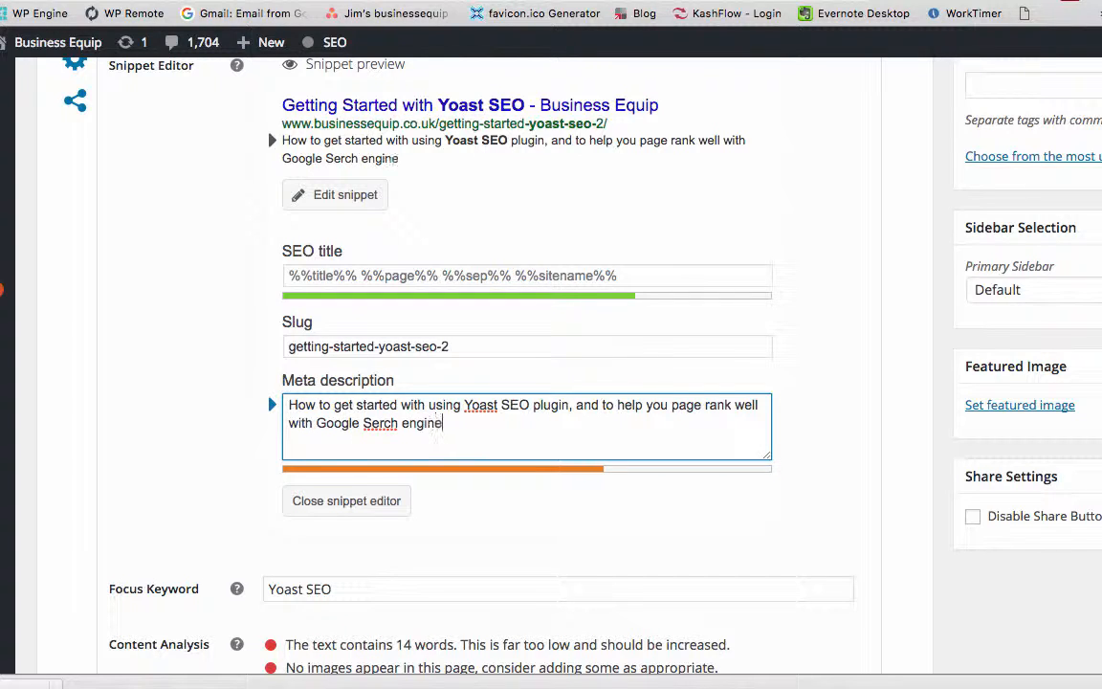
pyautogui.click(374, 423)
pyautogui.write('a')
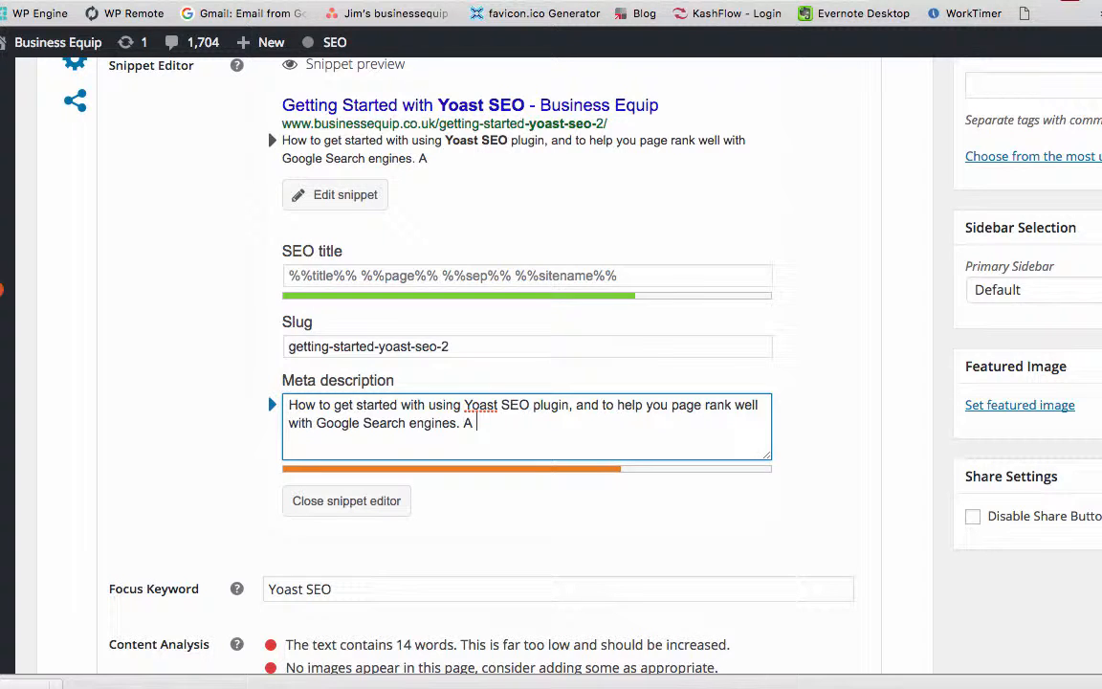
# - Add a second sentence to the meta description: "A step to step guide to help you achieve page 1 ranking"
pyautogui.write('step to s')
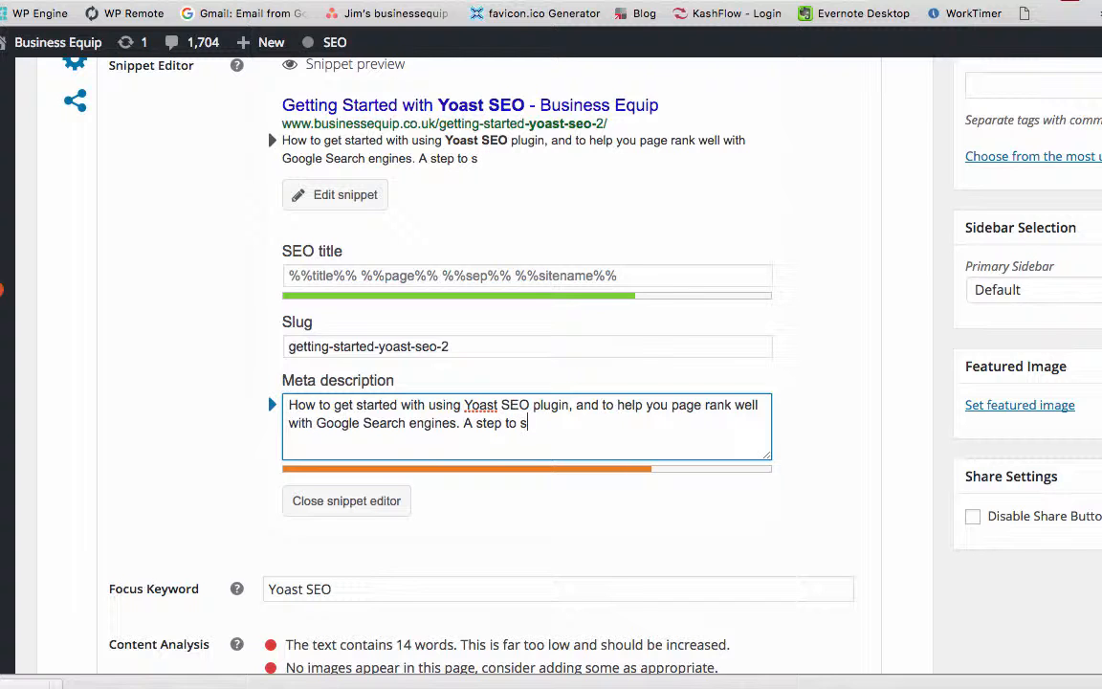
pyautogui.write('tep ')
pyautogui.write('gui')
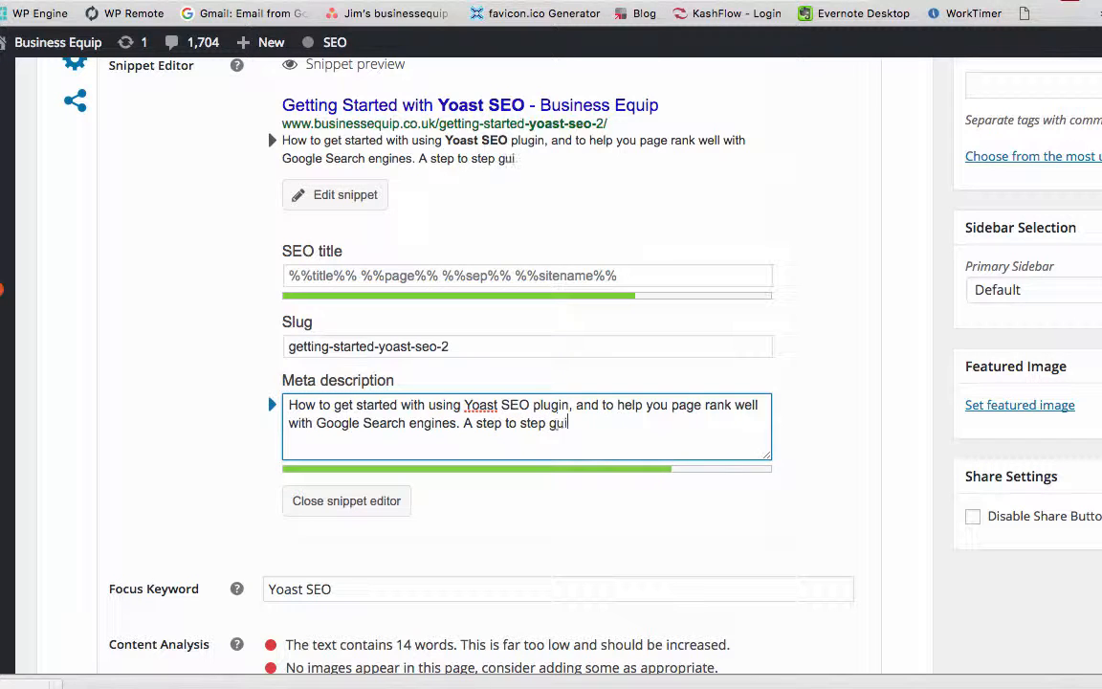
pyautogui.write('de to help you')
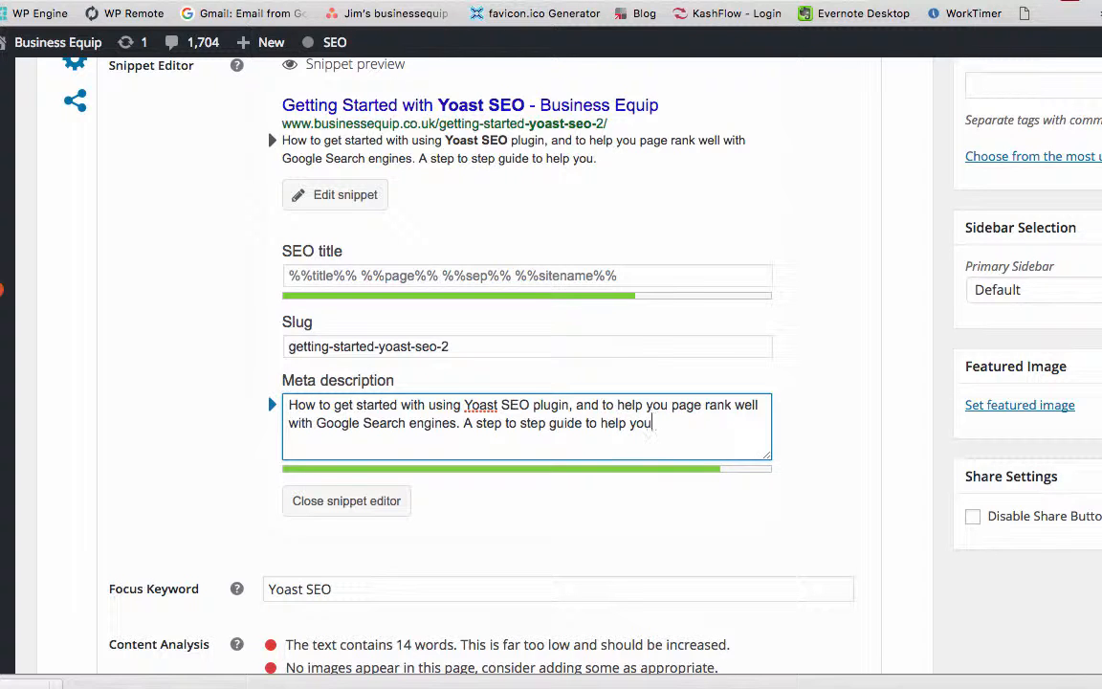
pyautogui.write(' a')
pyautogui.write('chiev')
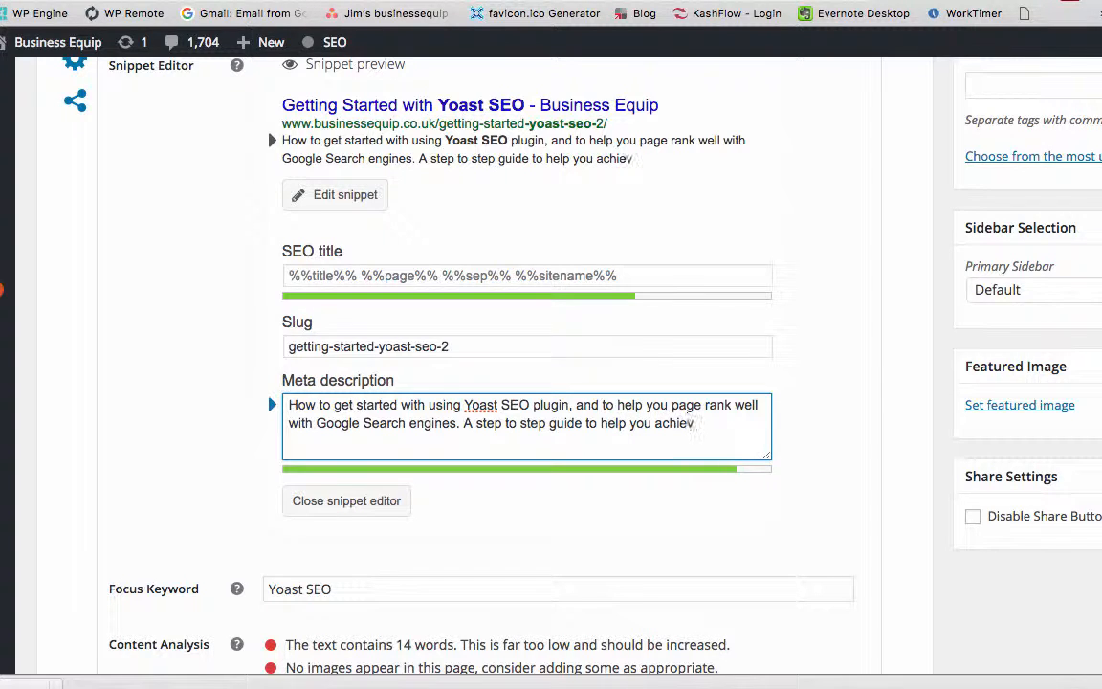
pyautogui.write('e page ')
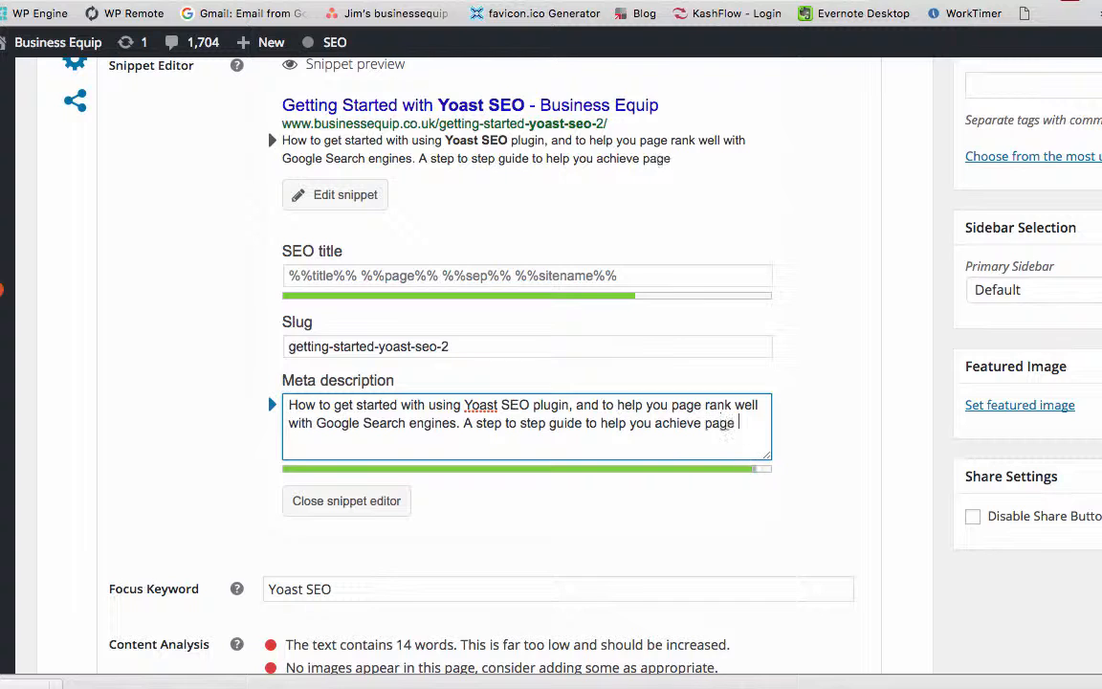
pyautogui.write('1 ranking')
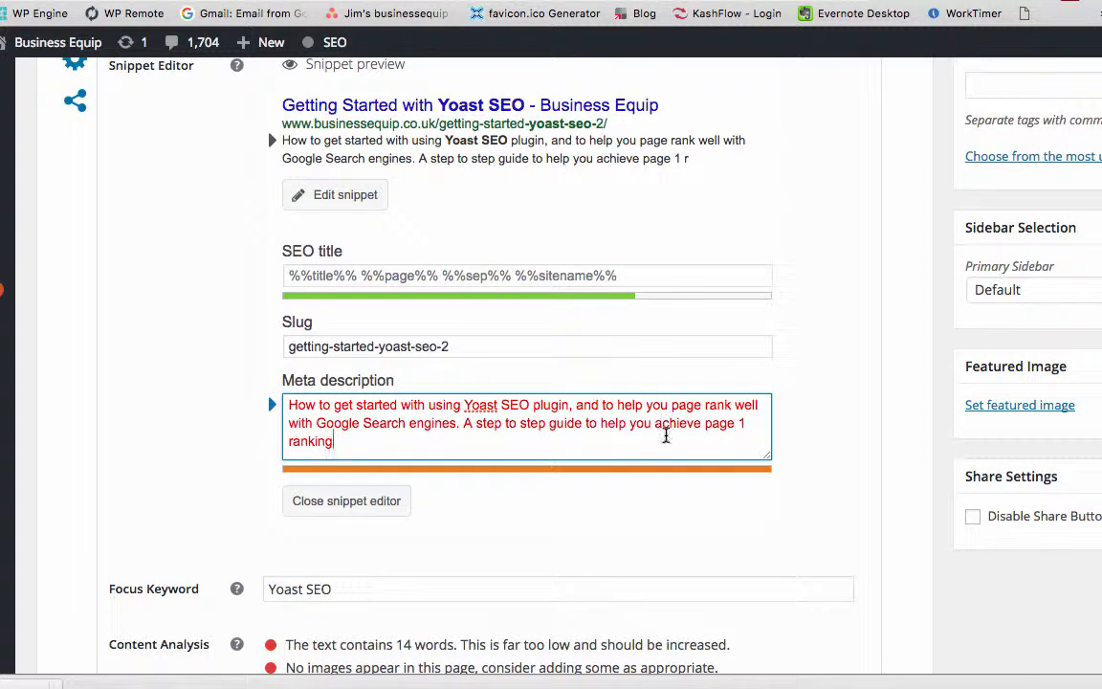
# - Reword "and to help you" as "helping your" in the first sentence of the meta description
pyautogui.scroll(-1, 664, 432)
pyautogui.click(700, 400)
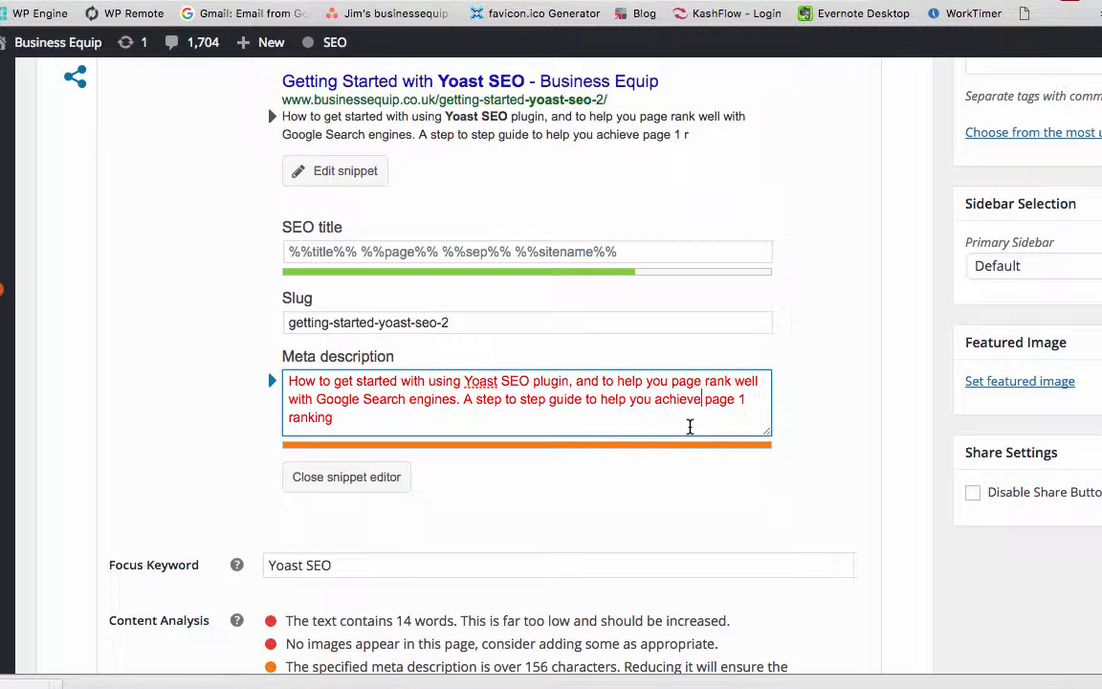
pyautogui.scroll(-3, 712, 402)
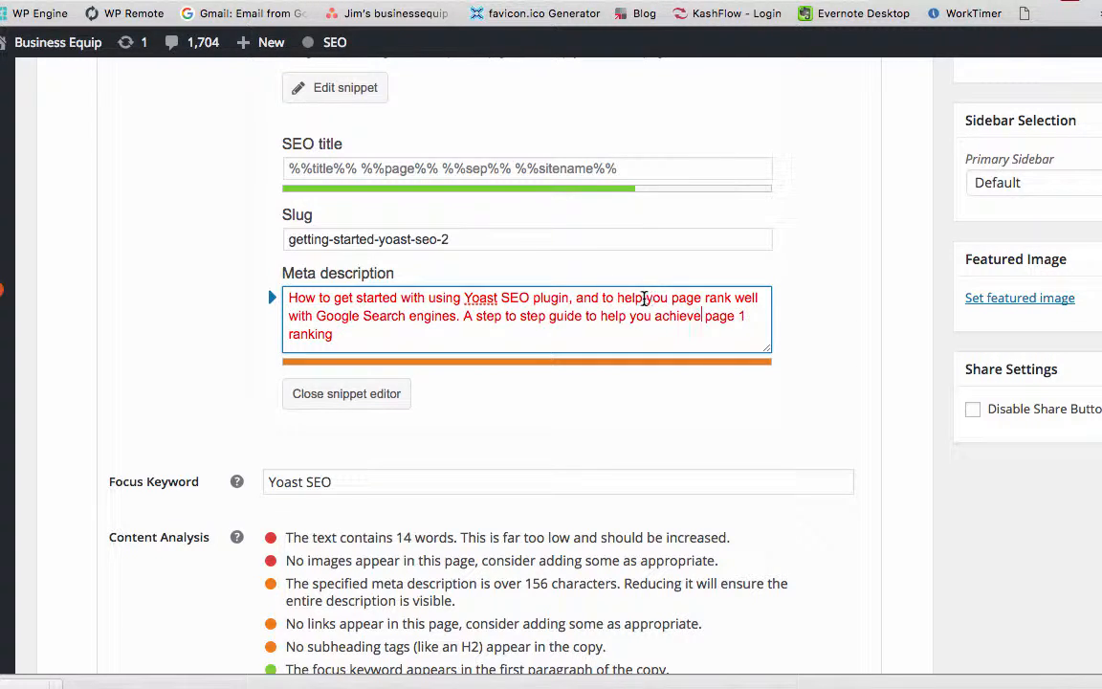
pyautogui.moveTo(618, 297); pyautogui.dragTo(577, 298)
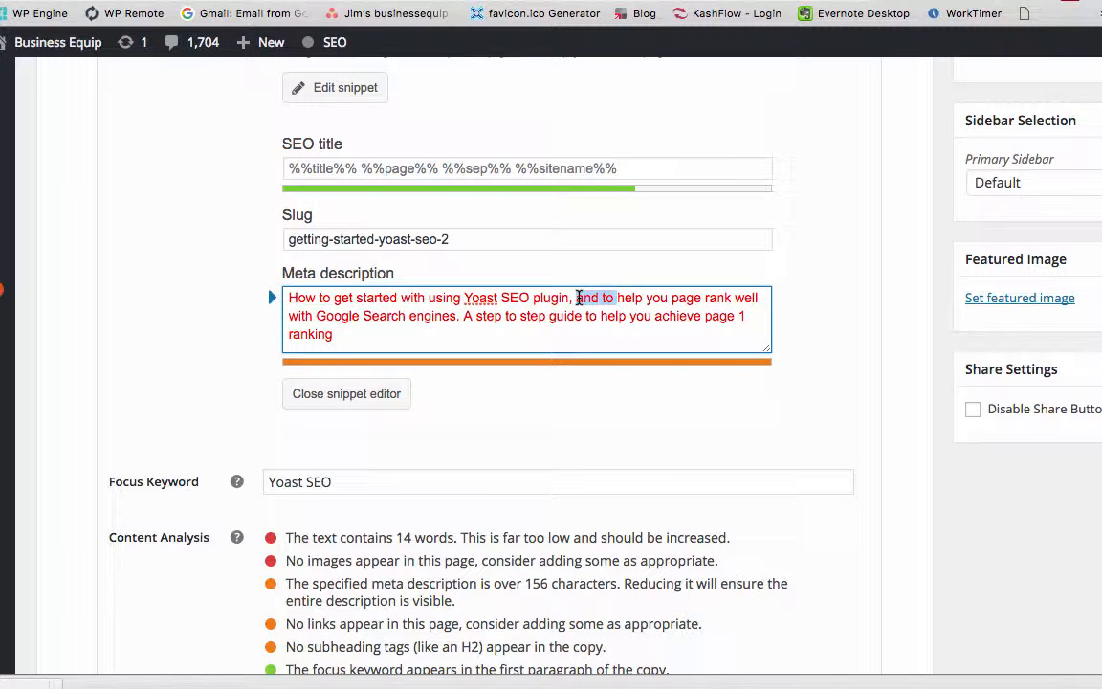
pyautogui.press('BackSpace')
pyautogui.click(603, 299)
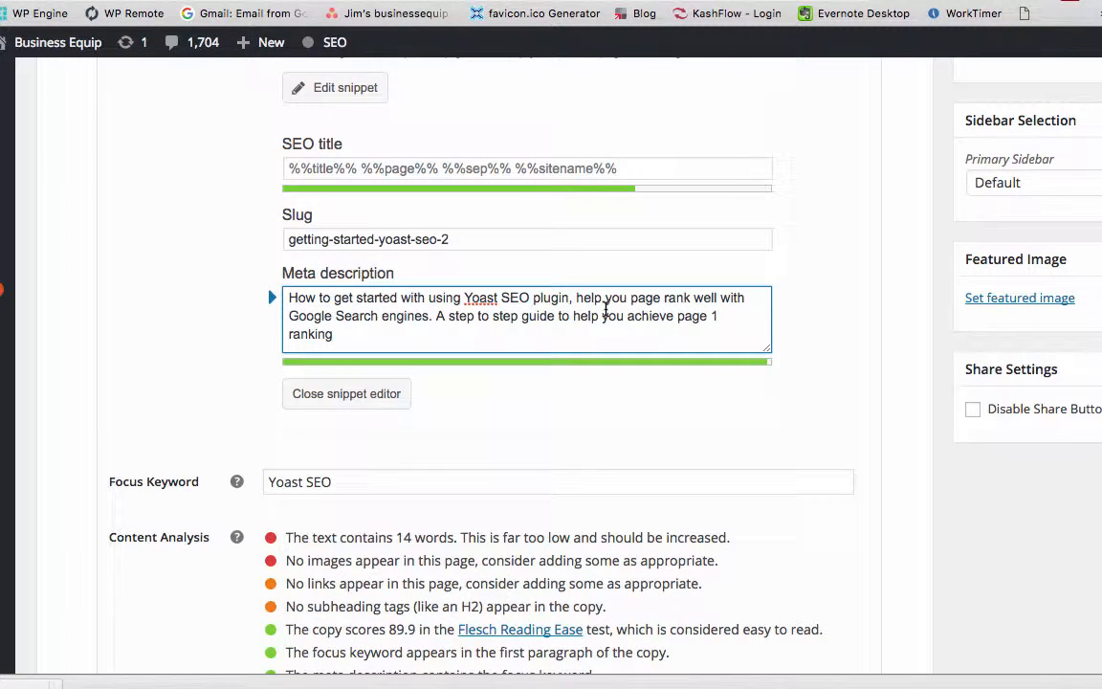
pyautogui.write('ing you')
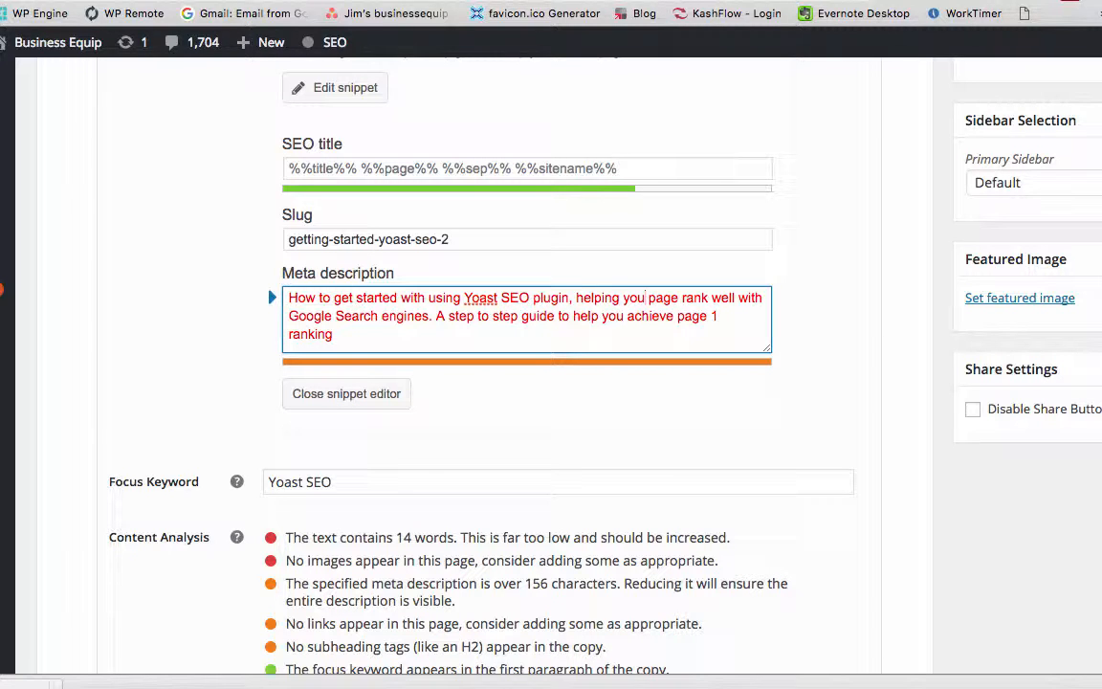
pyautogui.write('r')
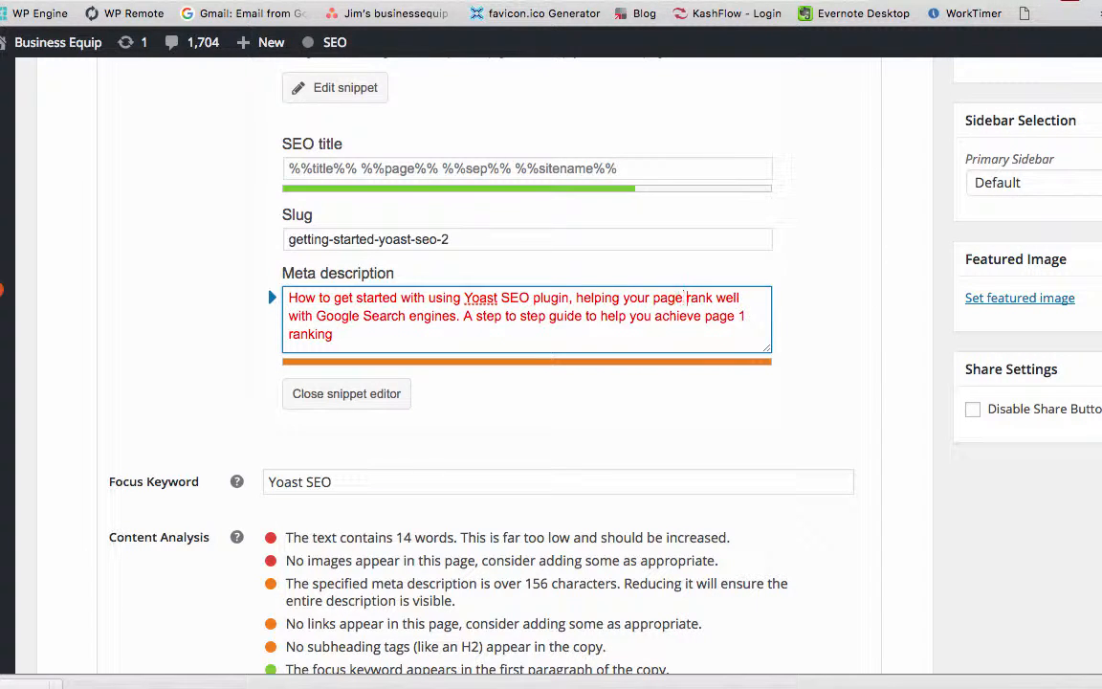
# - Shorten "Google Search engines" to "Google Search" in the meta description and end its last sentence with a full stop
pyautogui.doubleClick(431, 316)
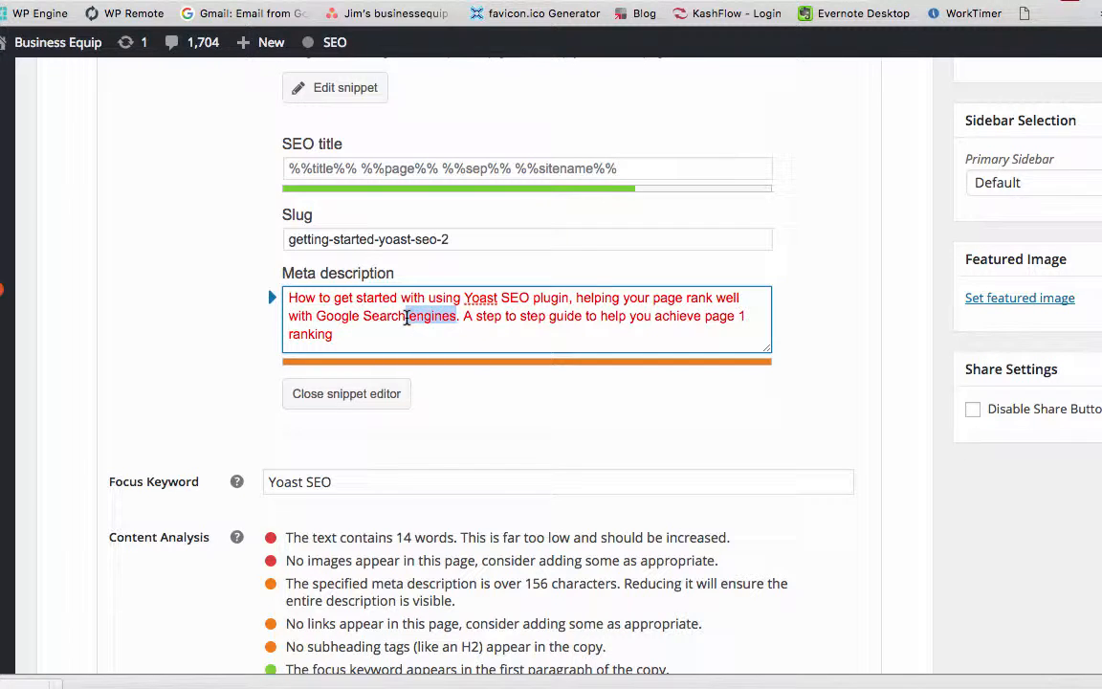
pyautogui.press('BackSpace')
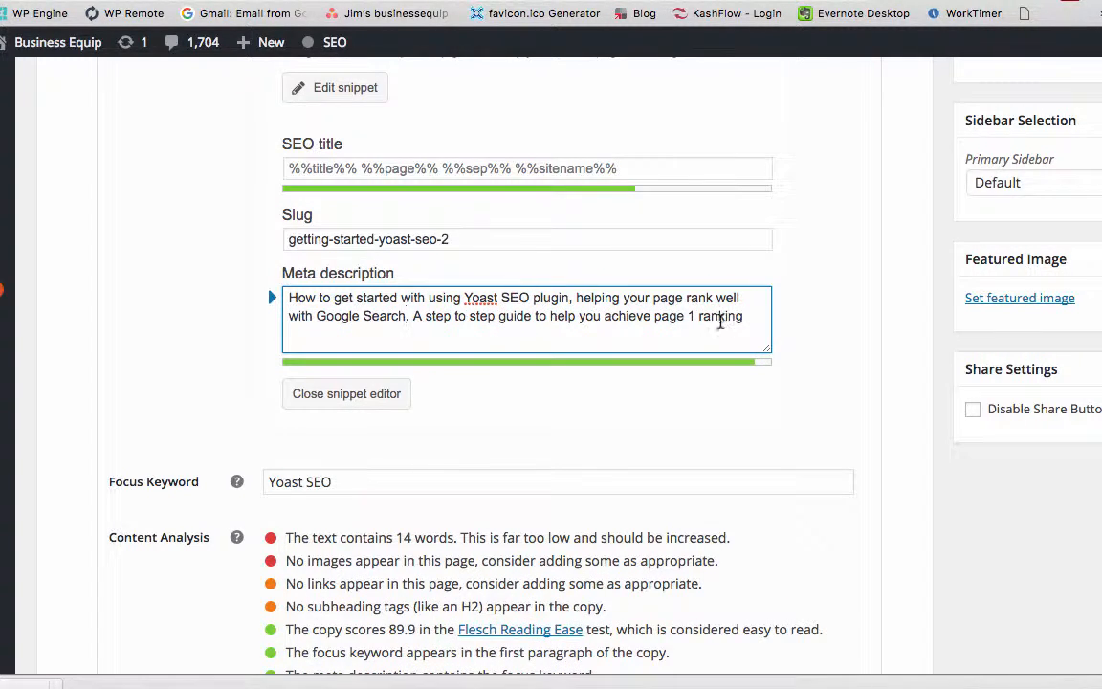
pyautogui.write('.')
# - Review the snippet preview and content analysis against the edited meta description, closing the snippet editor
pyautogui.scroll(-3, 631, 333)
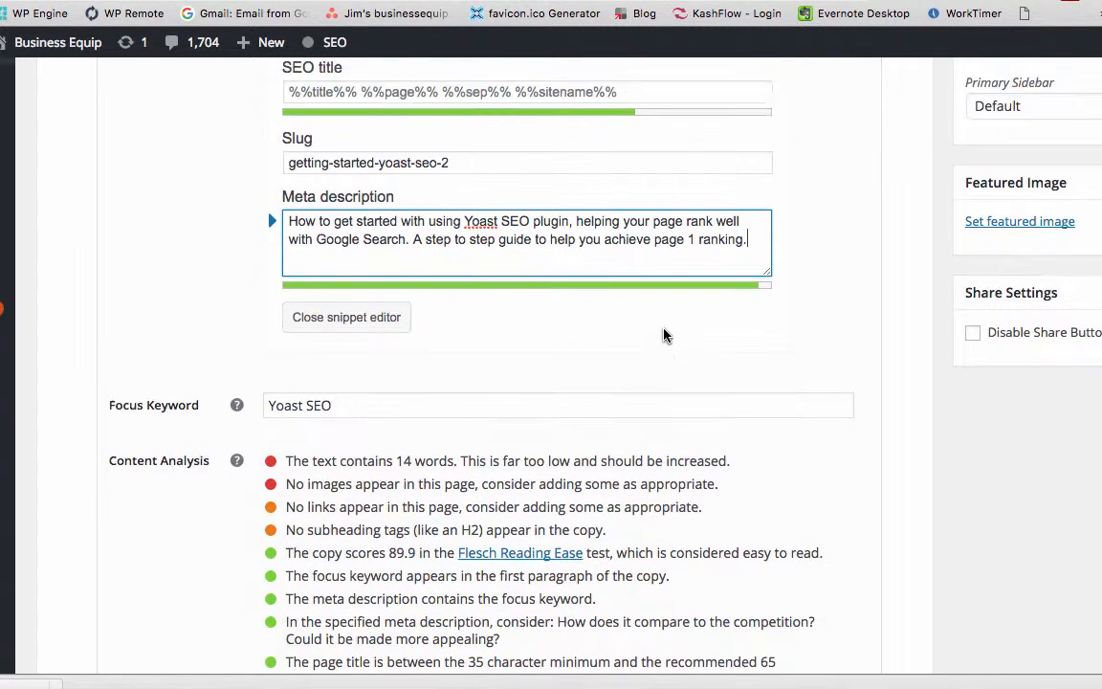
pyautogui.scroll(8, 665, 335)
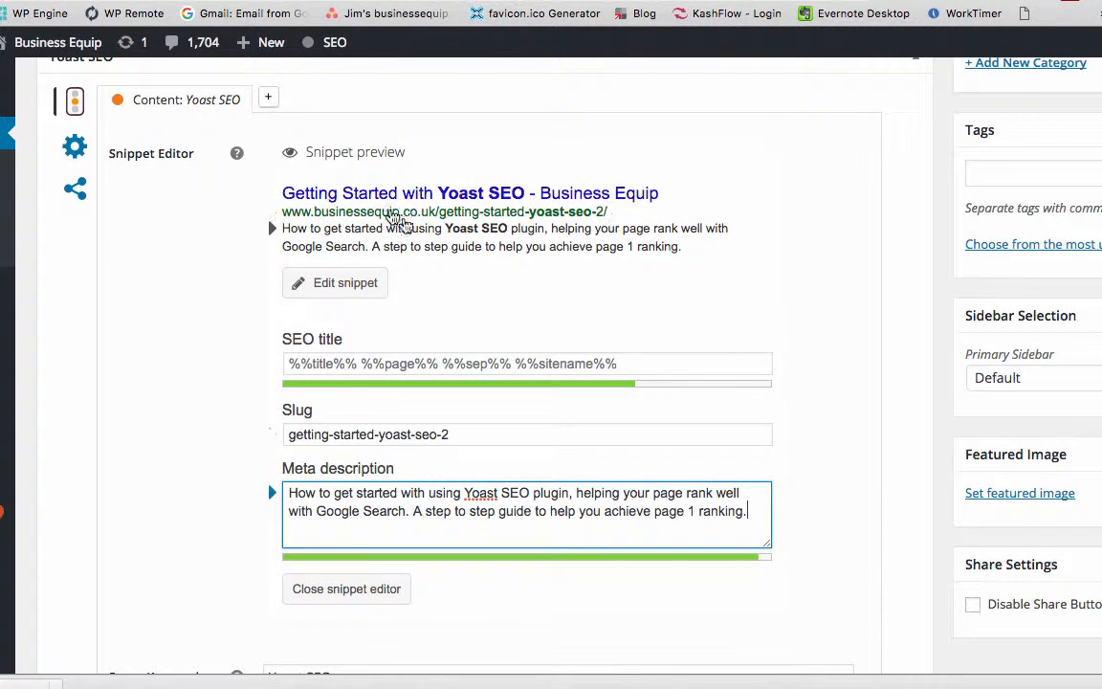
pyautogui.scroll(-3, 538, 246)
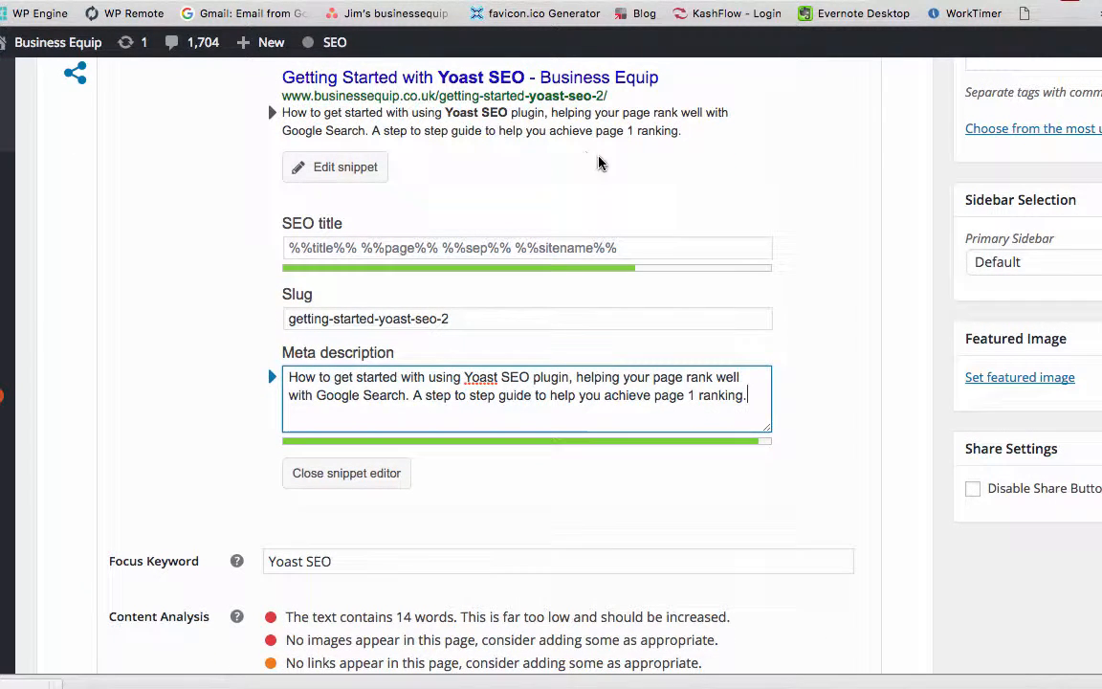
pyautogui.scroll(1, 593, 196)
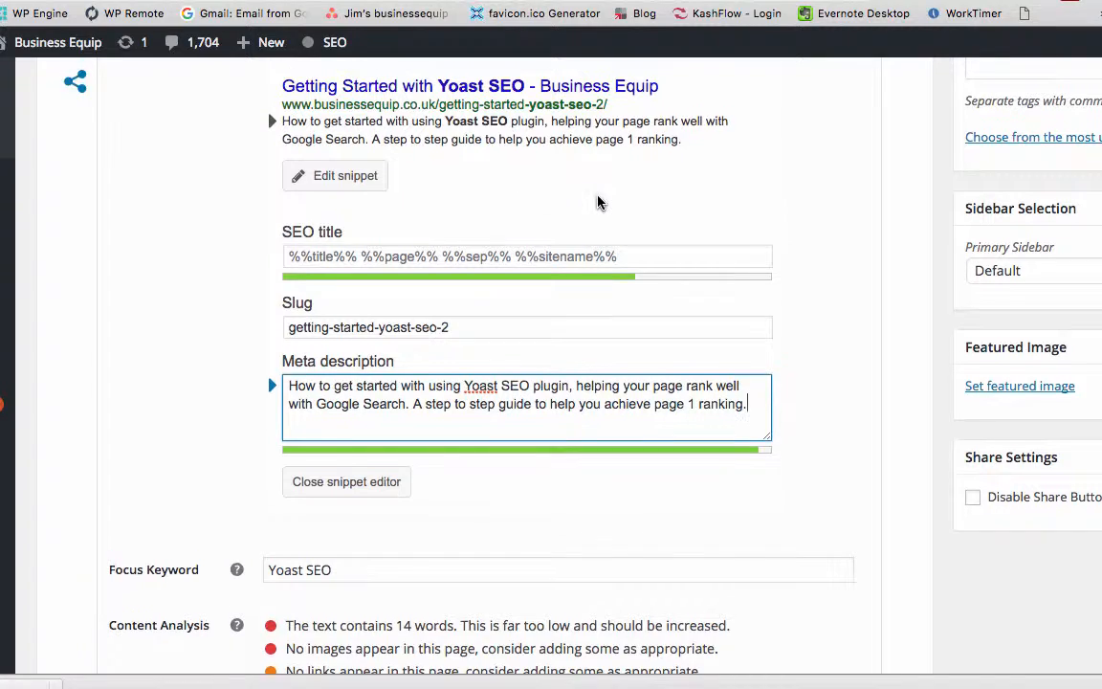
pyautogui.scroll(-5, 656, 249)
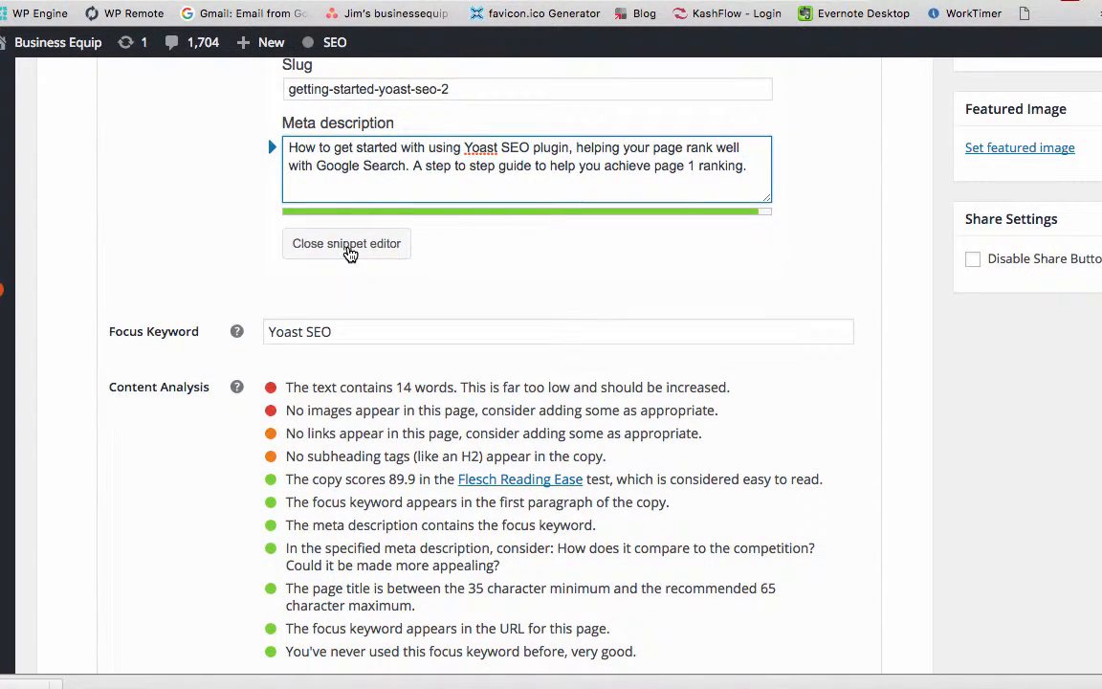
pyautogui.click(347, 245)
pyautogui.scroll(-5, 658, 296)
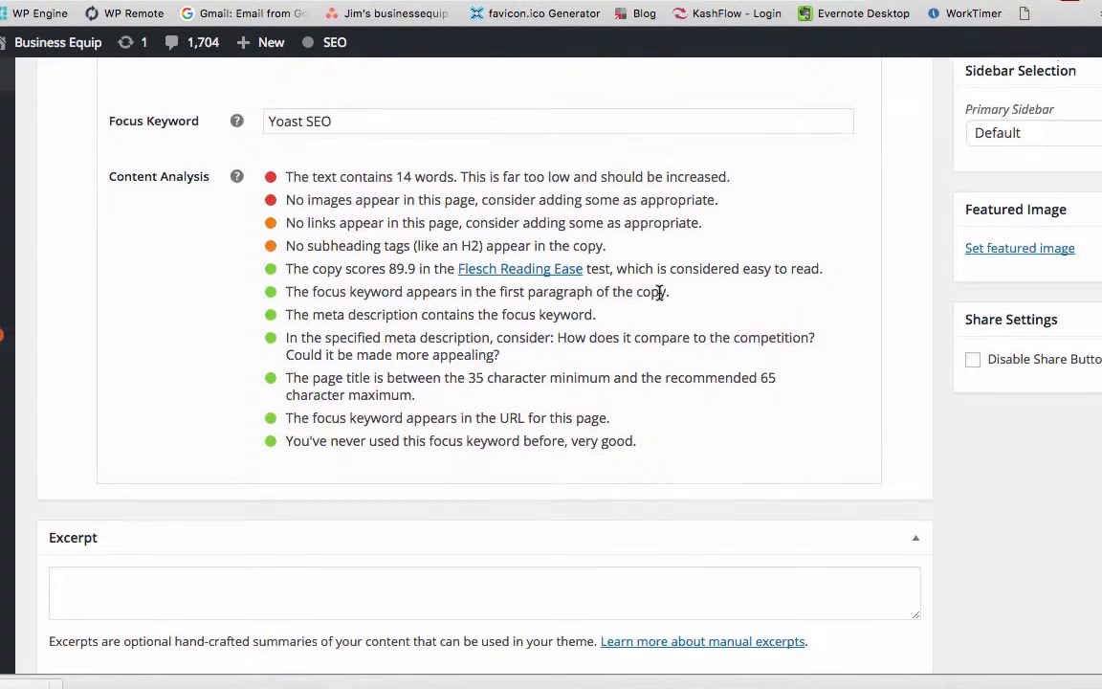
pyautogui.scroll(1, 659, 293)
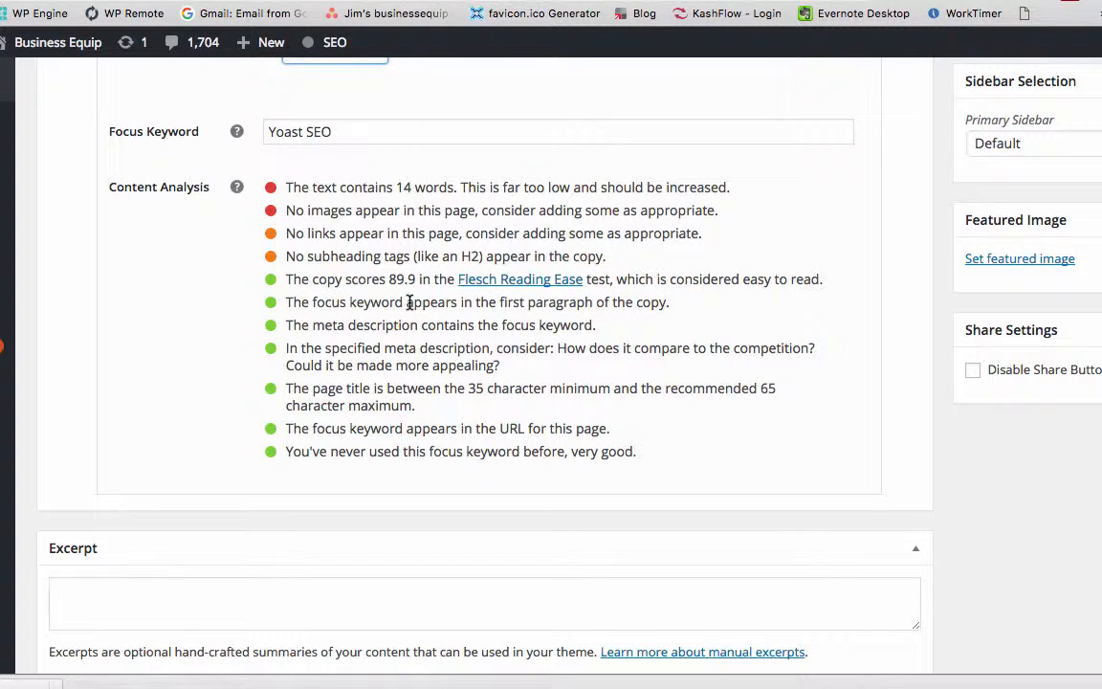
# - Compare the content analysis with the post's opening sentence, highlighting the focus keyword "Yoast SEO" in the text
pyautogui.scroll(10, 684, 313)
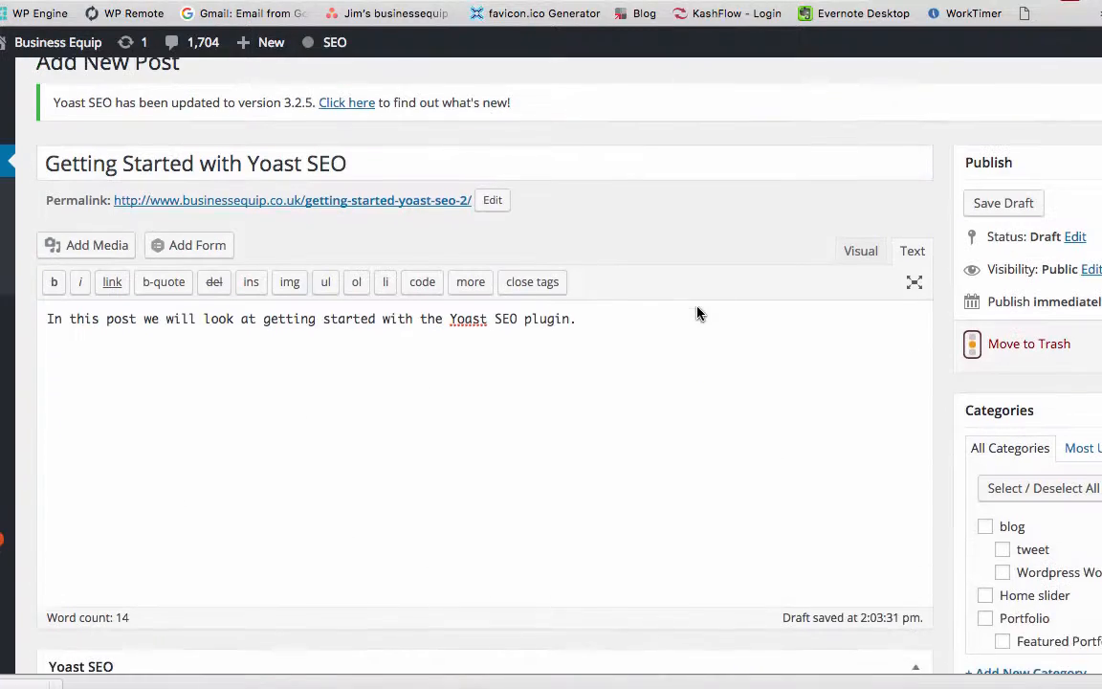
pyautogui.click(442, 371)
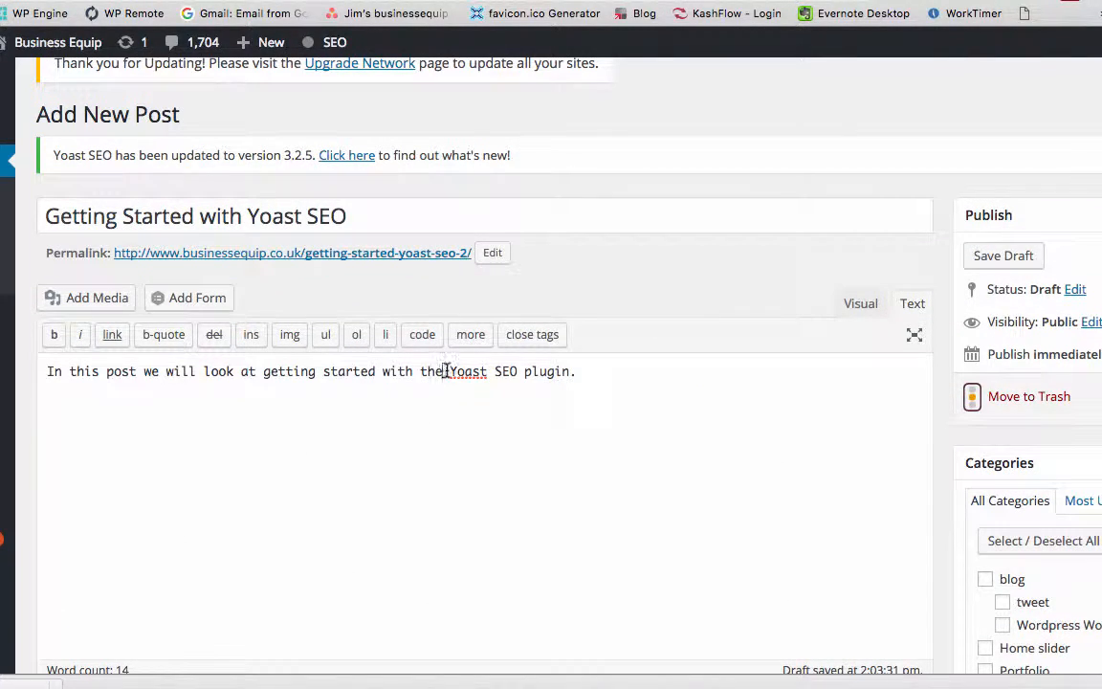
pyautogui.moveTo(444, 371); pyautogui.dragTo(519, 371)
pyautogui.scroll(-2, 773, 411)
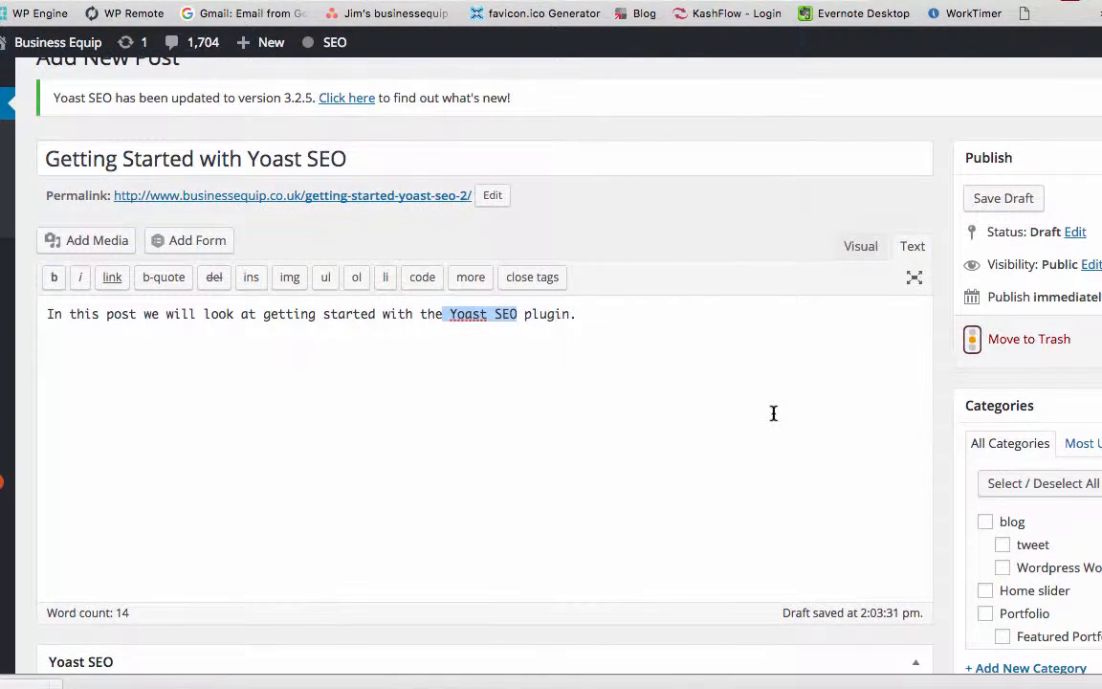
pyautogui.scroll(-10, 773, 413)
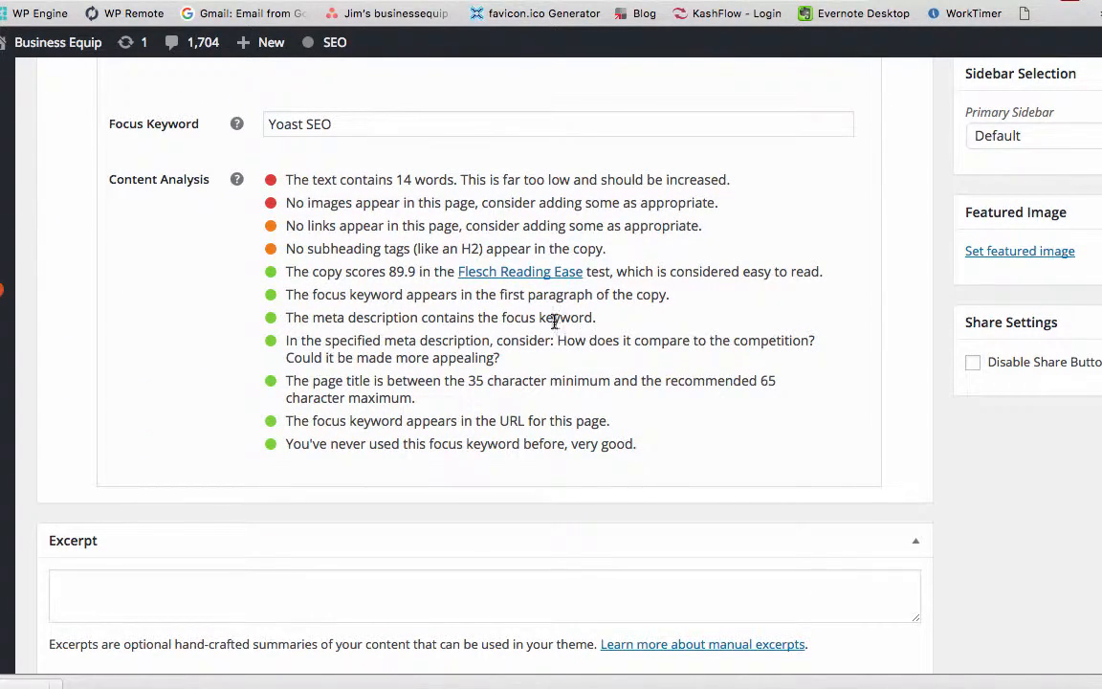
# - Check the content analysis items against the meta description, page title and URL in the snippet preview and post header
pyautogui.scroll(7, 554, 322)
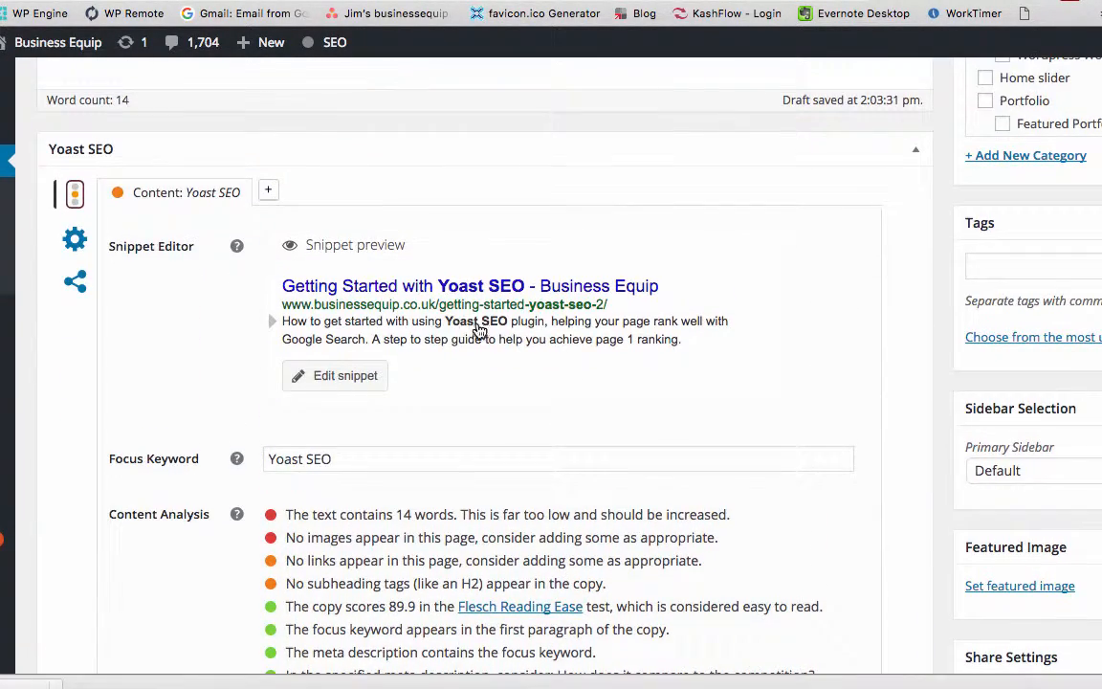
pyautogui.scroll(-10, 590, 354)
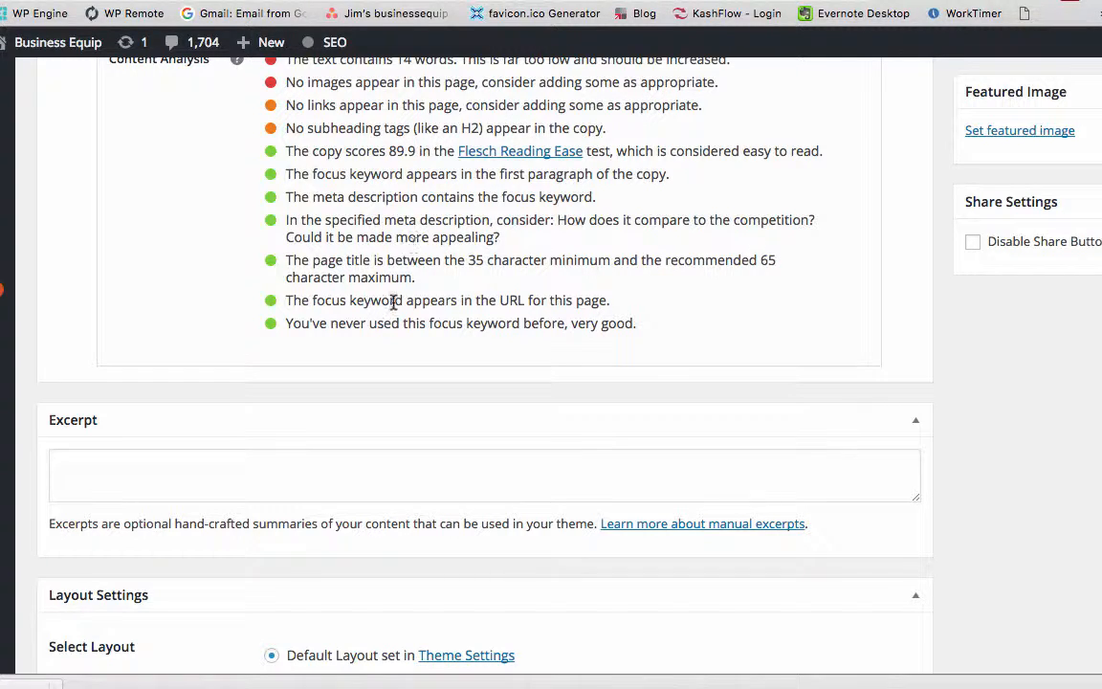
pyautogui.scroll(5, 484, 293)
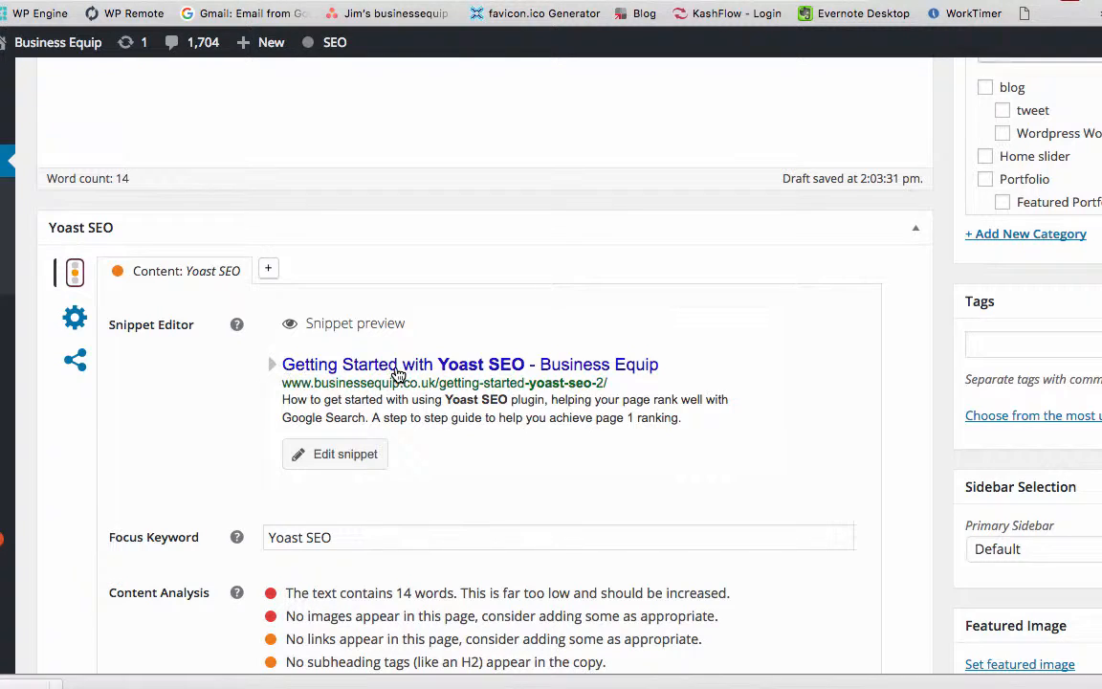
pyautogui.scroll(10, 397, 373)
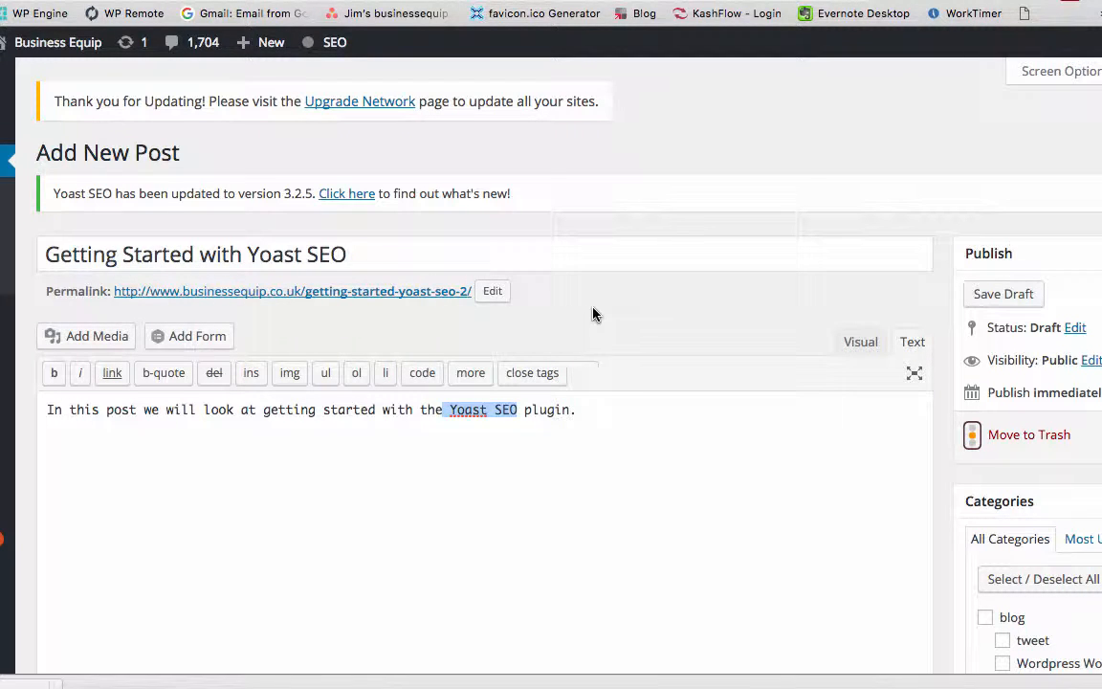
pyautogui.scroll(-10, 669, 319)
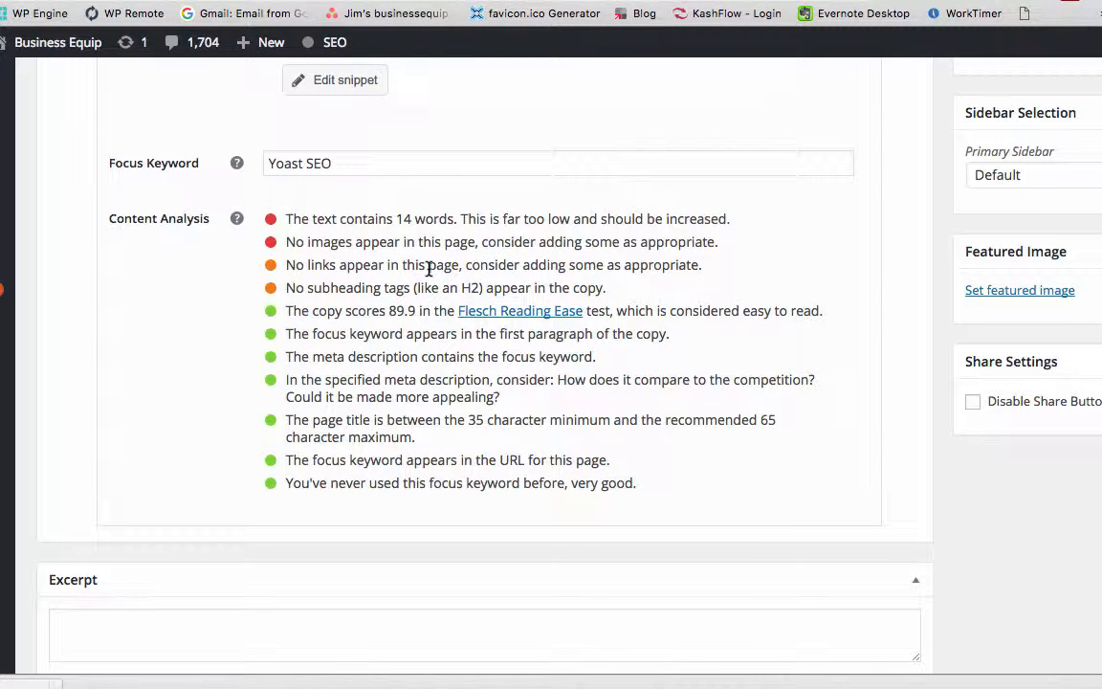
pyautogui.scroll(5, 363, 247)
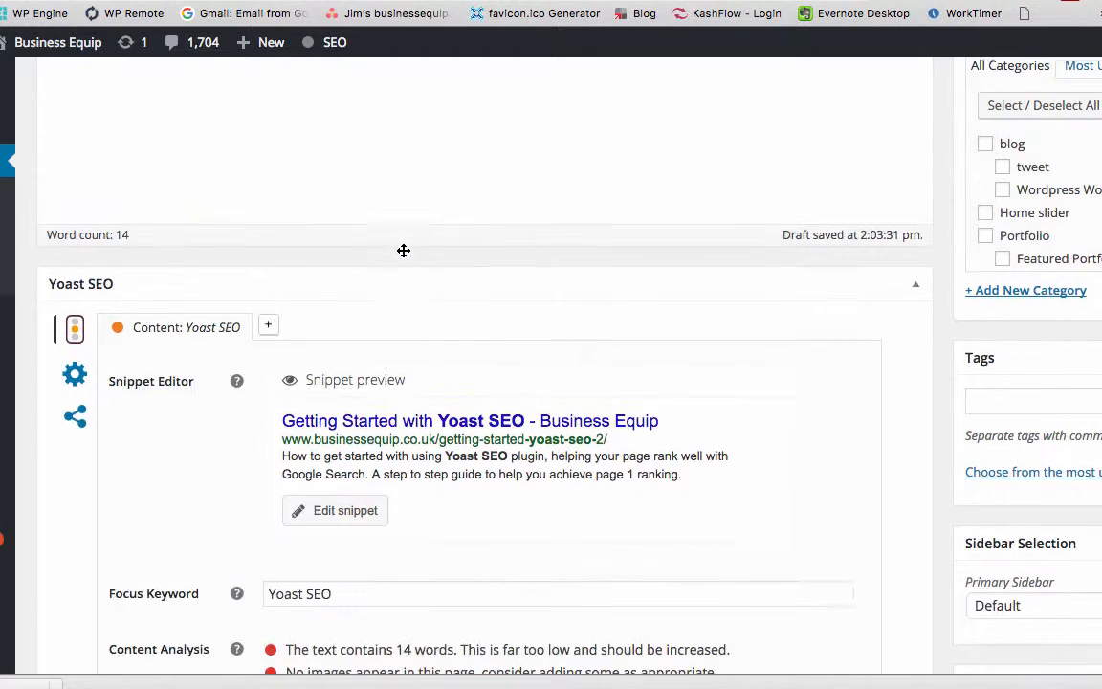
pyautogui.scroll(-5, 406, 250)
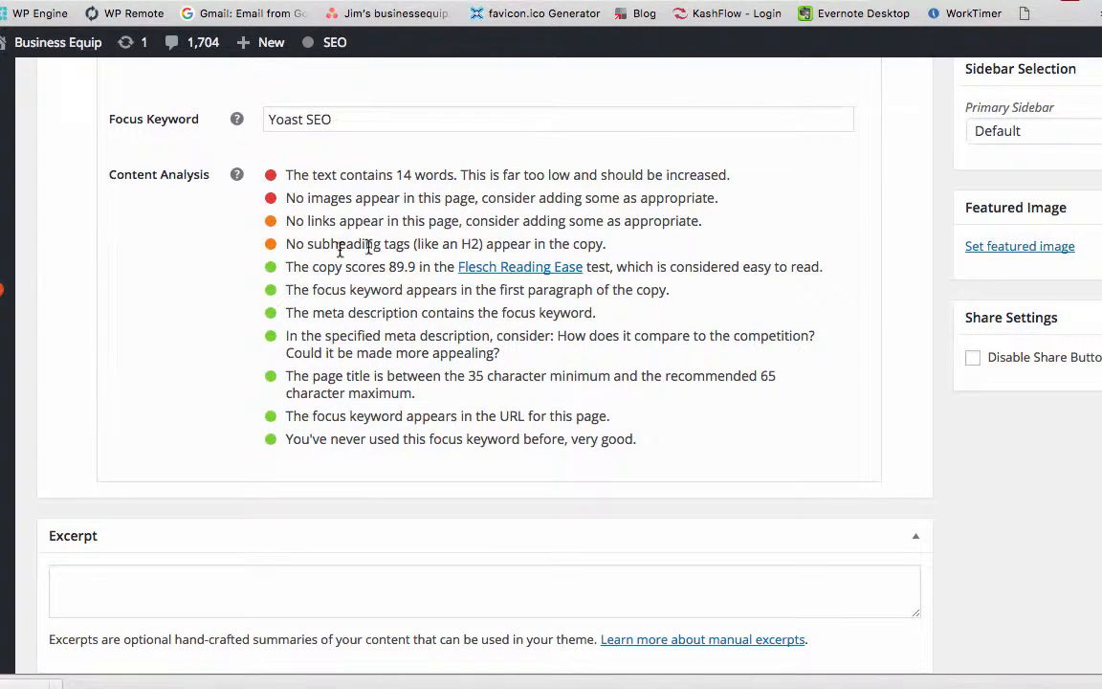
# - In the visual editor, add the line "Installing the Yoast SEO Plugin" below the opening sentence, leaving a blank line between them
pyautogui.scroll(10, 480, 244)
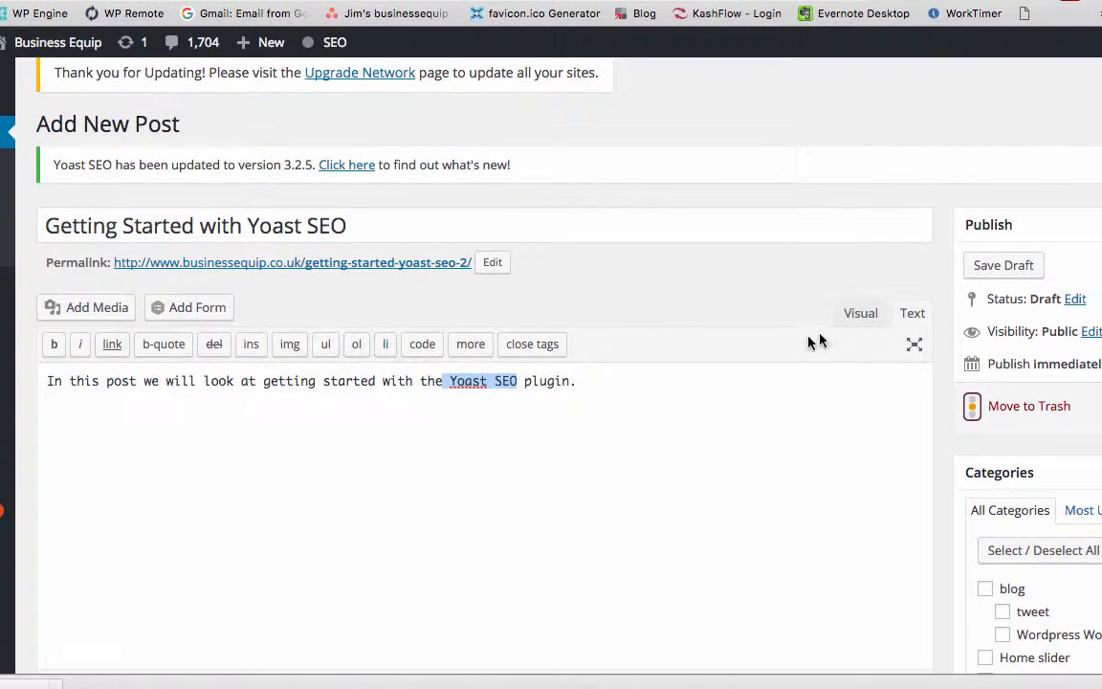
pyautogui.click(848, 316)
pyautogui.click(557, 422)
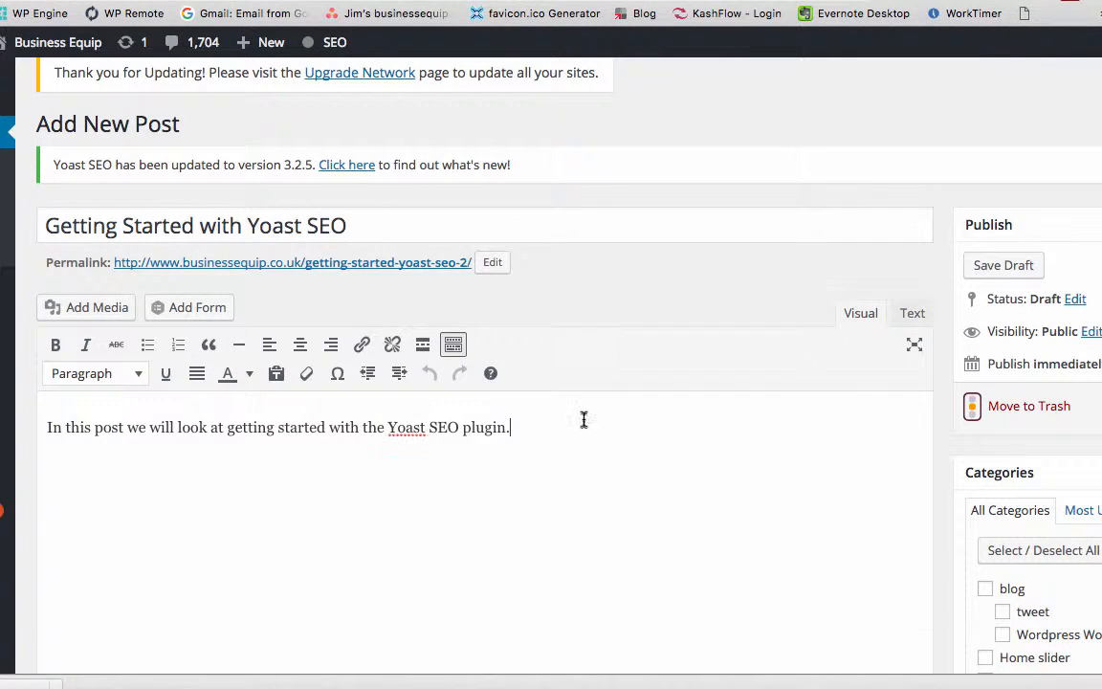
pyautogui.press('Return')
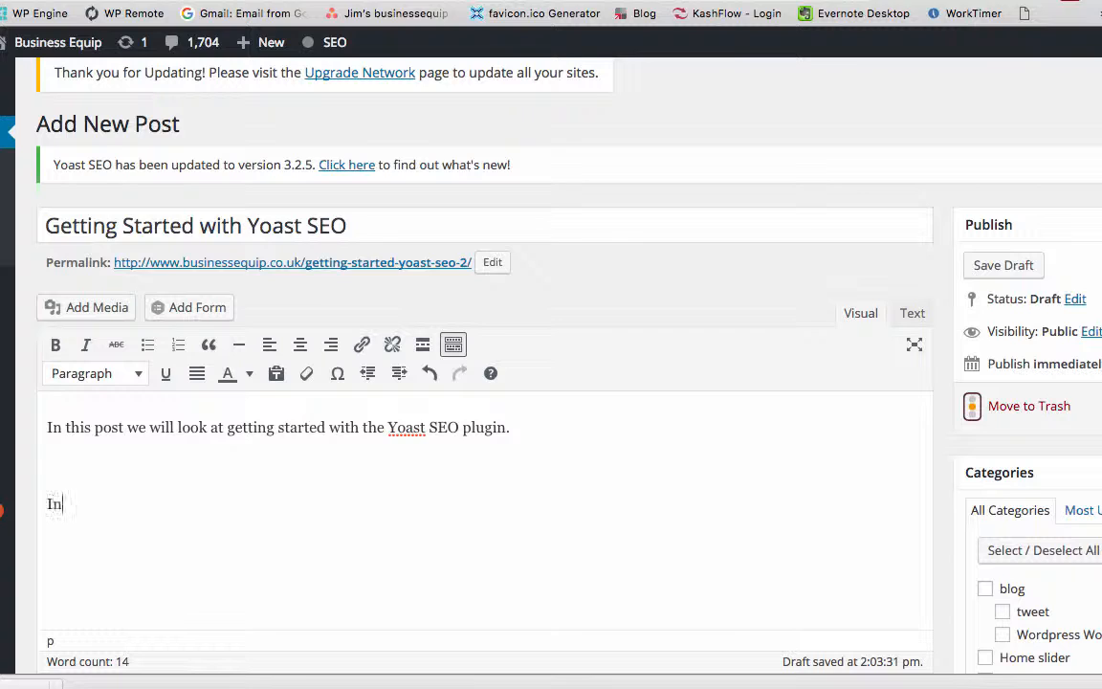
pyautogui.write('Installing the Yoast ')
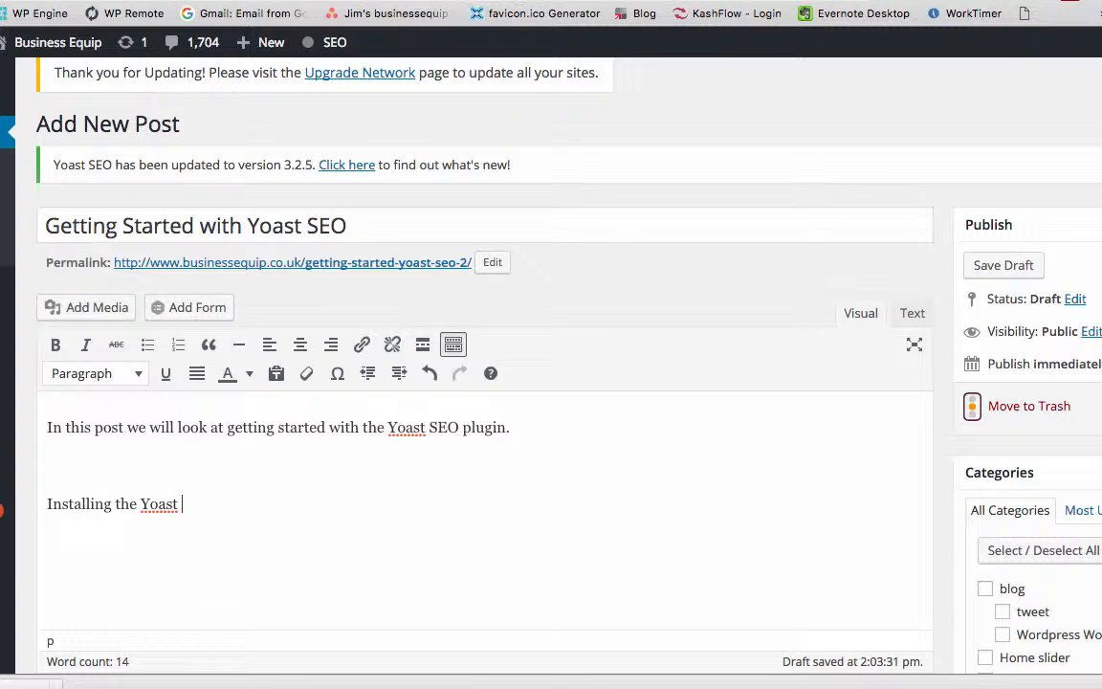
pyautogui.write('SEO Plugin')
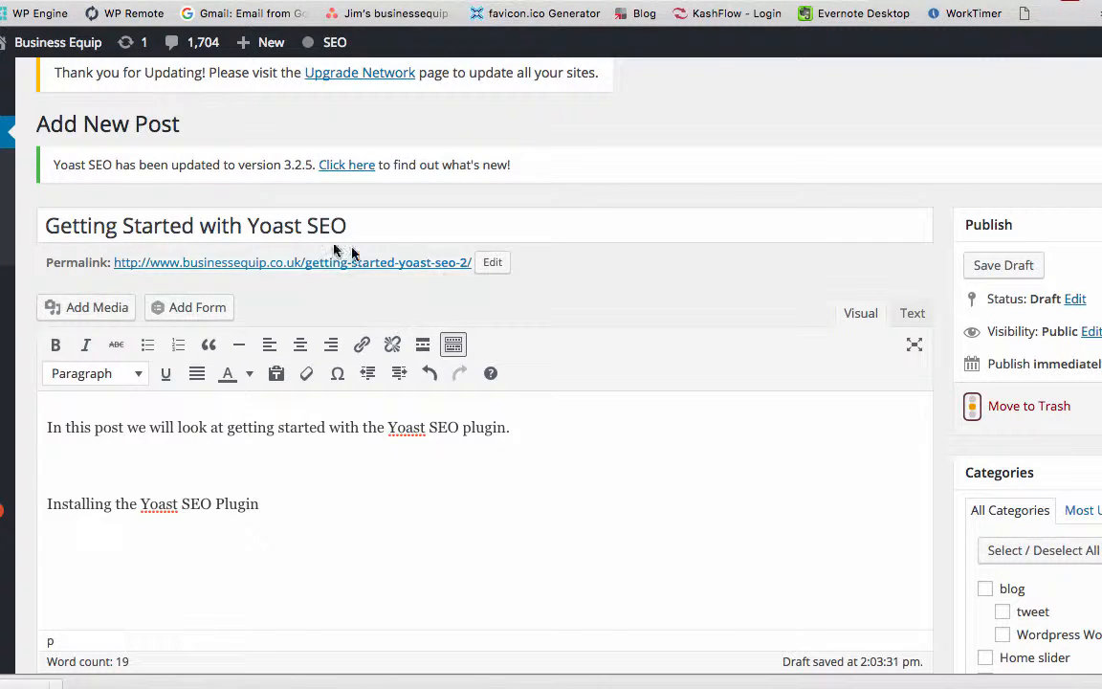
# - Format the line "Installing the Yoast SEO Plugin" as Heading 2
pyautogui.moveTo(422, 223); pyautogui.dragTo(38, 235)
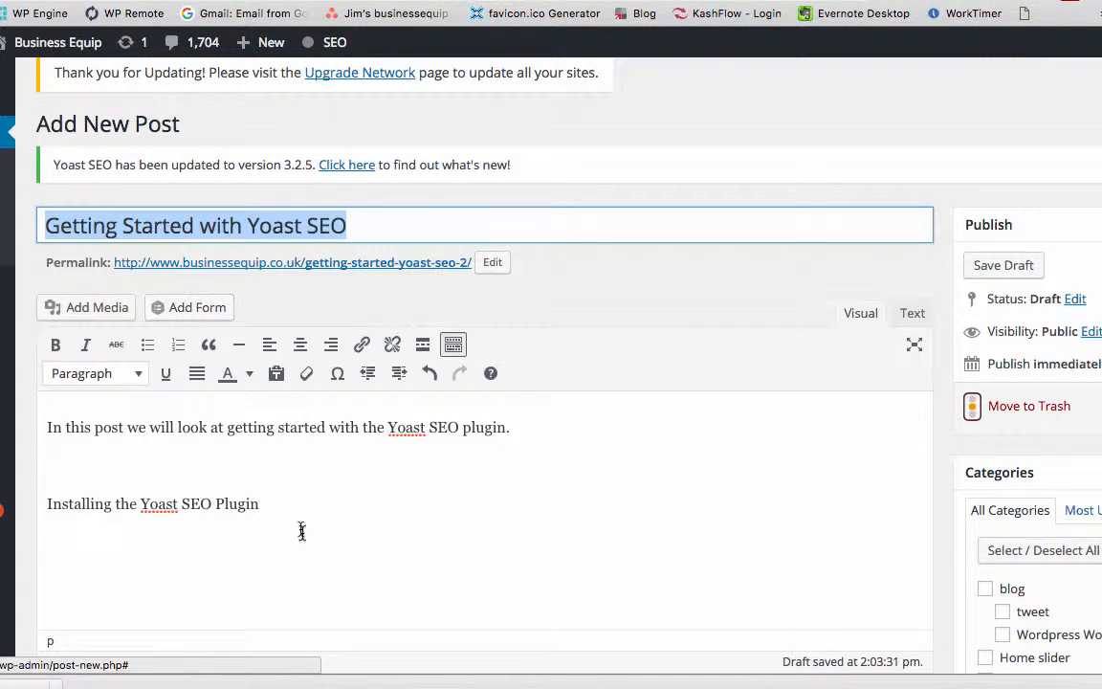
pyautogui.moveTo(271, 504); pyautogui.dragTo(48, 506)
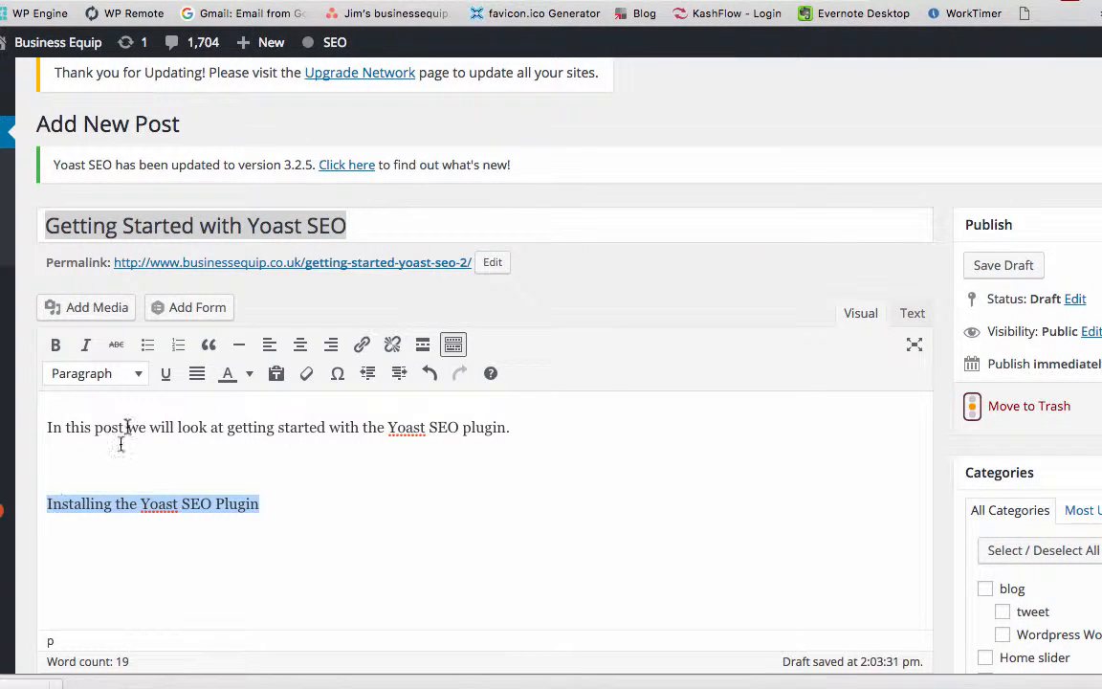
pyautogui.click(114, 377)
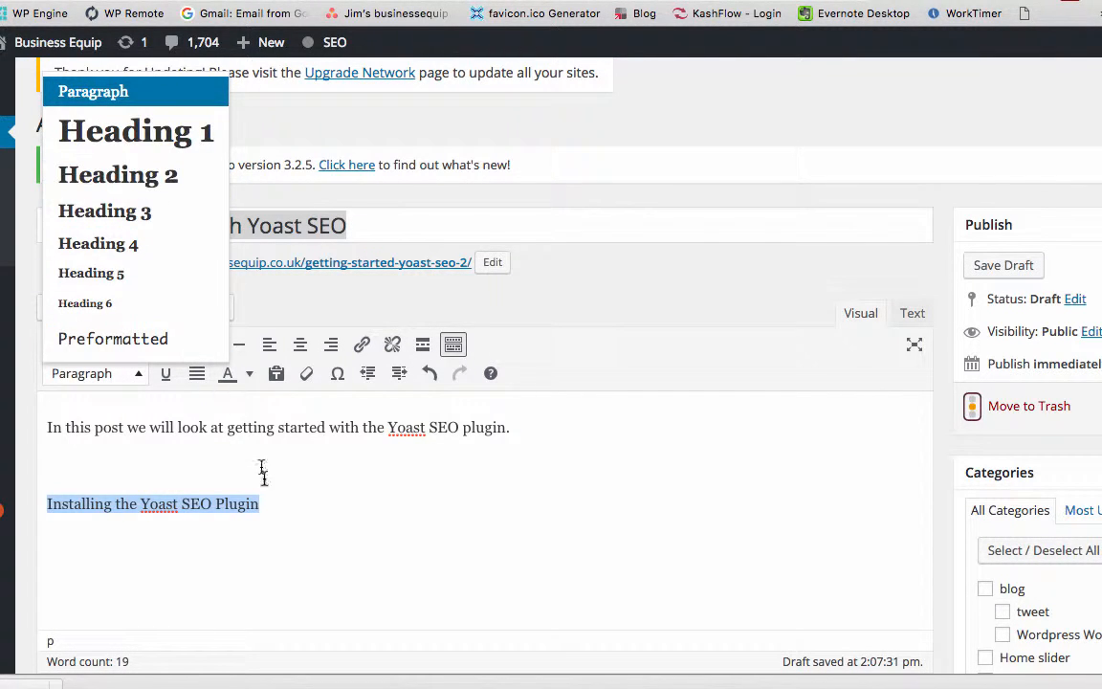
pyautogui.click(272, 504)
pyautogui.moveTo(272, 504); pyautogui.dragTo(47, 504)
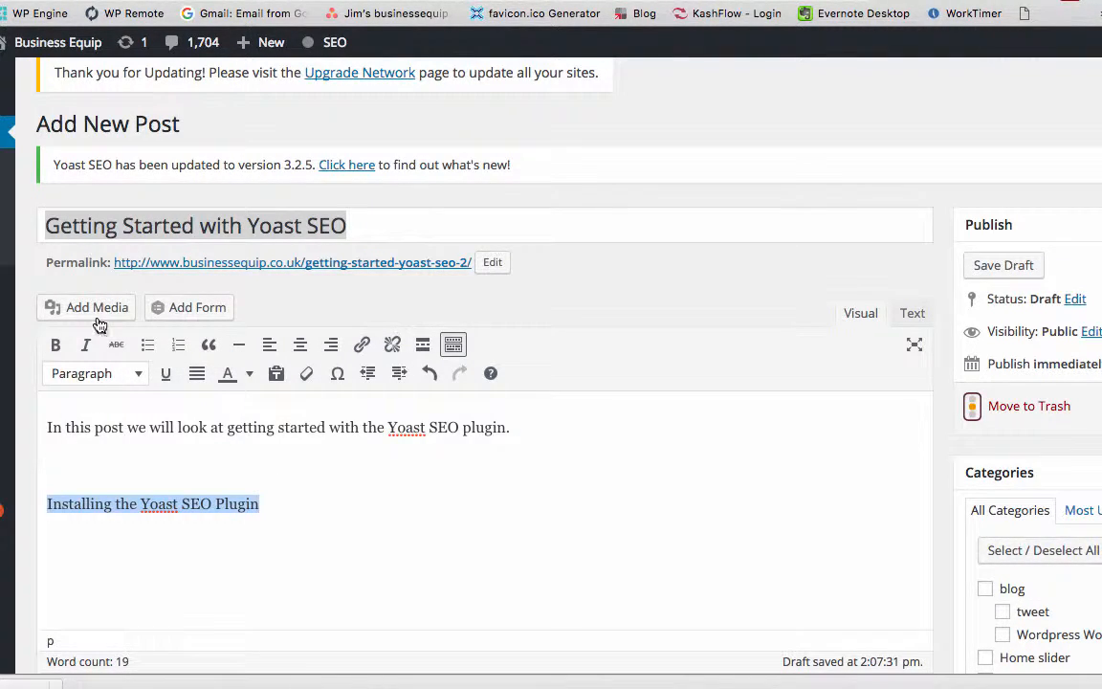
pyautogui.click(75, 374)
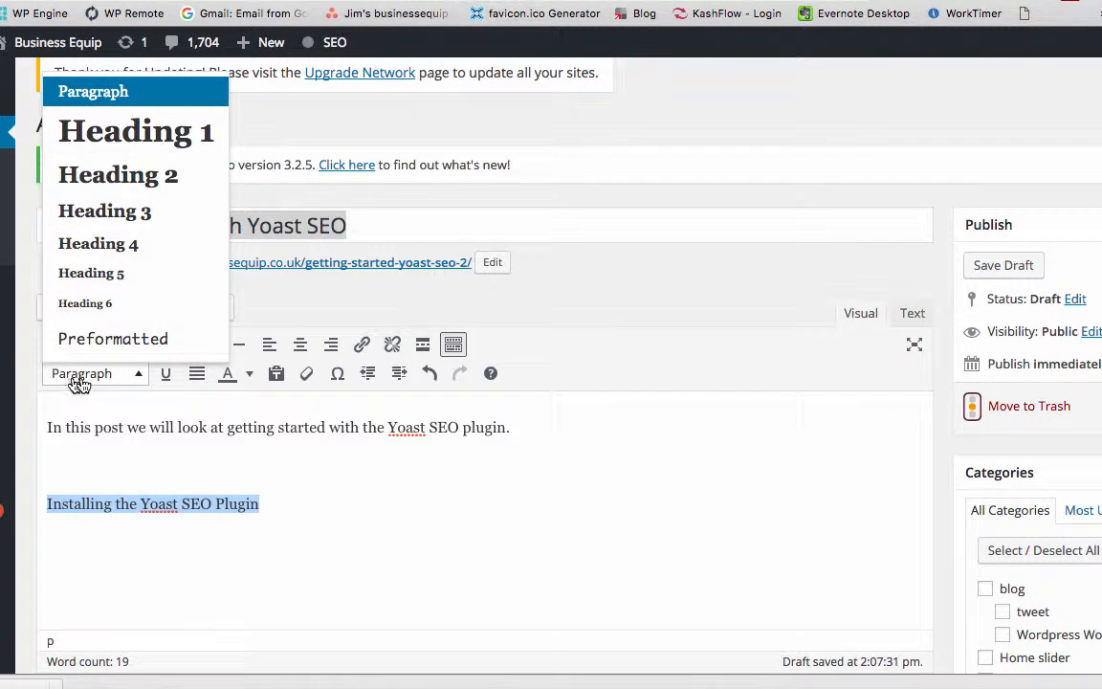
pyautogui.click(119, 191)
pyautogui.scroll(-2, 455, 440)
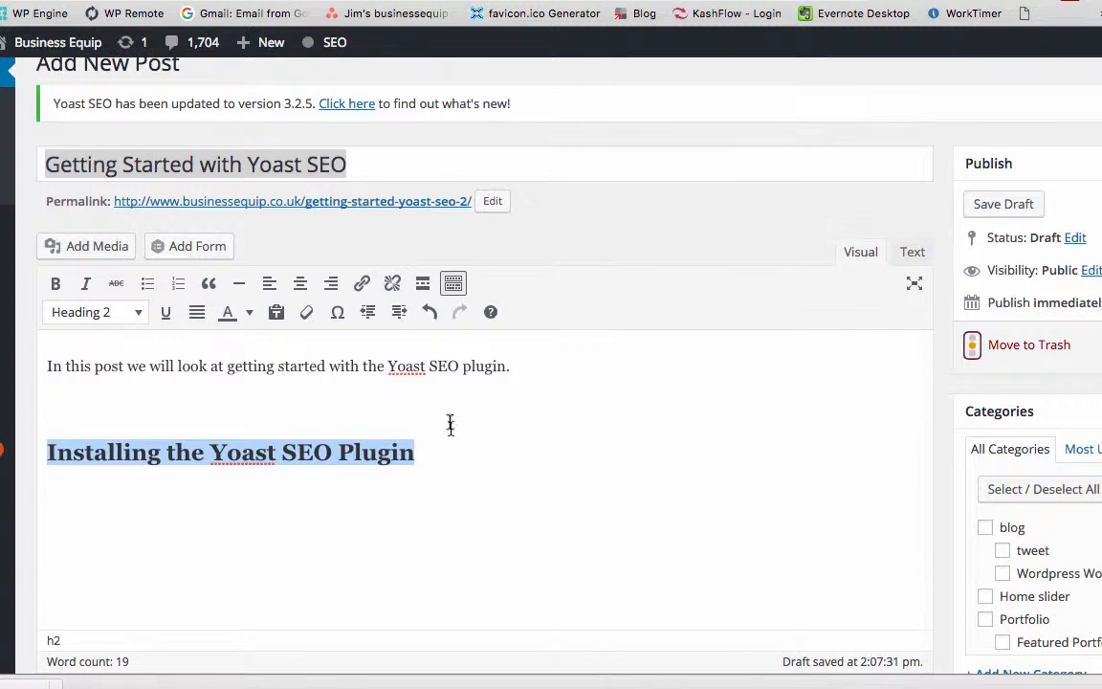
pyautogui.click(450, 396)
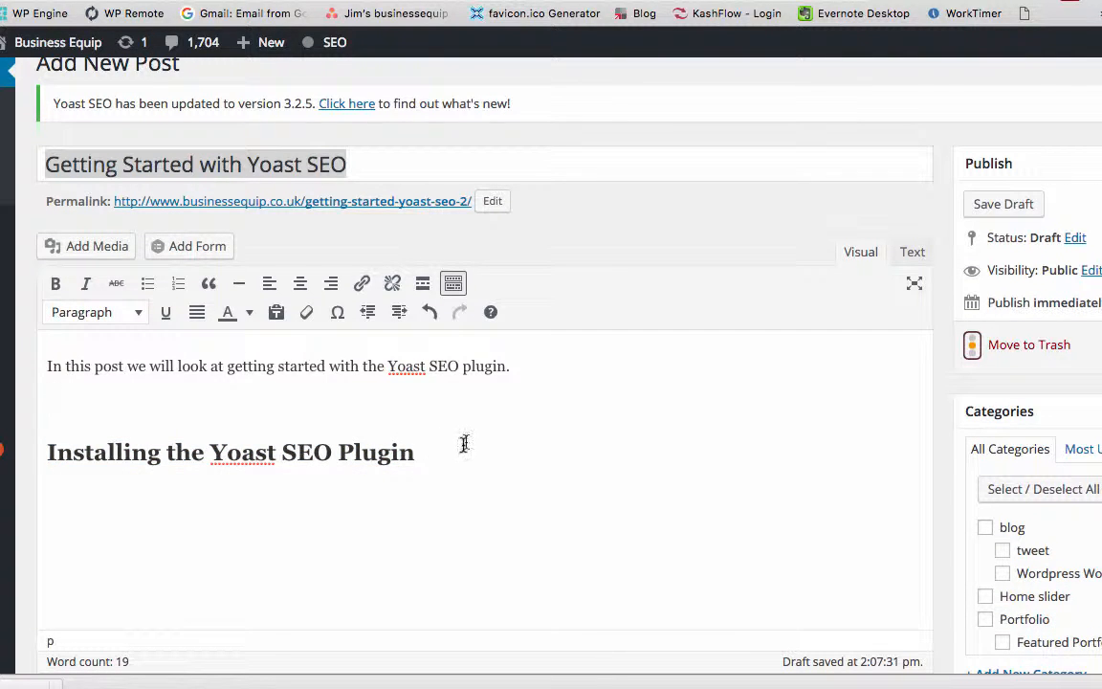
# - Examine the opening and closing h2 tags around the subheading in the post's HTML view, returning to the visual view
pyautogui.moveTo(47, 454); pyautogui.dragTo(511, 445)
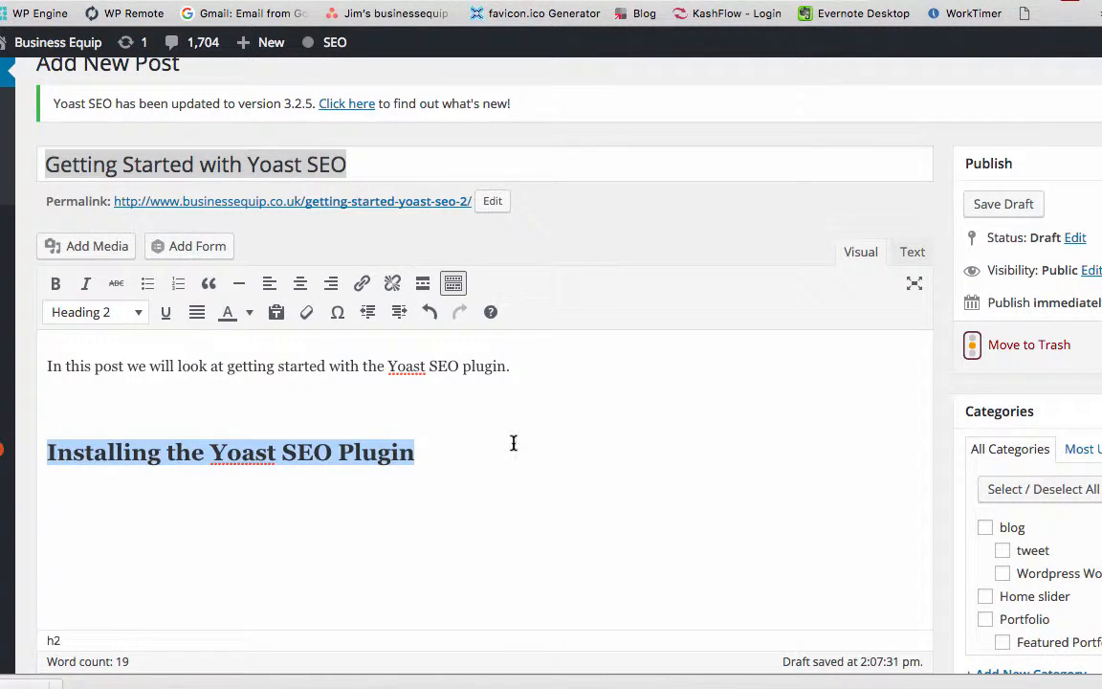
pyautogui.click(909, 254)
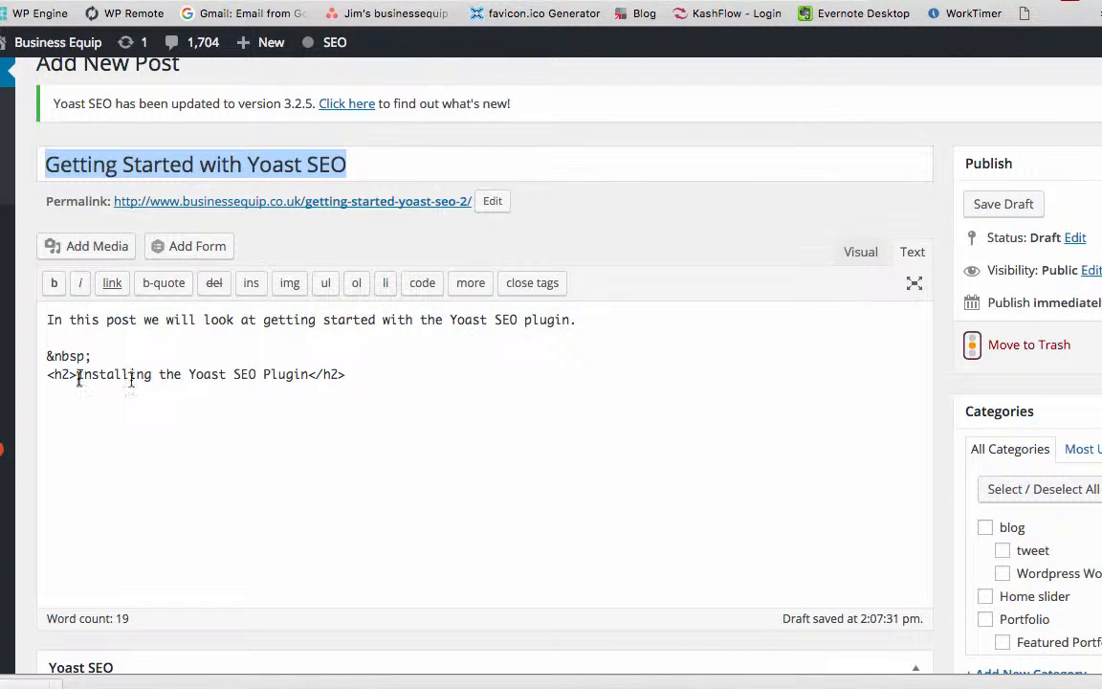
pyautogui.moveTo(77, 374); pyautogui.dragTo(39, 374)
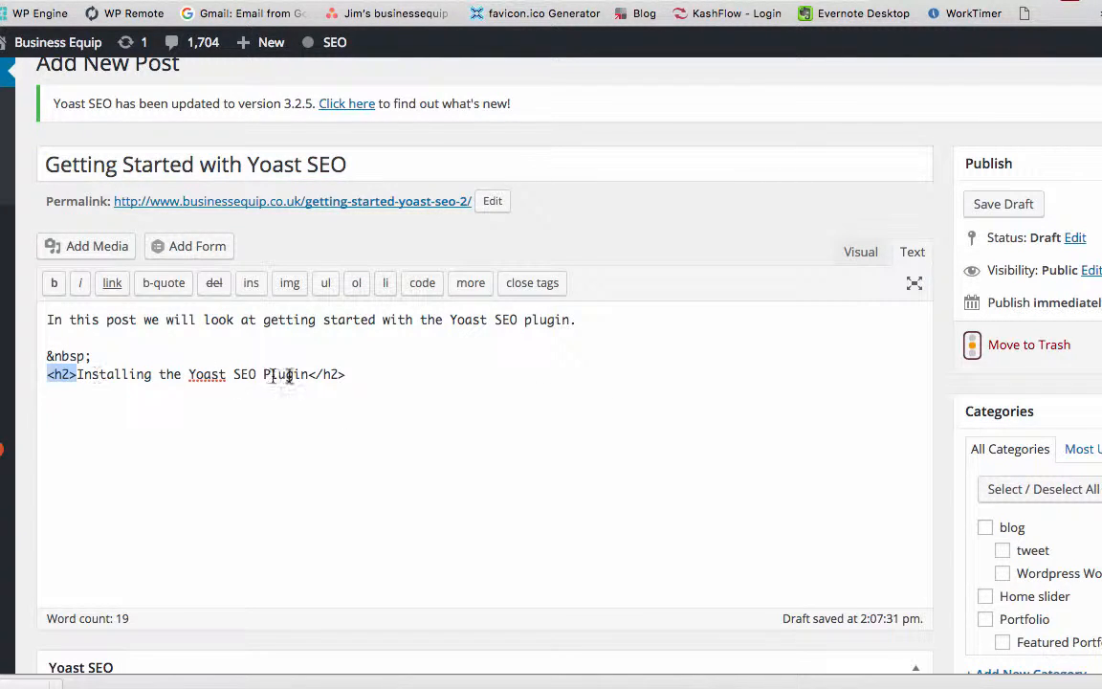
pyautogui.moveTo(348, 374); pyautogui.dragTo(311, 376)
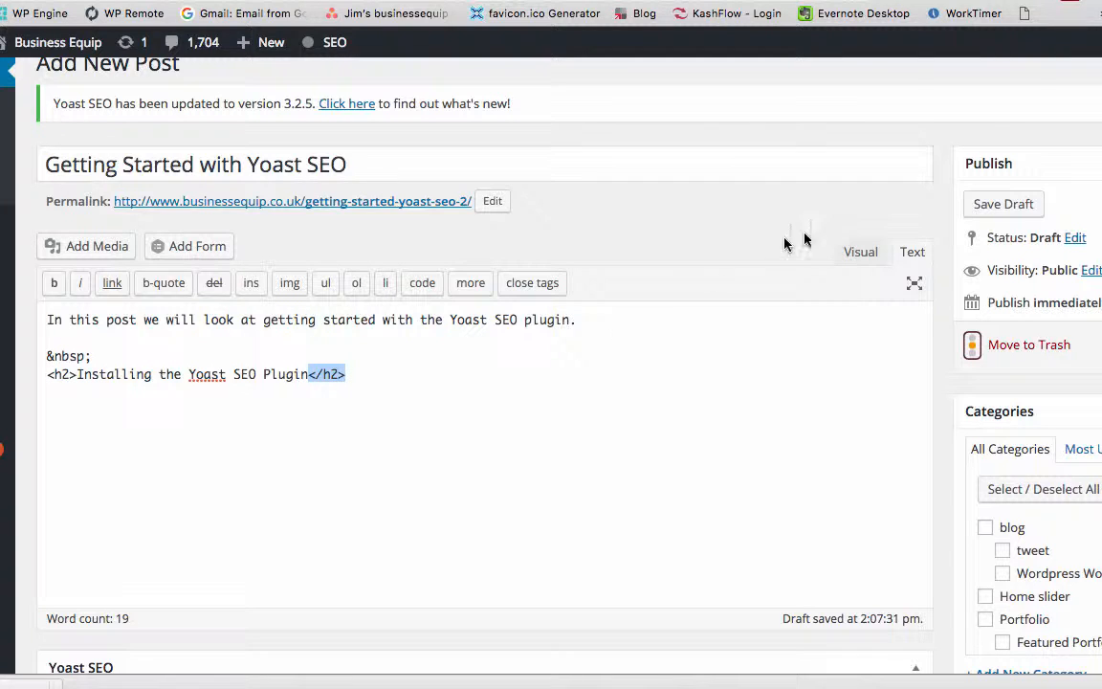
pyautogui.click(854, 251)
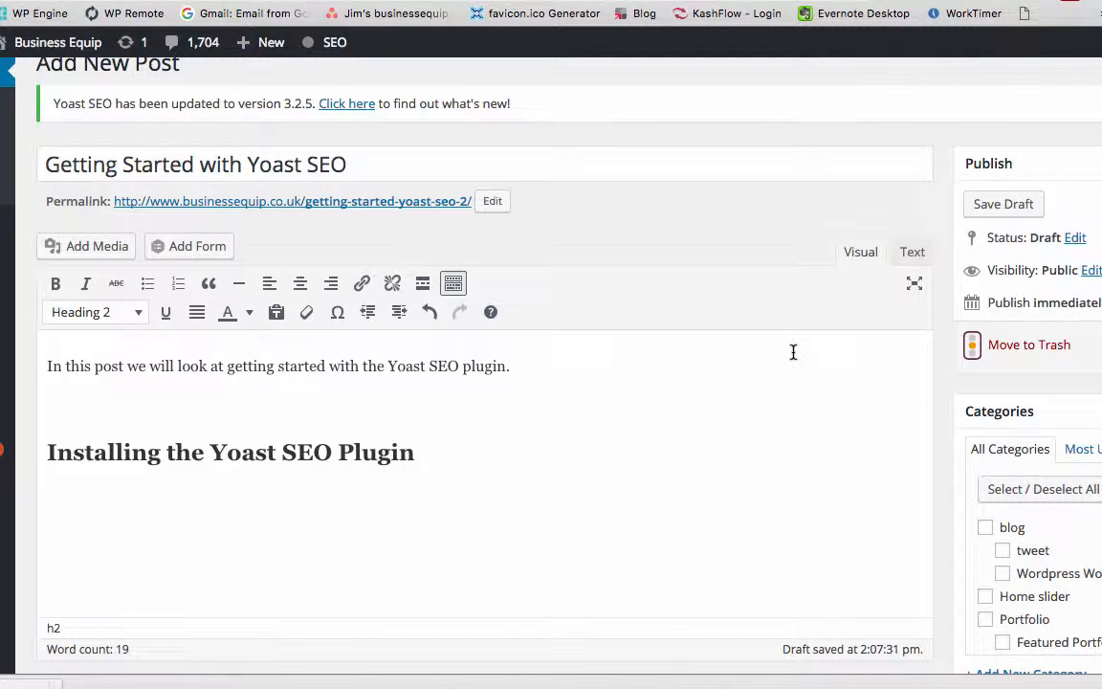
# - Start a new paragraph below the "Installing the Yoast SEO Plugin" subheading and remove the blank line above the subheading
pyautogui.click(477, 455)
pyautogui.press('Return')
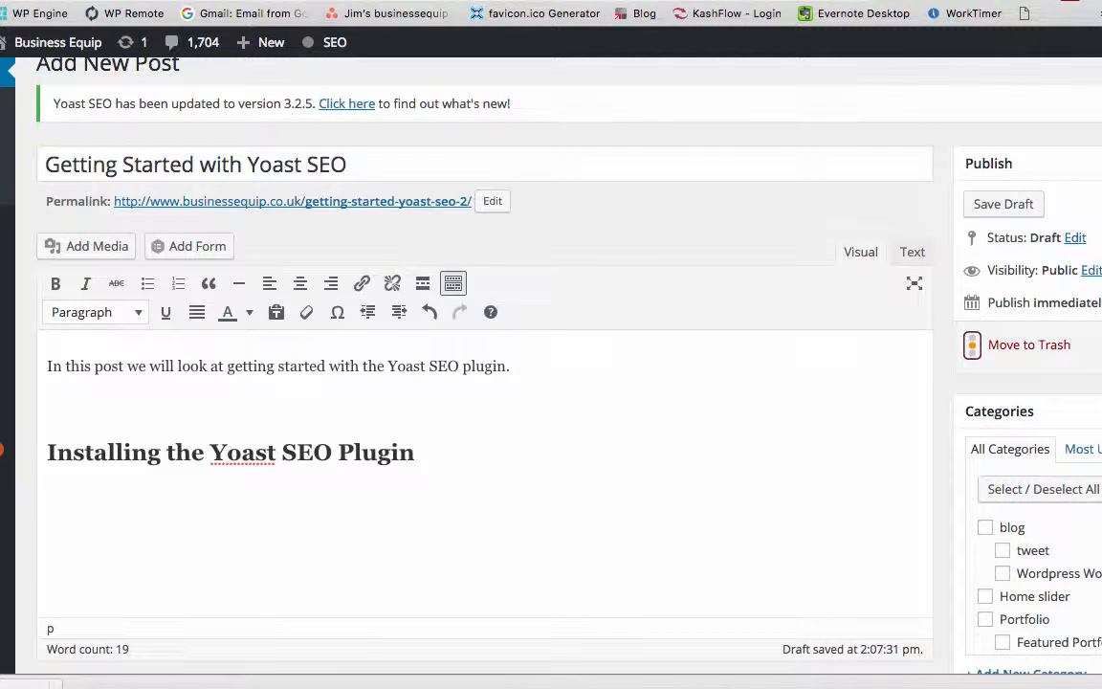
pyautogui.click(387, 409)
pyautogui.press('BackSpace')
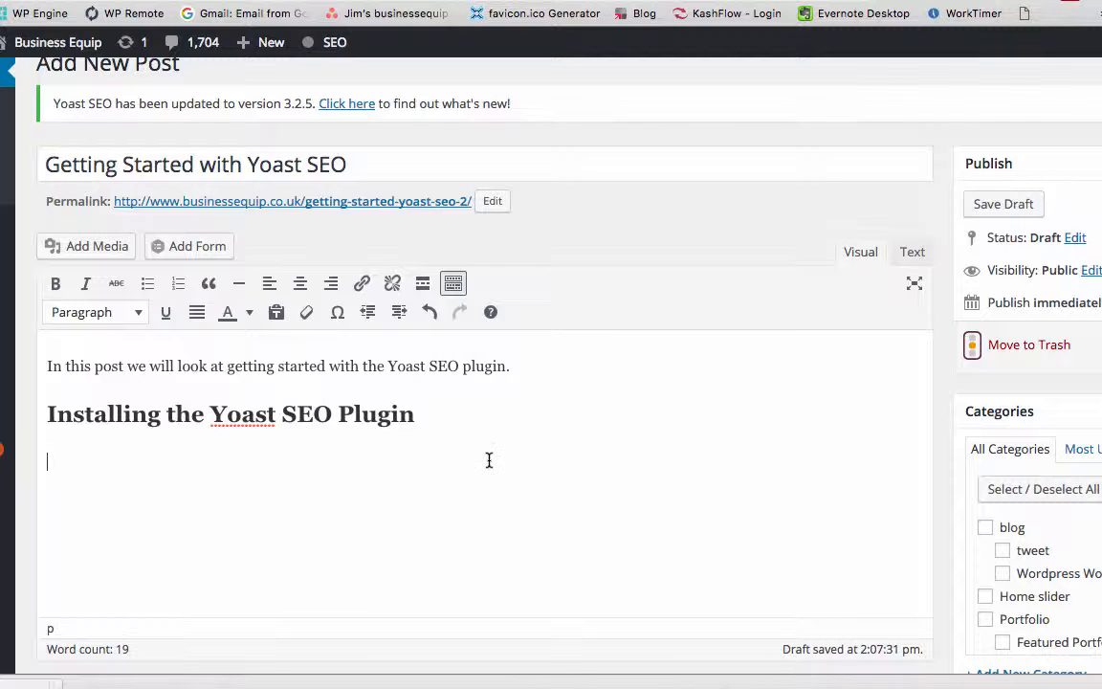
# - Insert the existing media library image install-yoast-SEO.jpg into the post below the "Installing the Yoast SEO Plugin" subheading
pyautogui.scroll(-10, 487, 460)
pyautogui.scroll(-4, 478, 468)
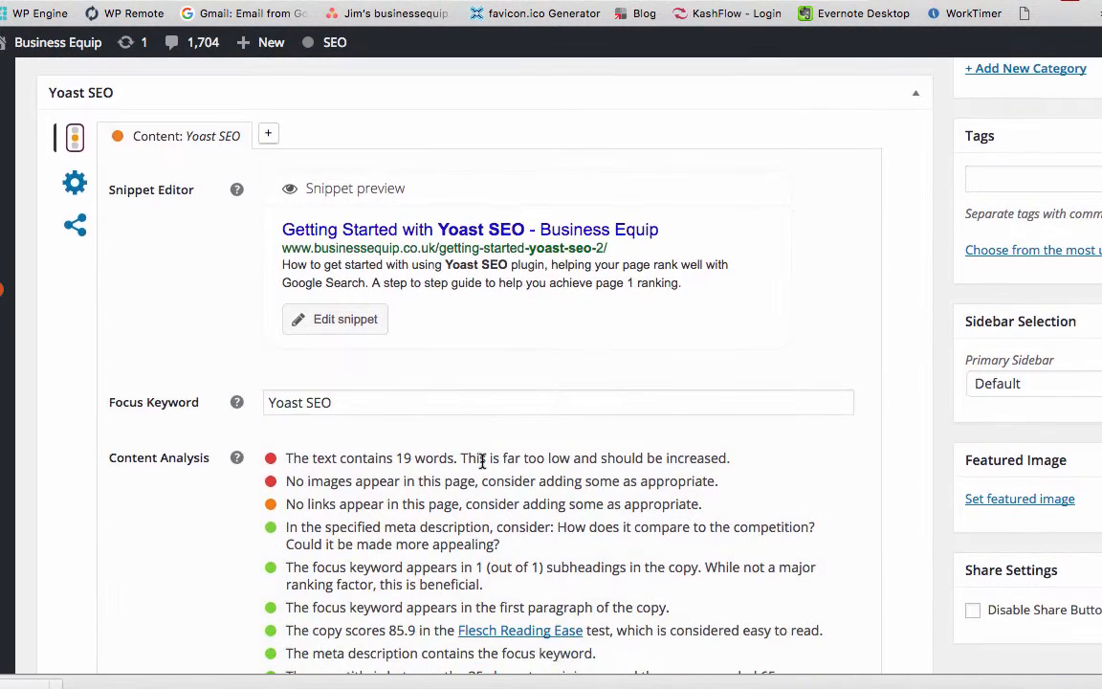
pyautogui.scroll(-1, 525, 488)
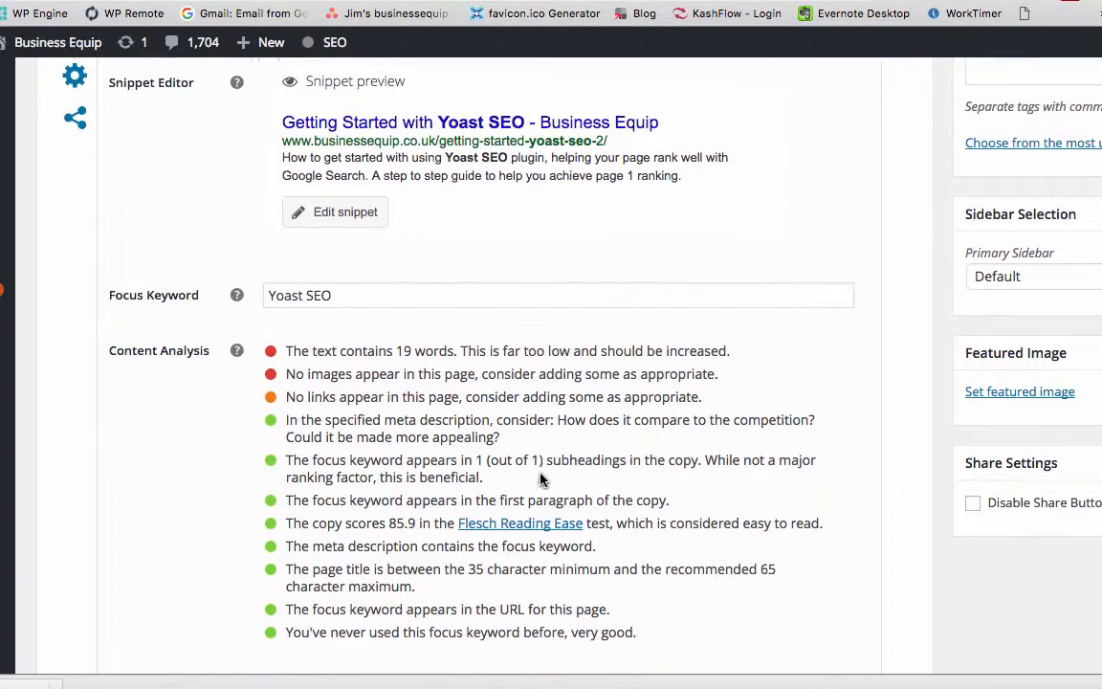
pyautogui.scroll(10, 605, 406)
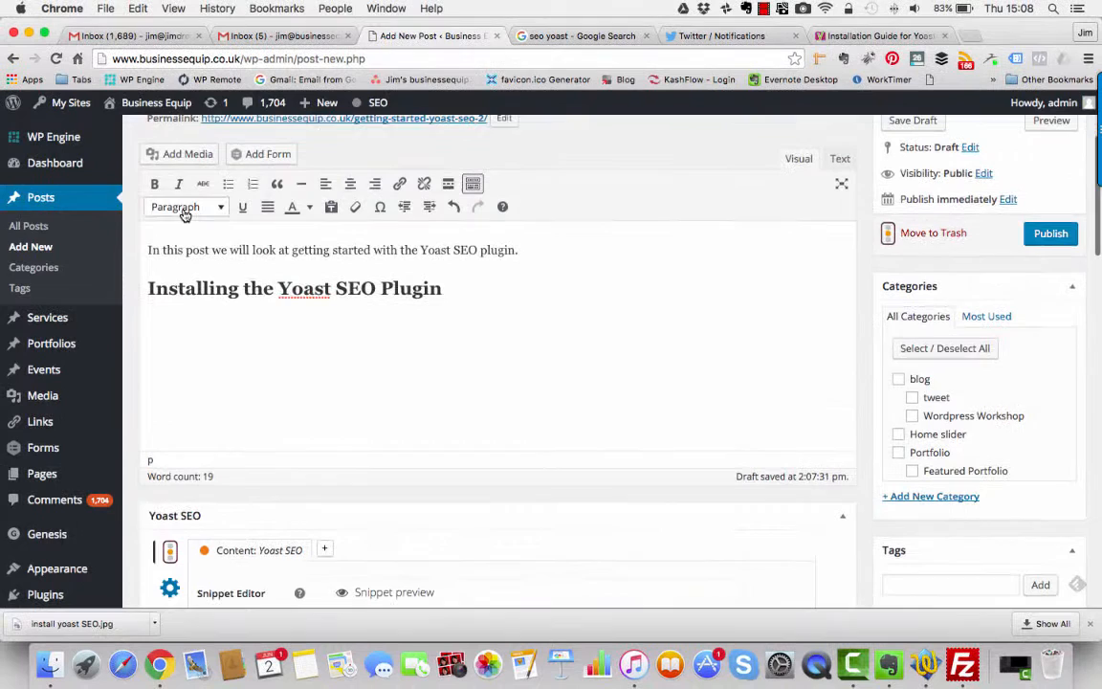
pyautogui.click(179, 153)
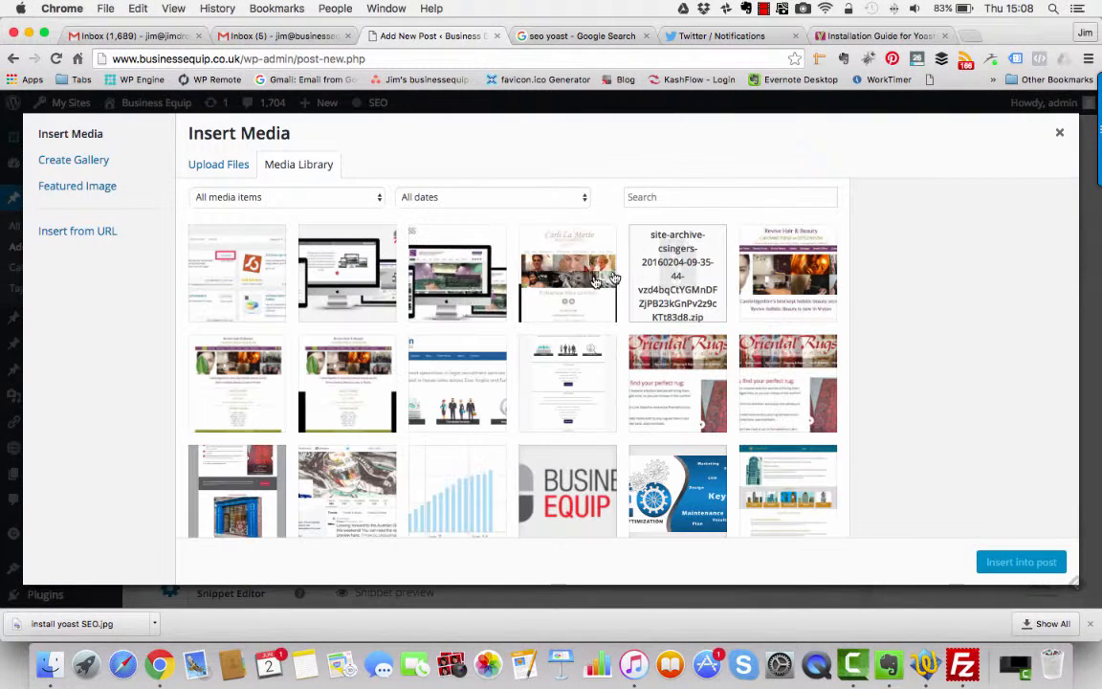
pyautogui.click(226, 278)
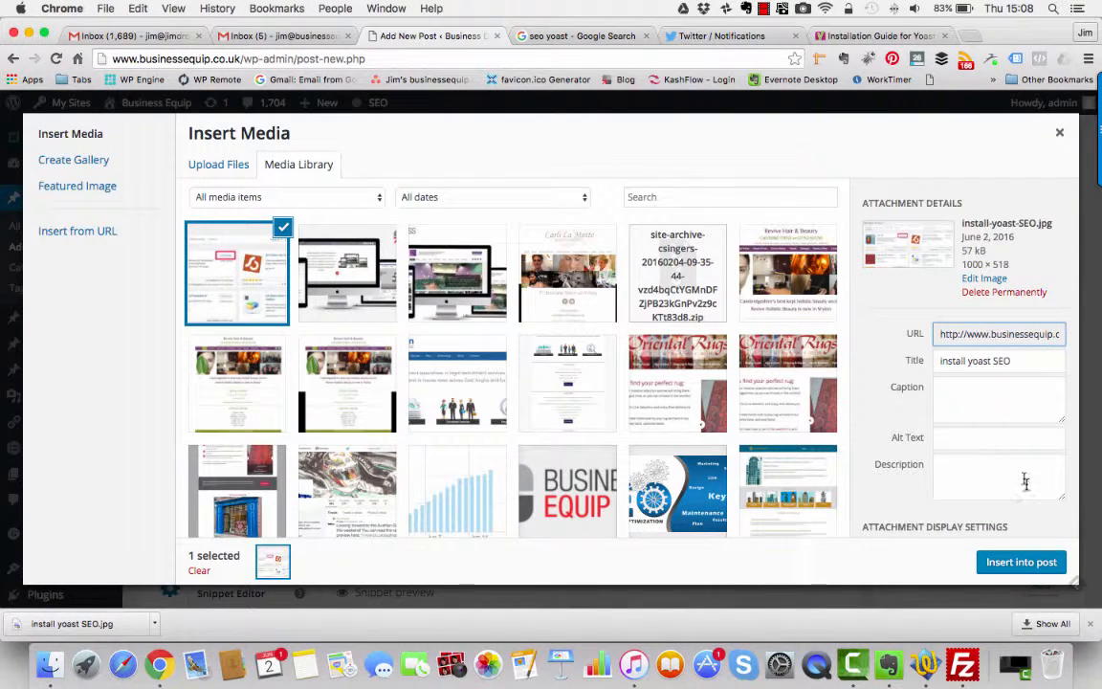
pyautogui.click(1020, 561)
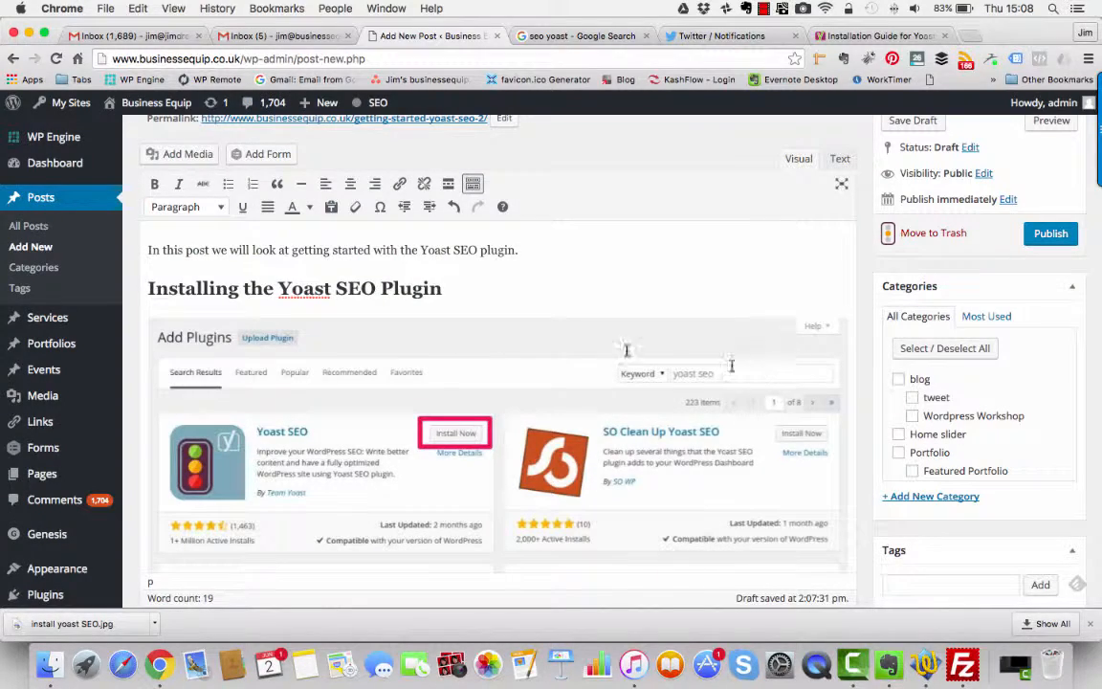
# - Review the inserted image and the content analysis, checking the items on text length, links and image alt attributes
pyautogui.scroll(-1, 467, 339)
pyautogui.scroll(-8, 467, 338)
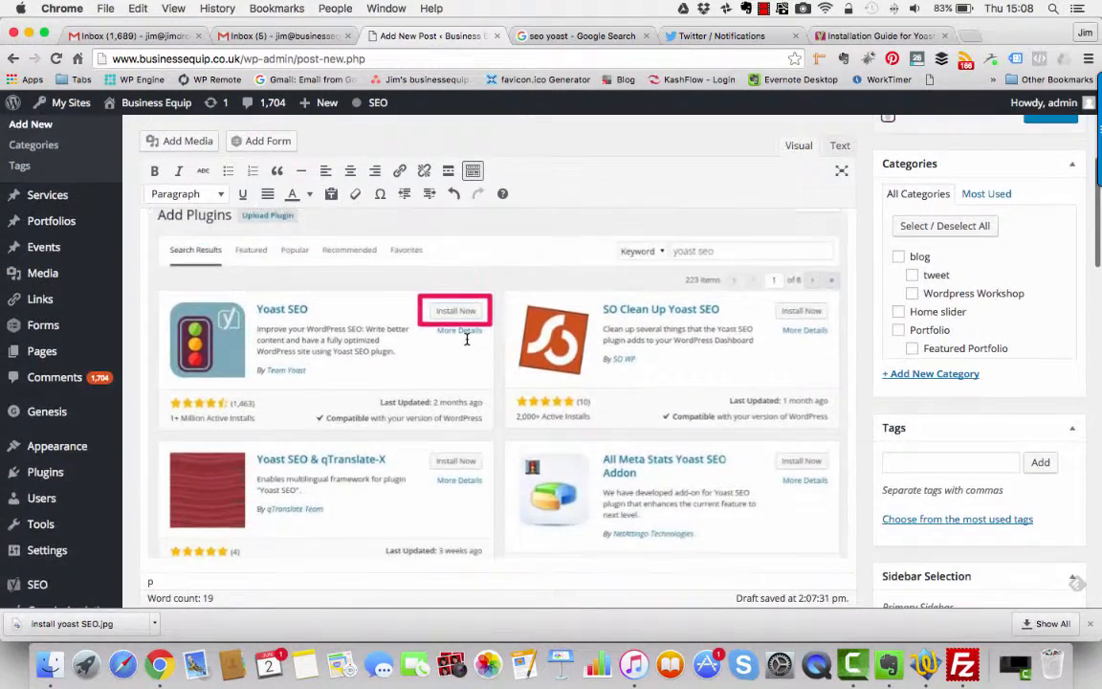
pyautogui.scroll(-9, 470, 338)
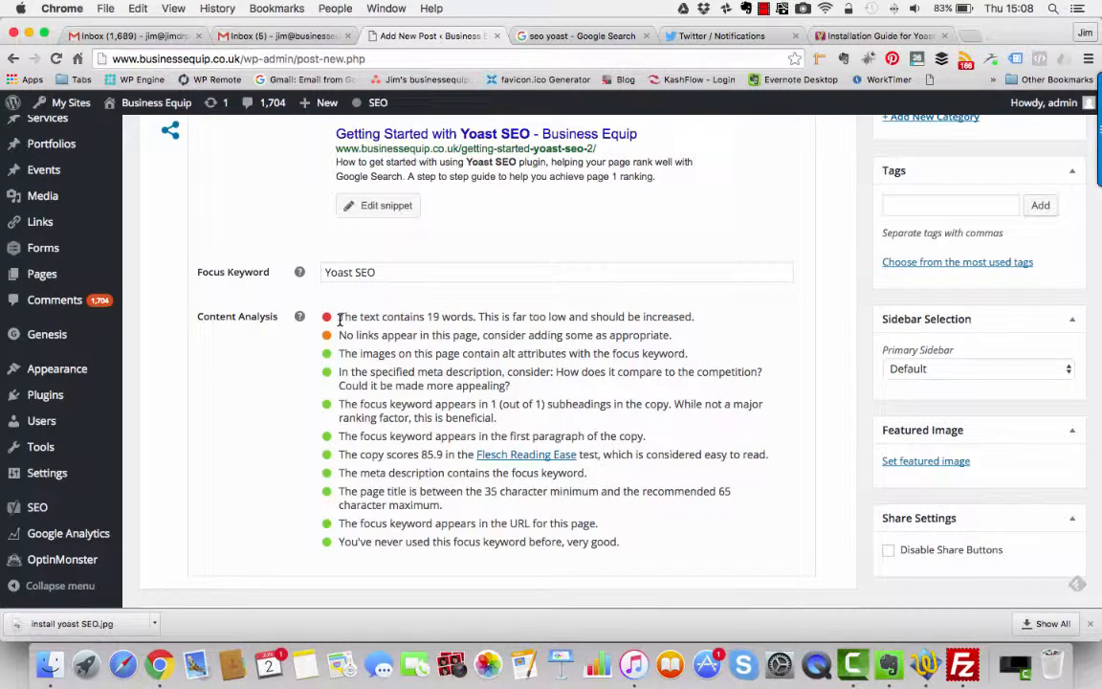
pyautogui.moveTo(339, 319); pyautogui.dragTo(666, 327)
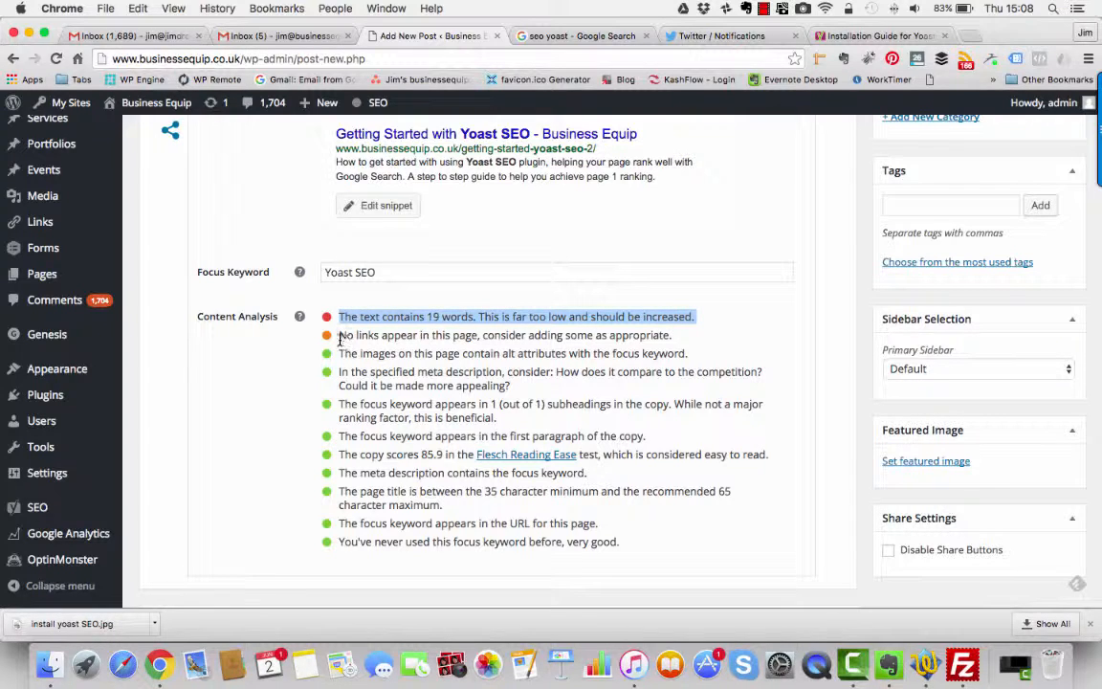
pyautogui.moveTo(334, 336); pyautogui.dragTo(660, 336)
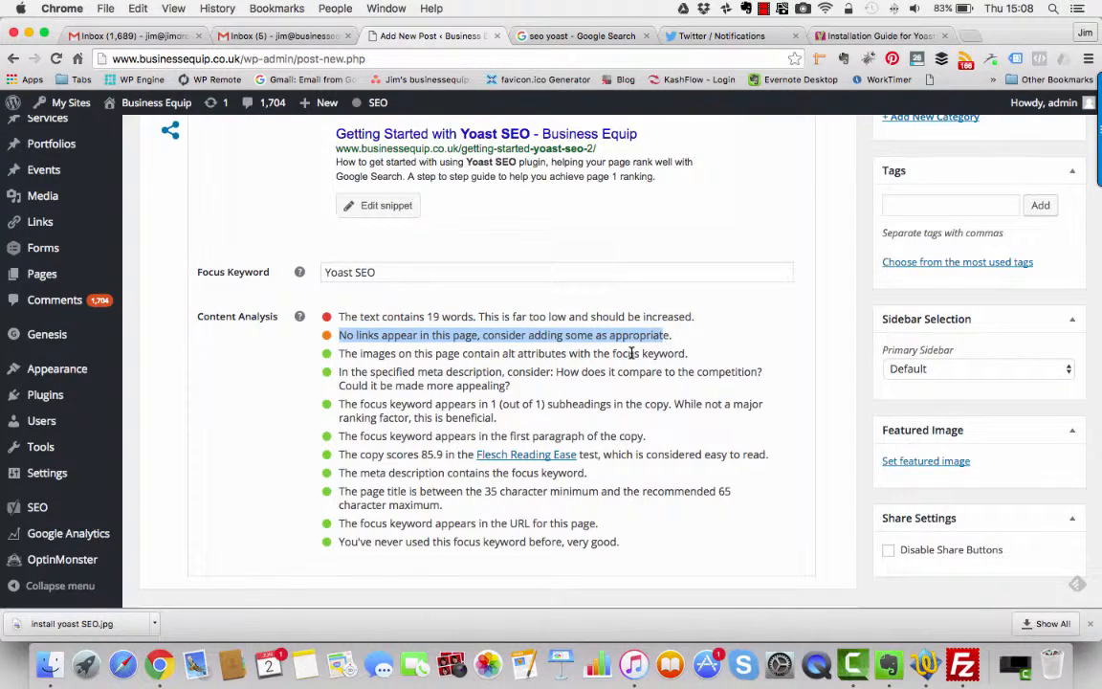
# - Add the paragraph "See the installation guide" between the subheading and the image, with the spelling of "installation" corrected
pyautogui.scroll(15, 629, 352)
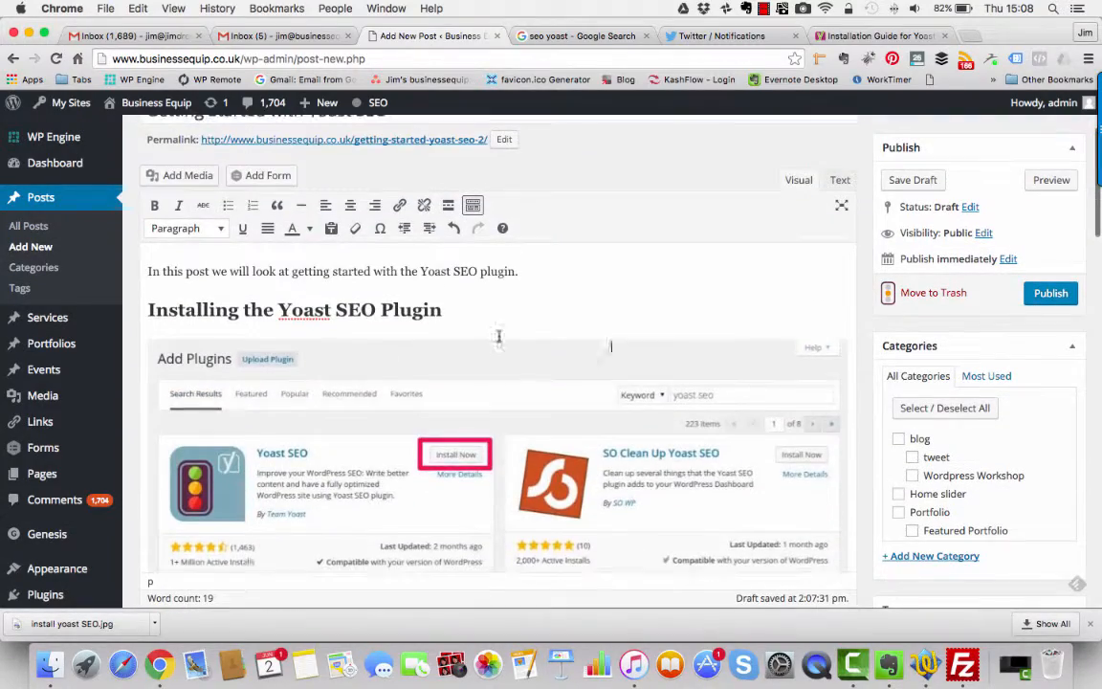
pyautogui.click(516, 311)
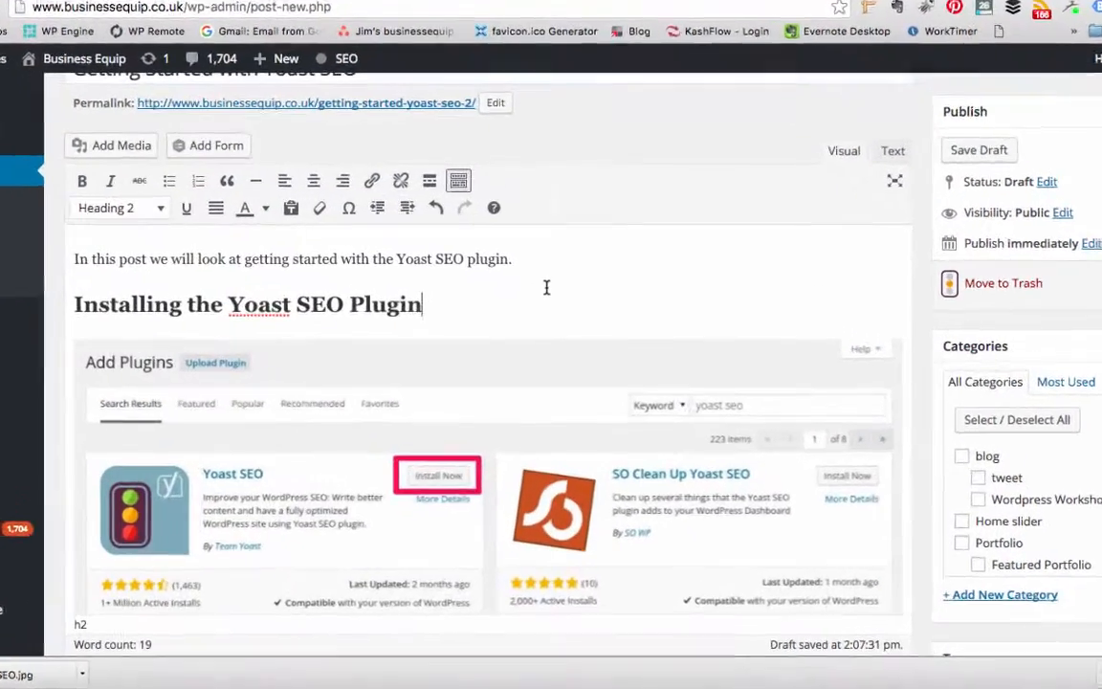
pyautogui.press('Return')
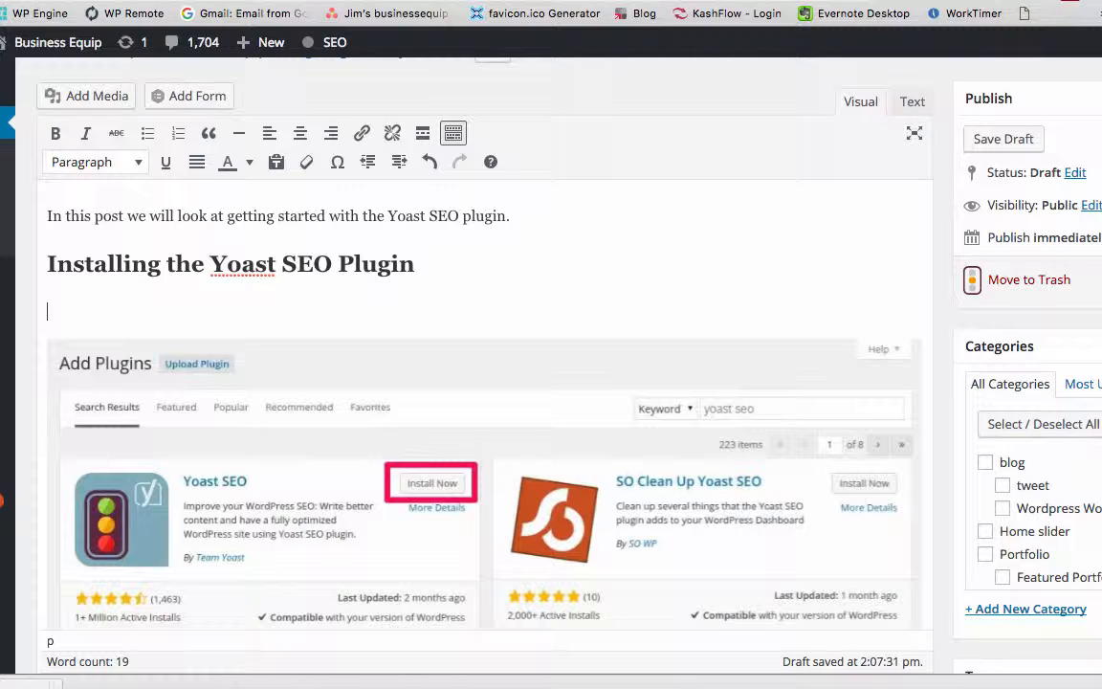
pyautogui.write('the installi')
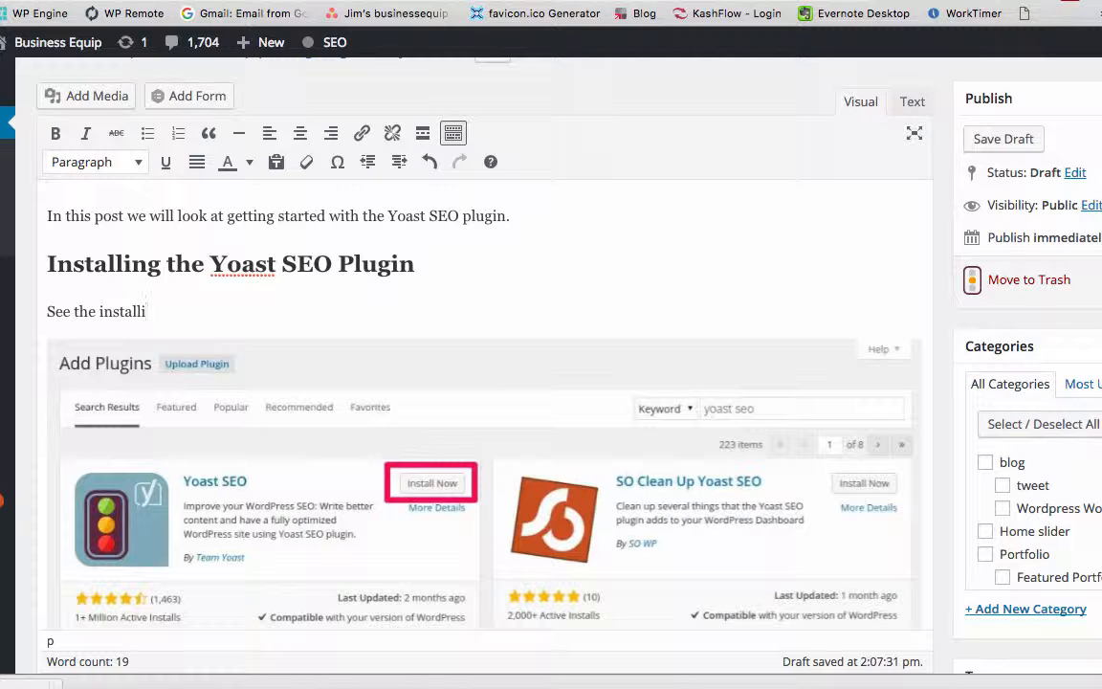
pyautogui.write('on guide')
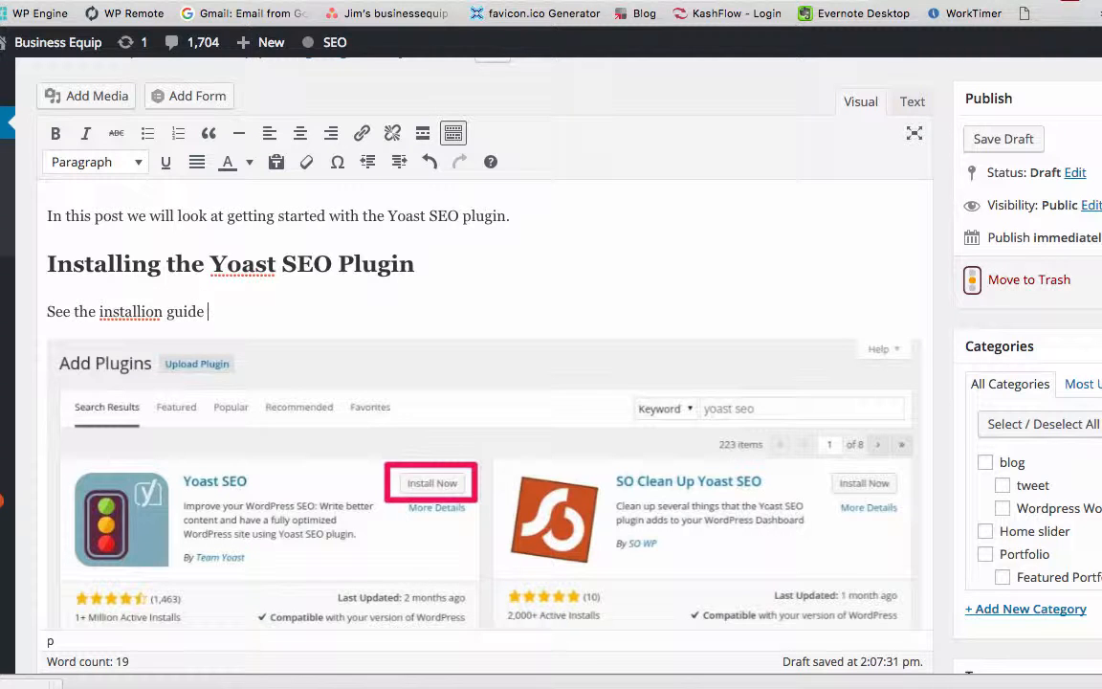
pyautogui.rightClick(146, 311)
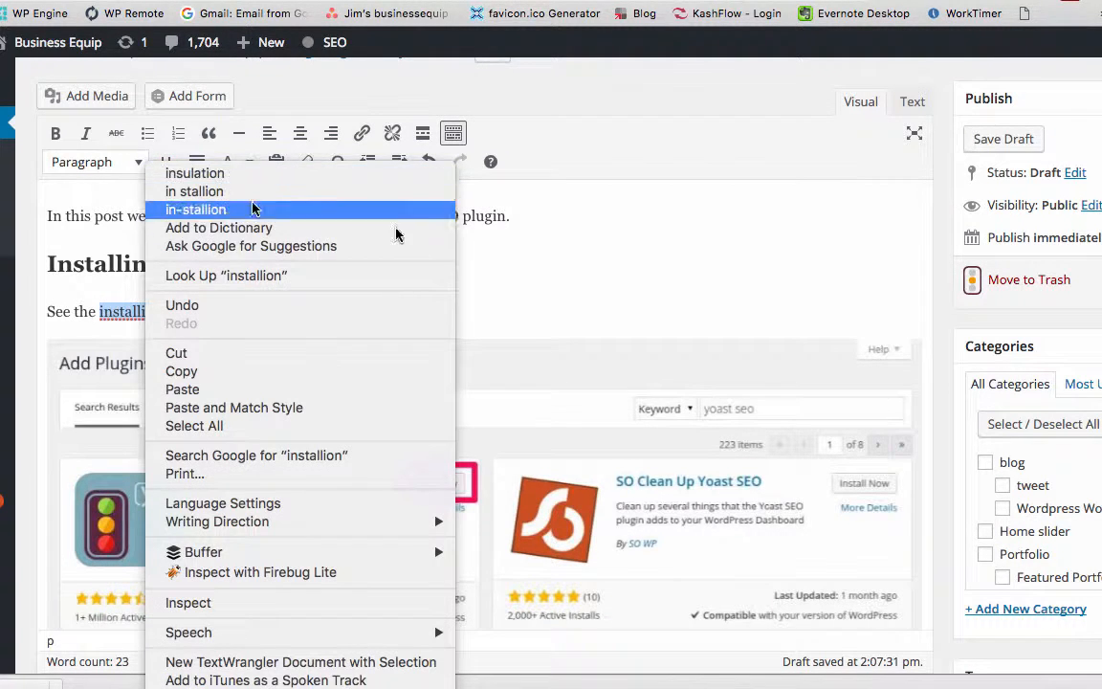
pyautogui.click(487, 275)
pyautogui.click(141, 311)
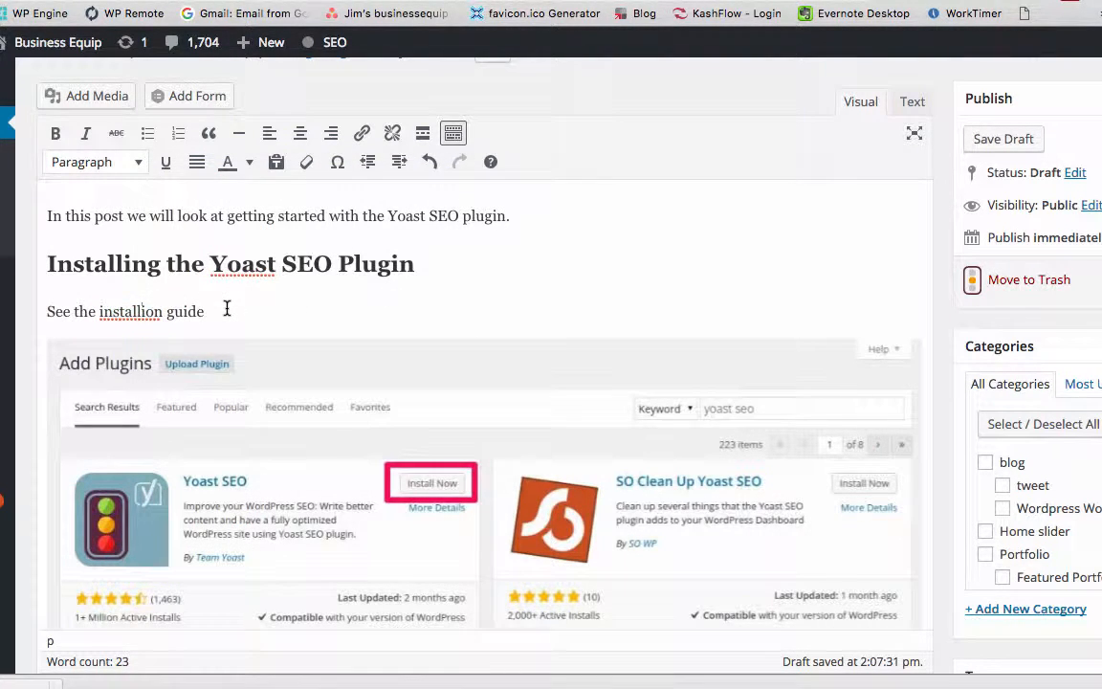
pyautogui.press('BackSpace')
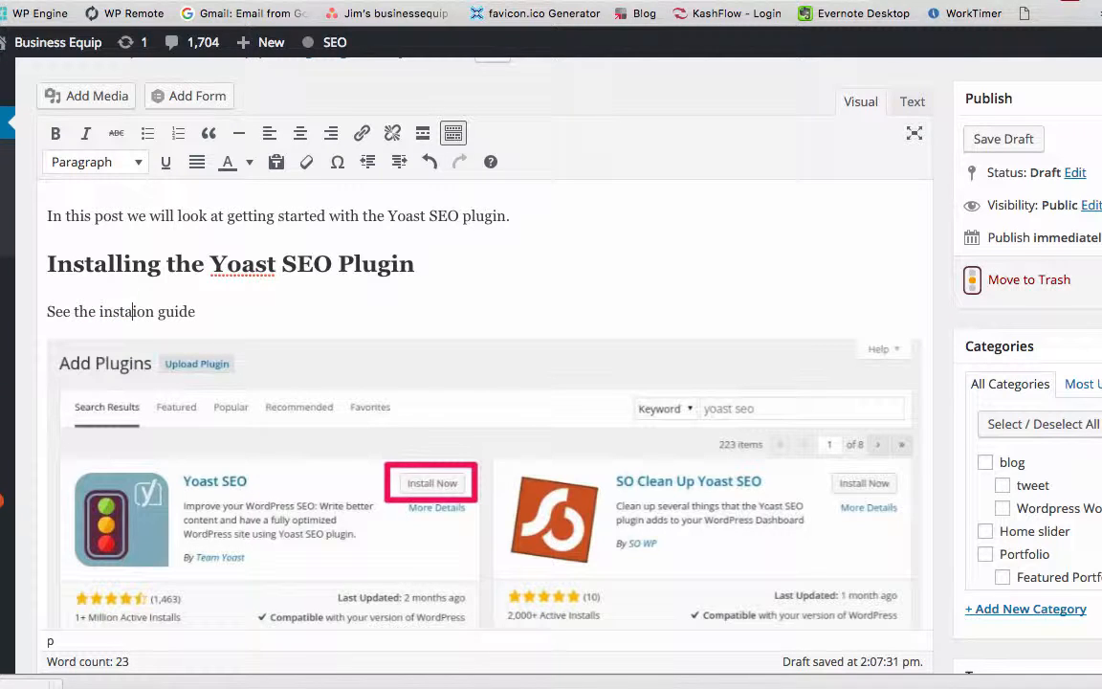
pyautogui.write('llati')
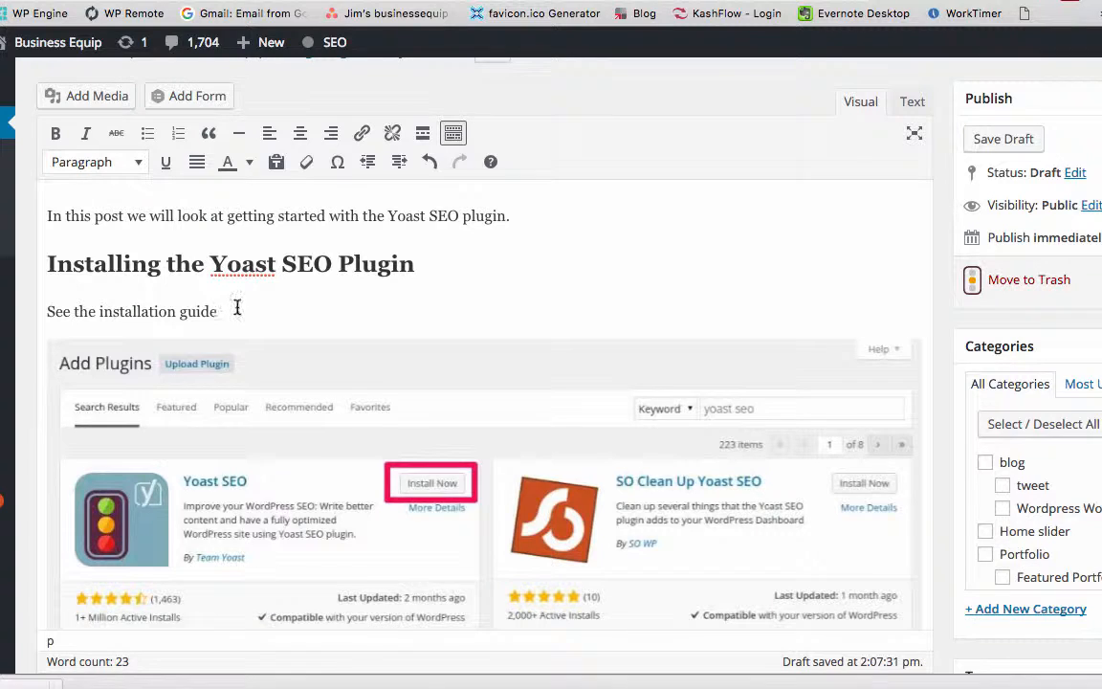
# - Link the words "installation guide" to the Yoast article kb.yoast.com/article/119-installation-guide-for-wordpress-seo, copying the address from its open page
pyautogui.moveTo(221, 309); pyautogui.dragTo(97, 313)
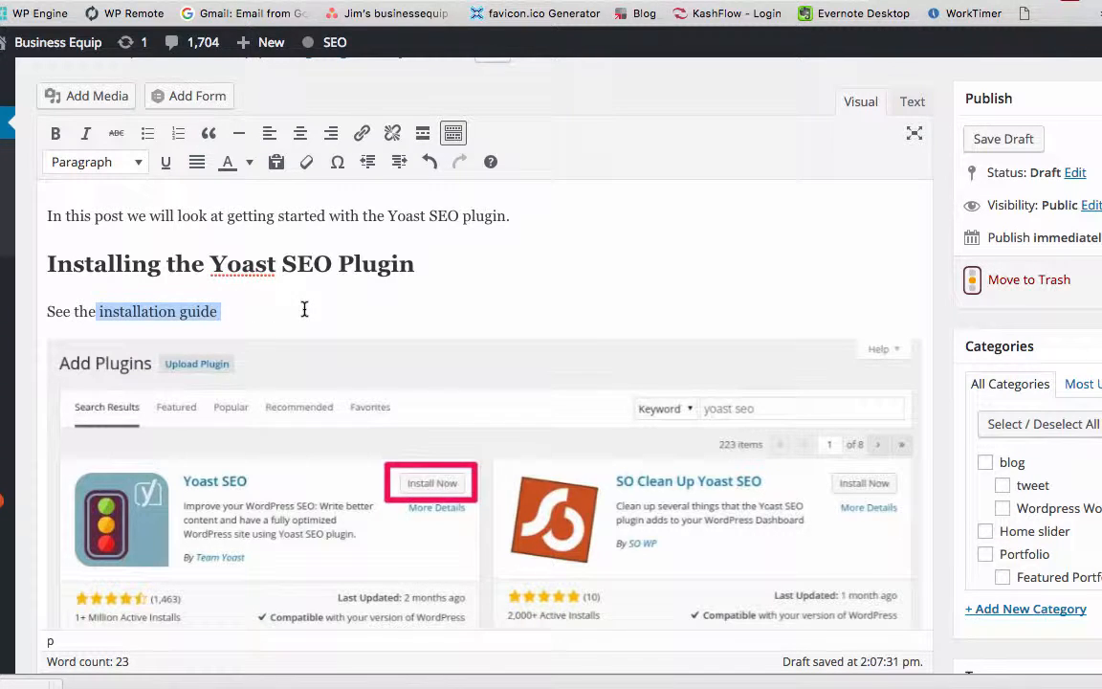
pyautogui.press('Right')
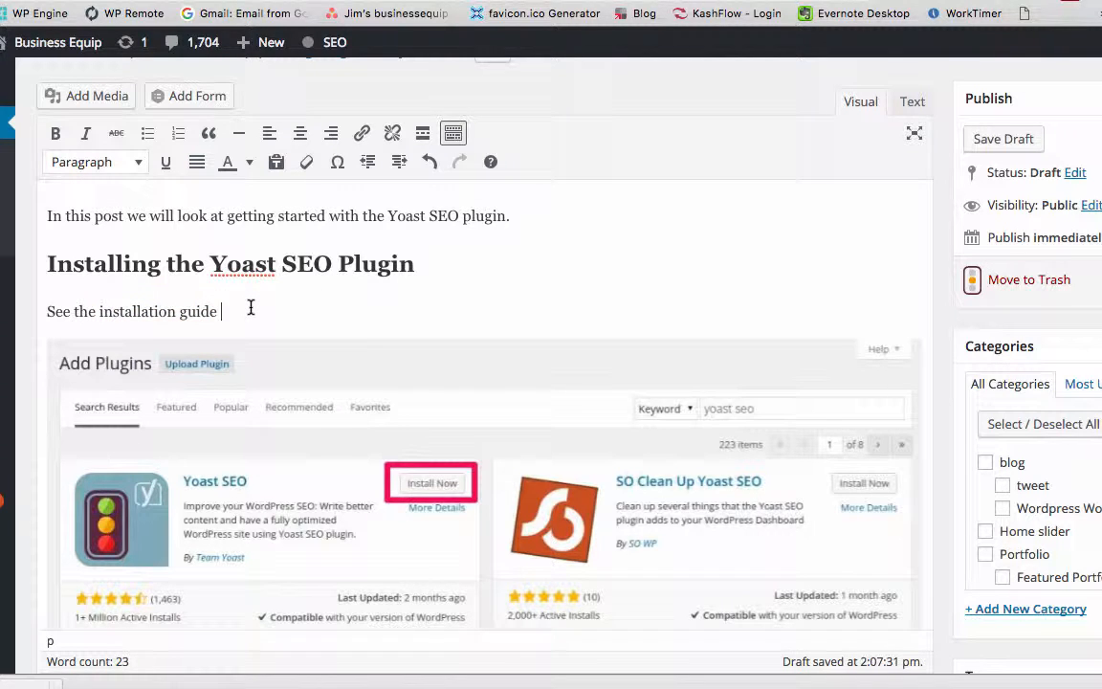
pyautogui.moveTo(218, 310); pyautogui.dragTo(100, 314)
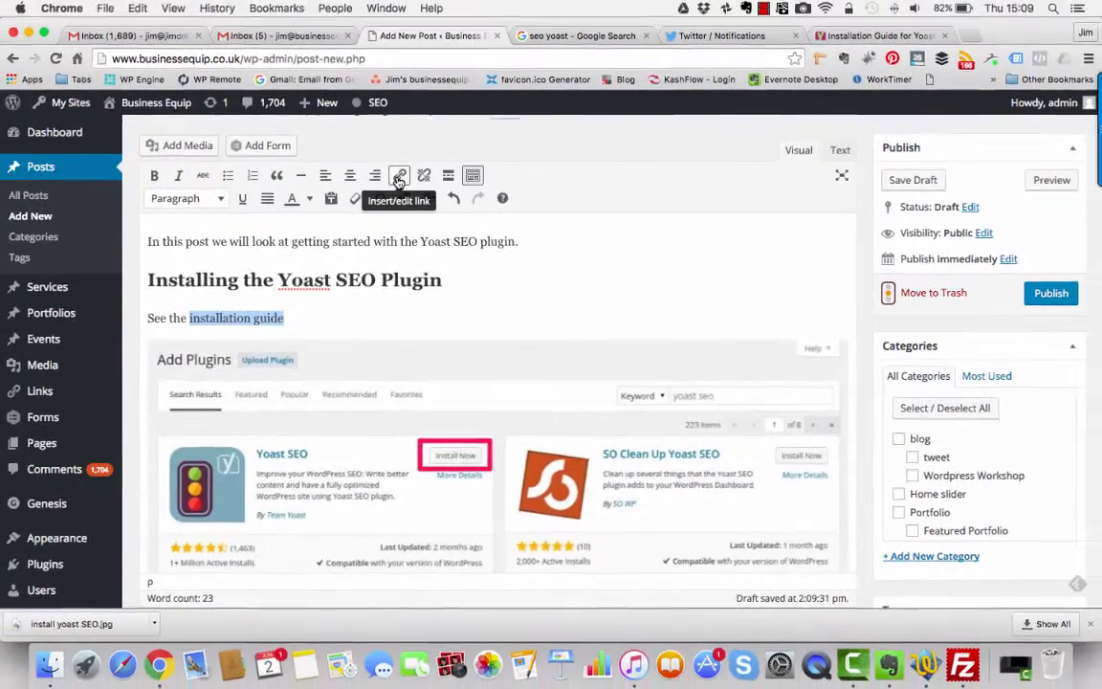
pyautogui.click(882, 37)
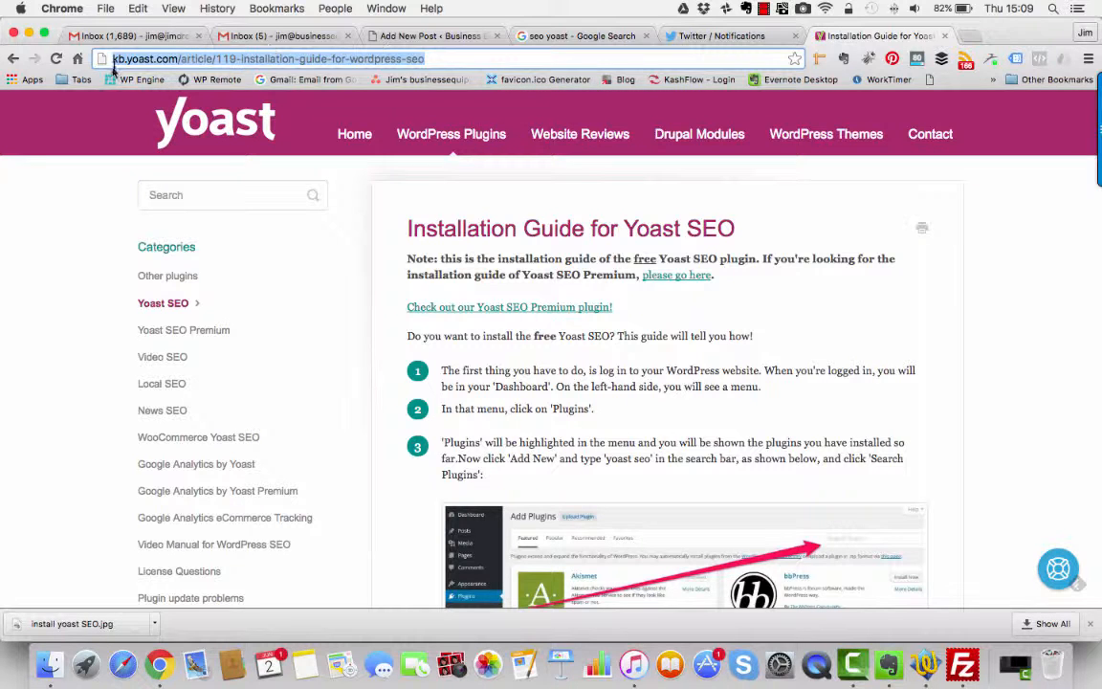
pyautogui.click(438, 36)
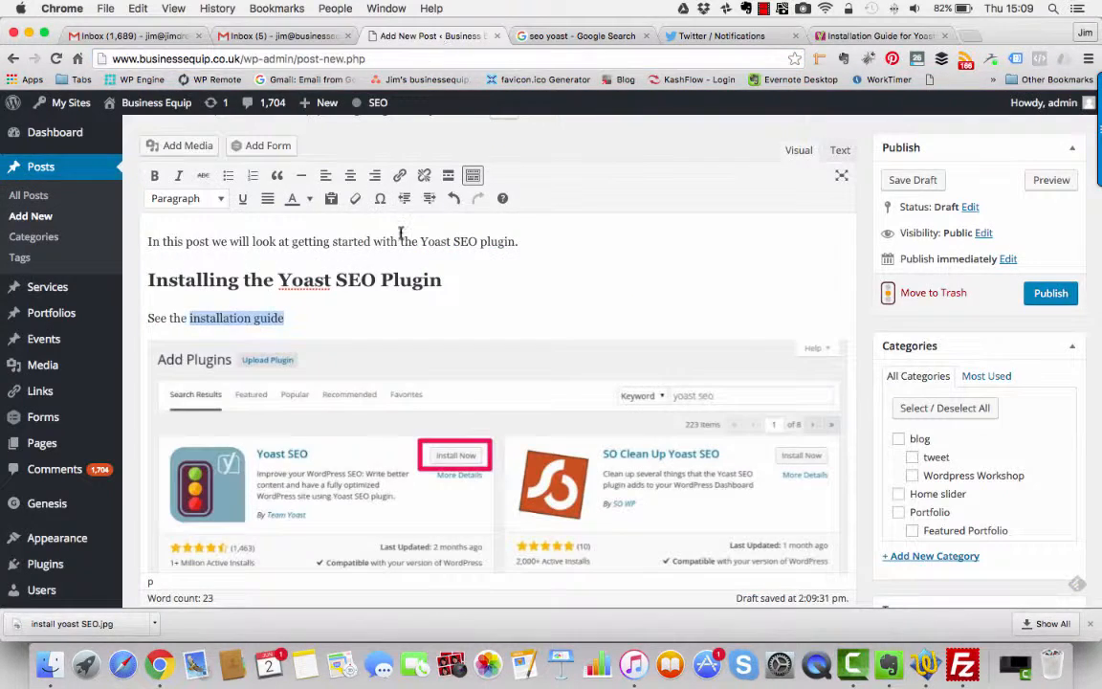
pyautogui.click(398, 177)
pyautogui.press('super+v')
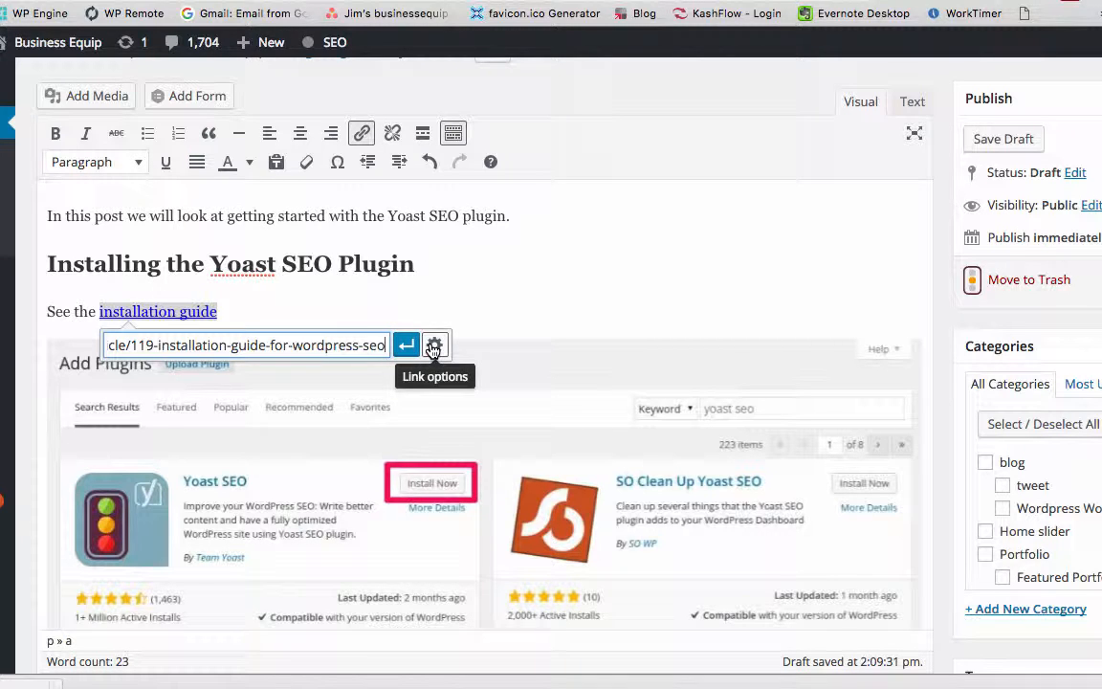
# - Set the "installation guide" link to open in a new tab and update it
pyautogui.click(434, 346)
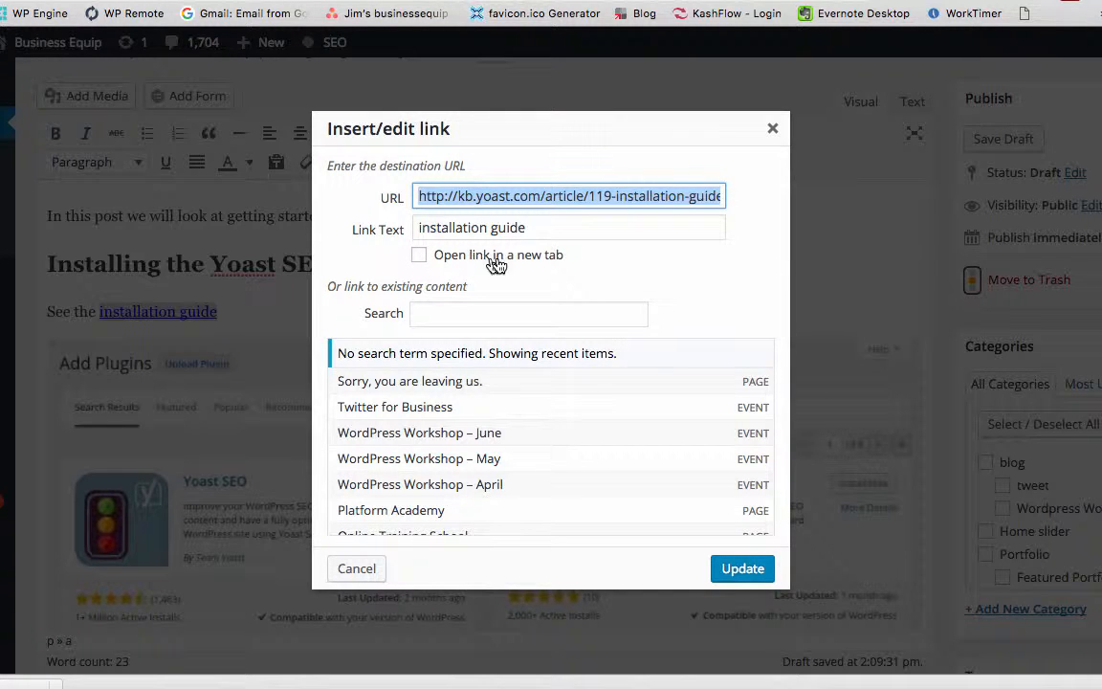
pyautogui.click(418, 254)
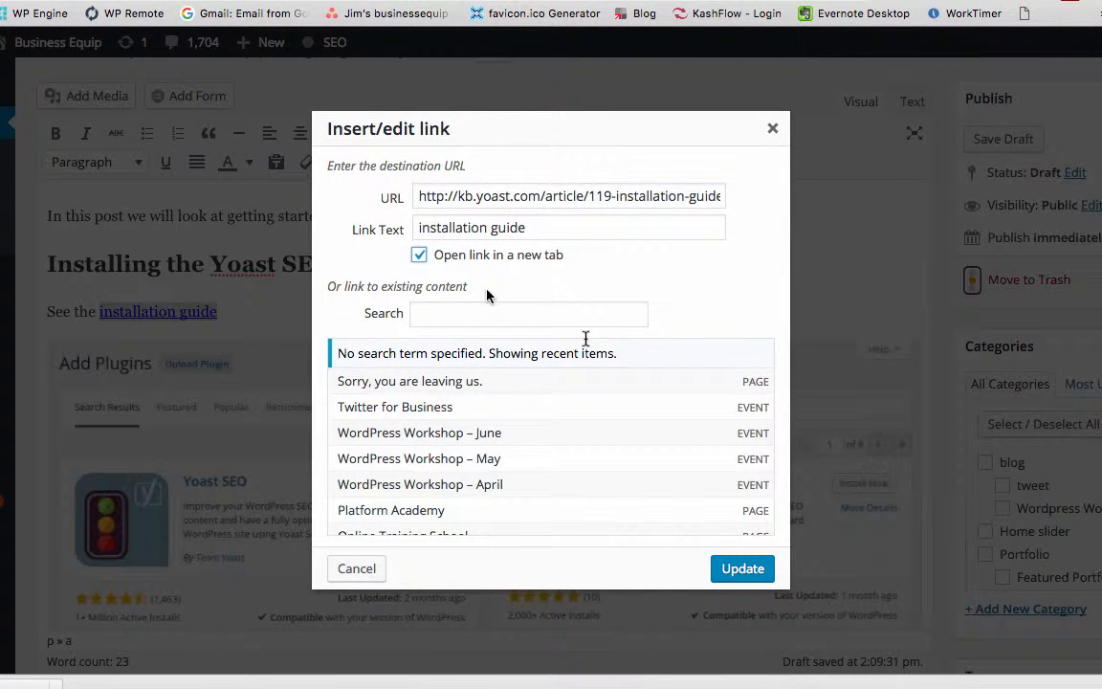
pyautogui.click(745, 572)
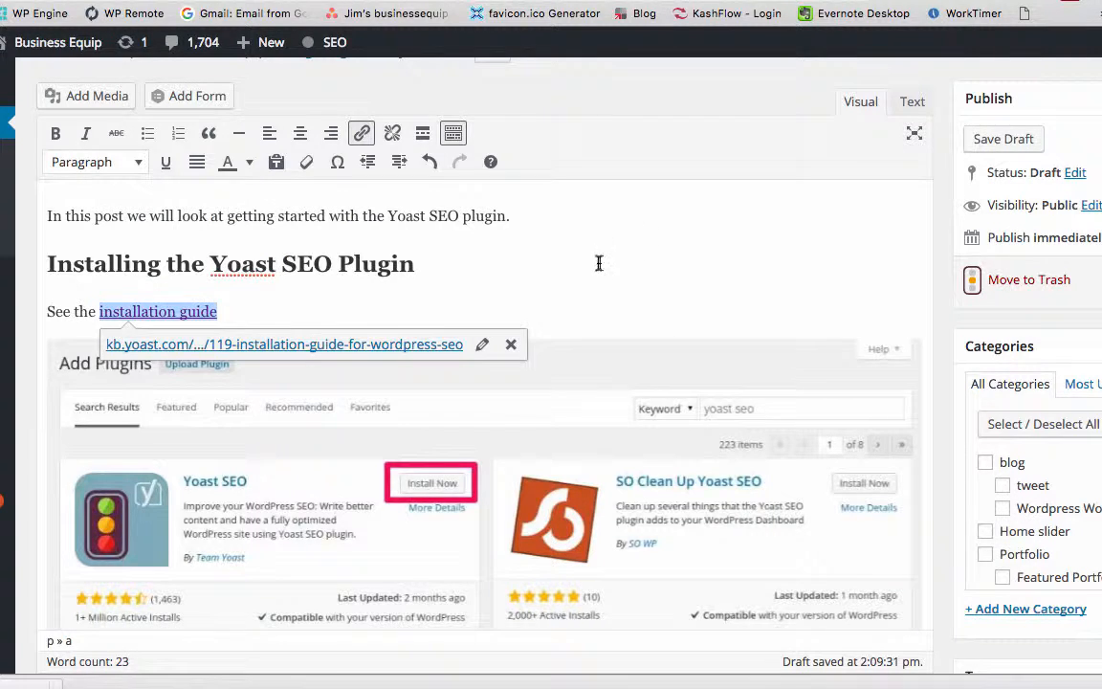
pyautogui.click(580, 295)
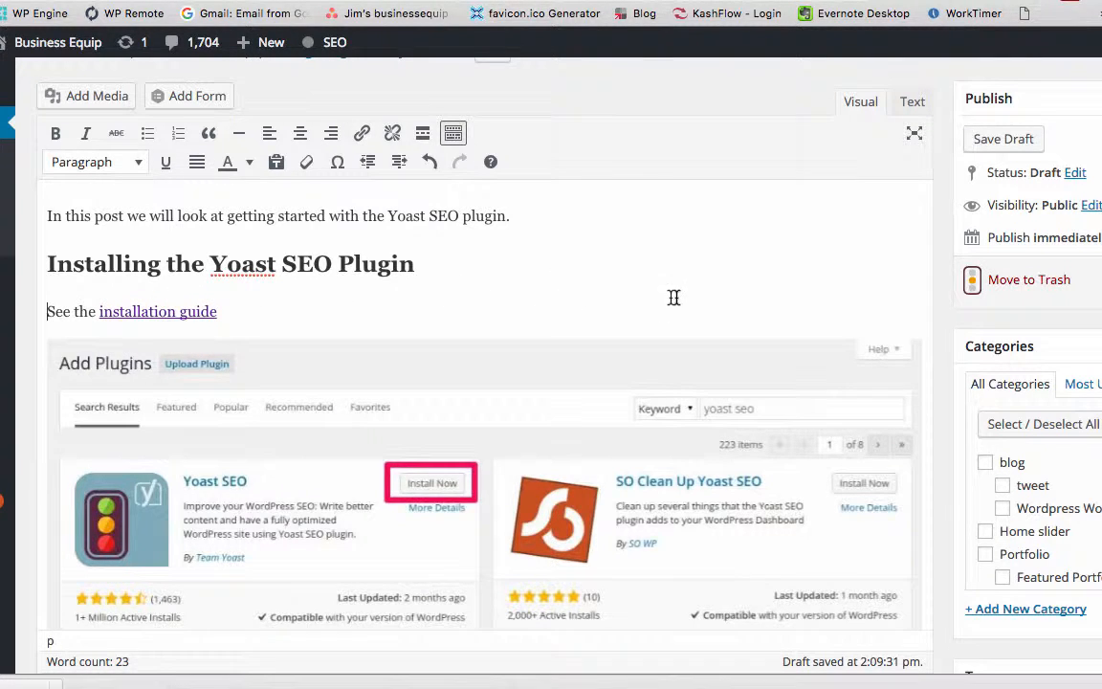
# - Examine the updated content analysis for the outbound link result and any remaining problems
pyautogui.scroll(-8, 675, 301)
pyautogui.scroll(-7, 685, 301)
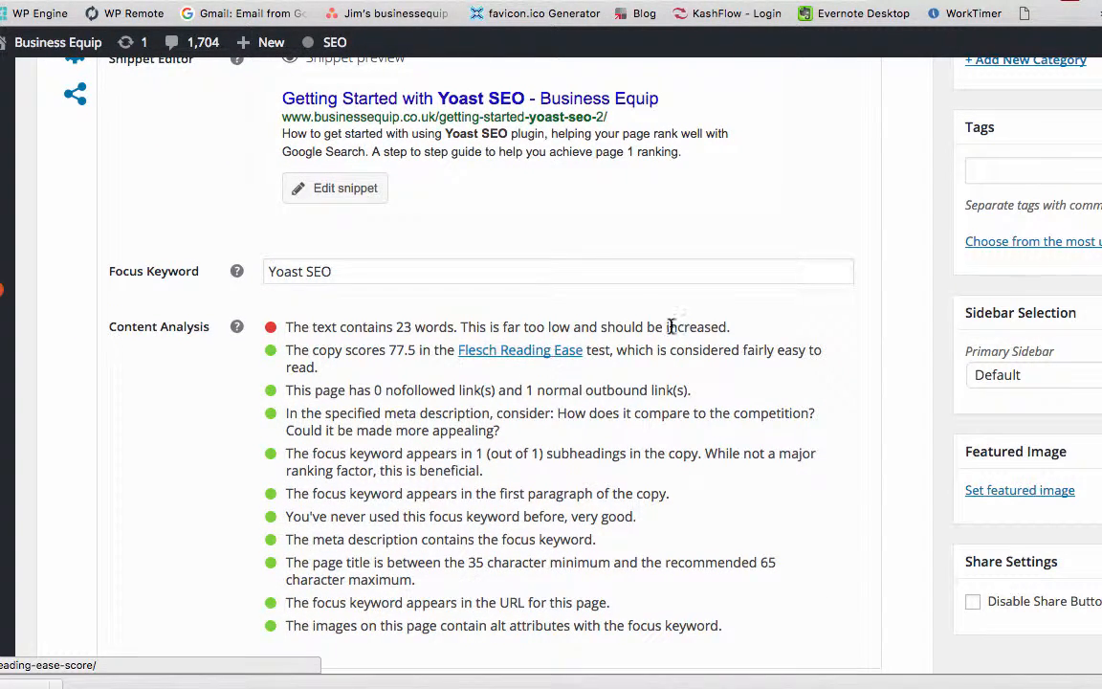
pyautogui.scroll(-2, 535, 412)
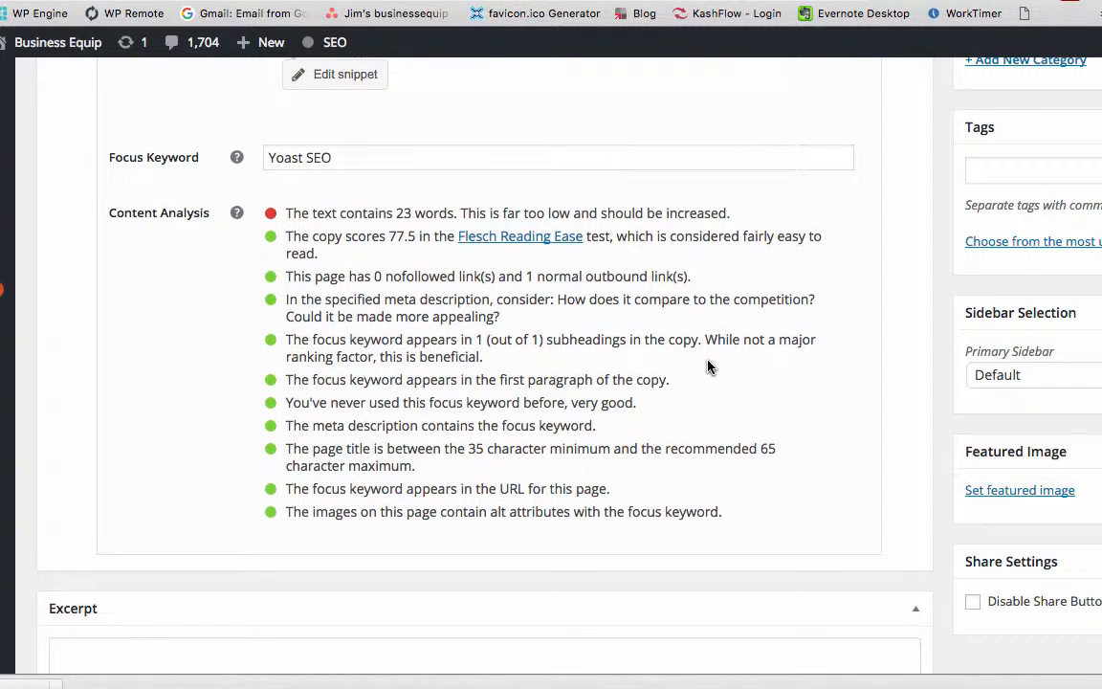
pyautogui.scroll(-2, 708, 359)
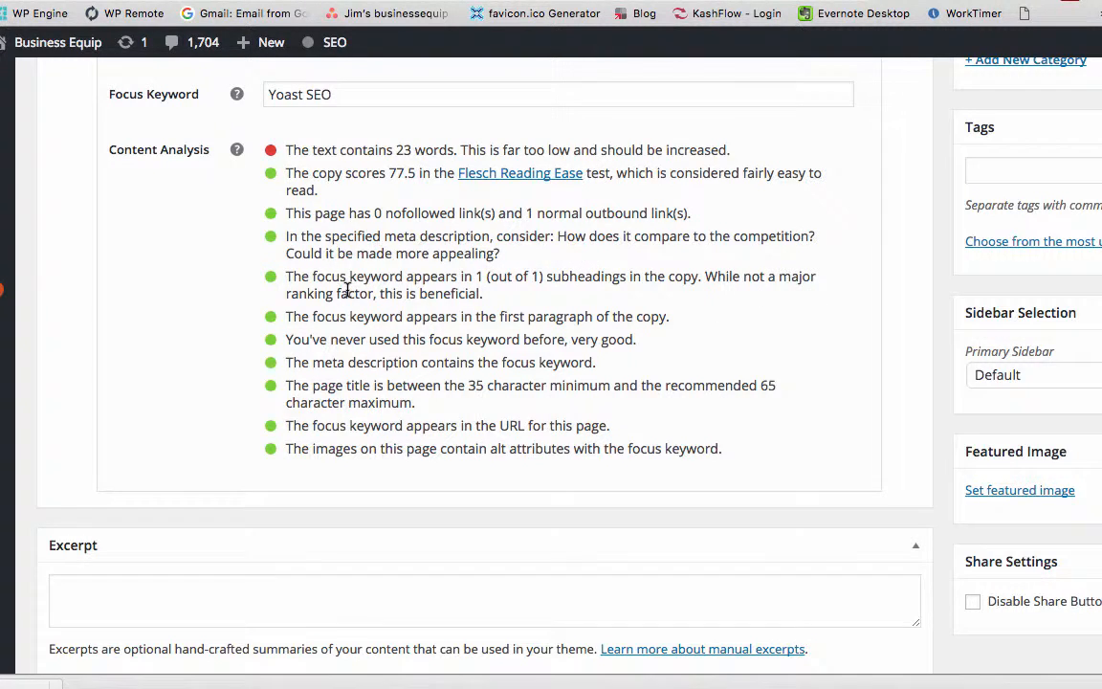
# - Add the Heading 2 subheading "Writing a post using the Yoast SEO Plugin" below the image
pyautogui.scroll(15, 347, 290)
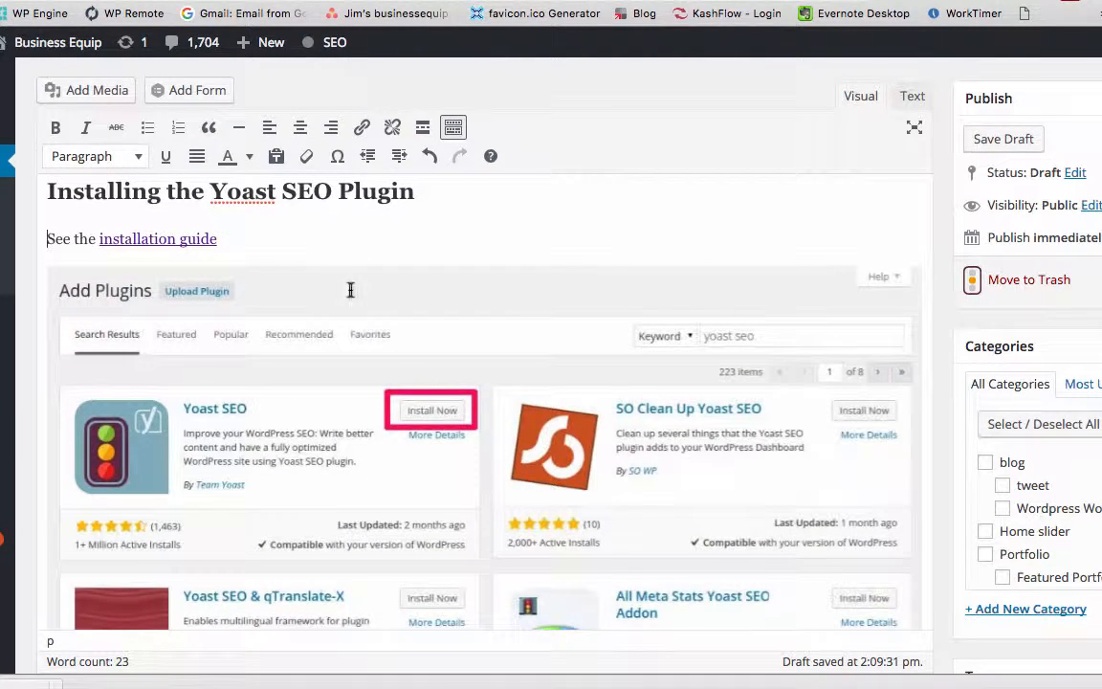
pyautogui.scroll(1, 350, 290)
pyautogui.scroll(-3, 350, 290)
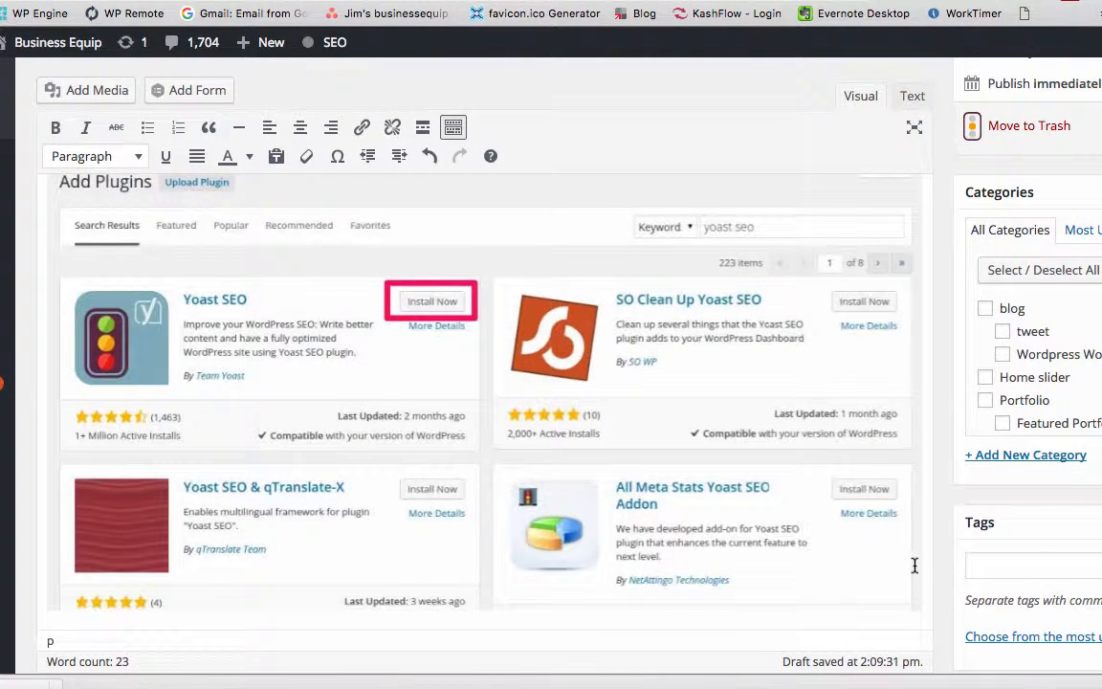
pyautogui.scroll(-3, 928, 565)
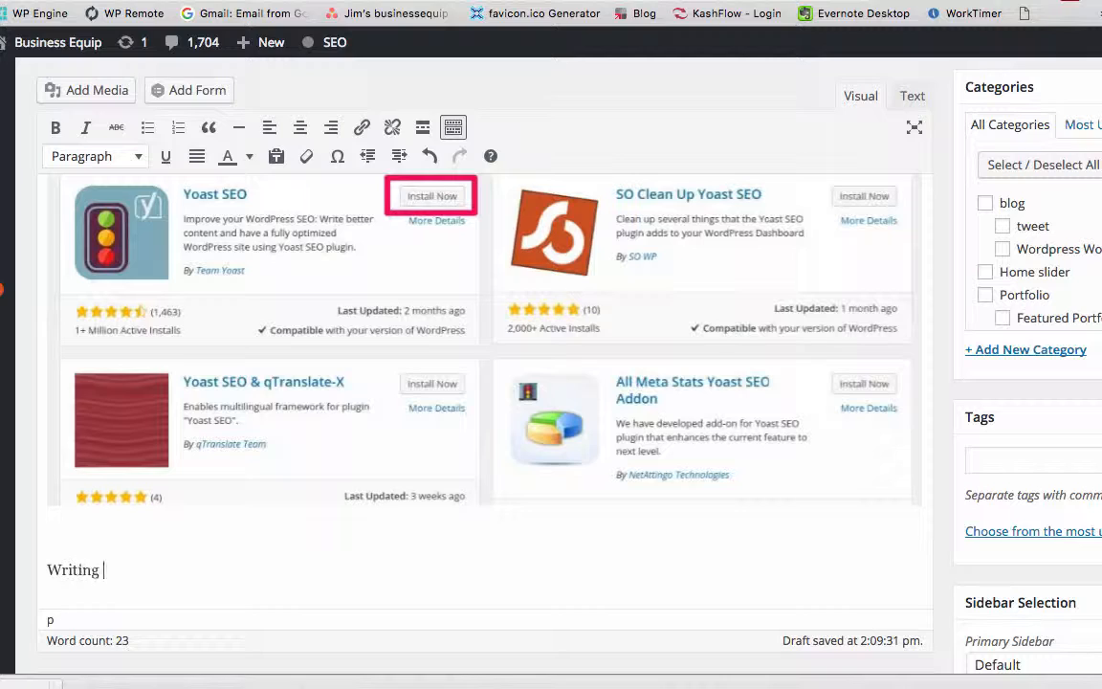
pyautogui.write('post using the Yo')
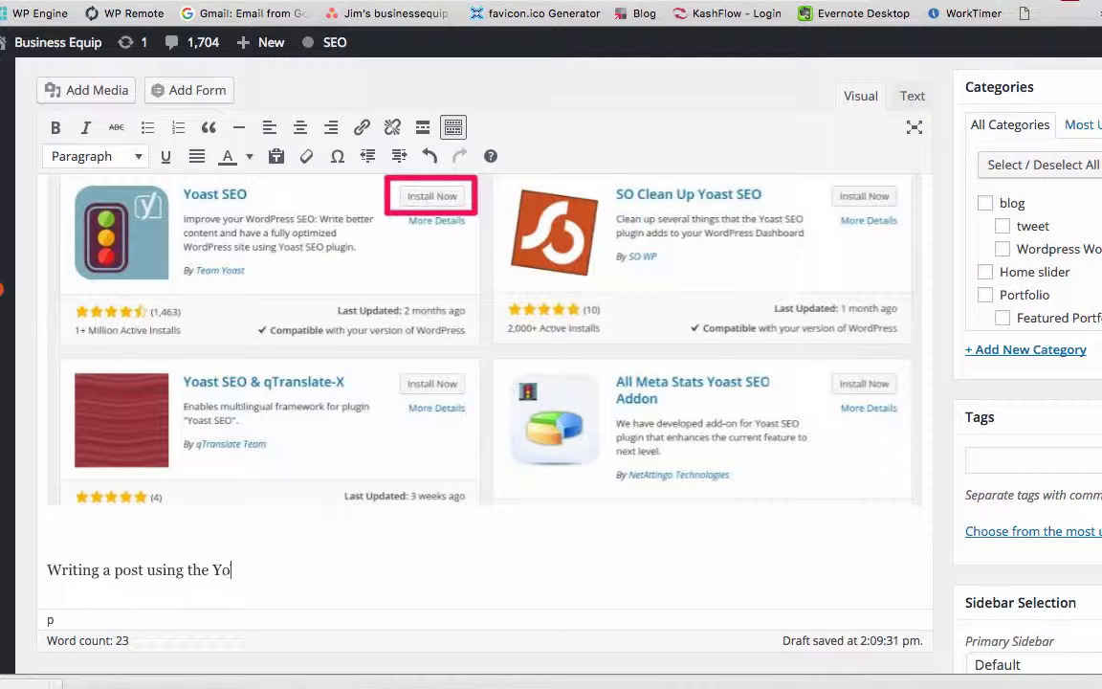
pyautogui.write('ast SEO Plugin')
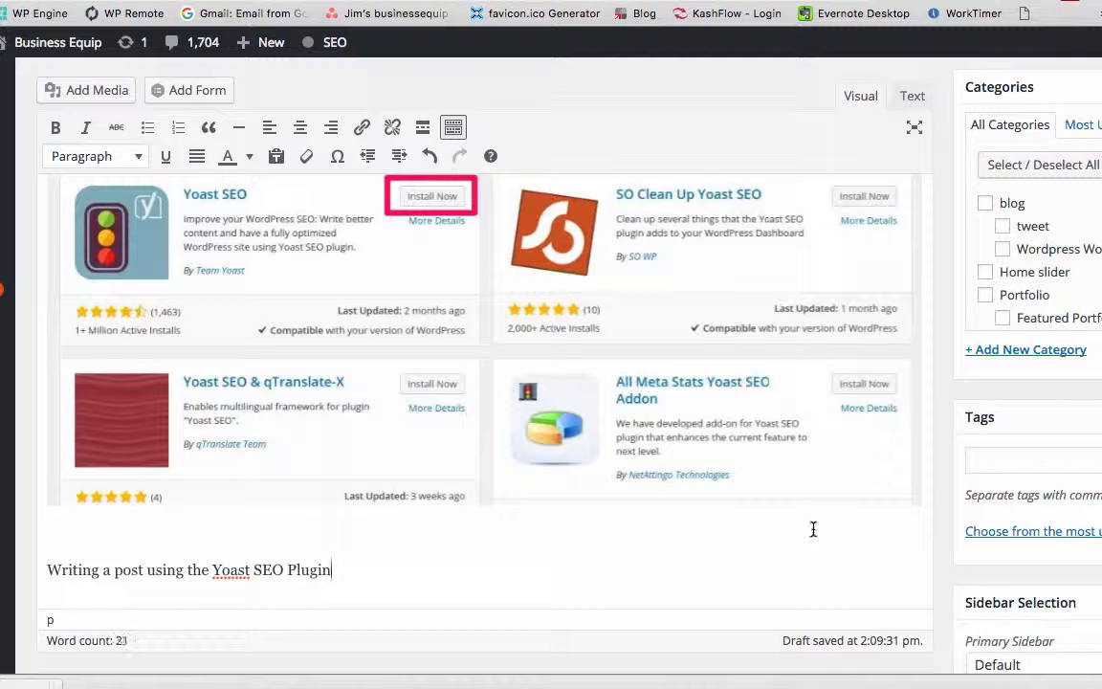
pyautogui.press('shift+super+Left')
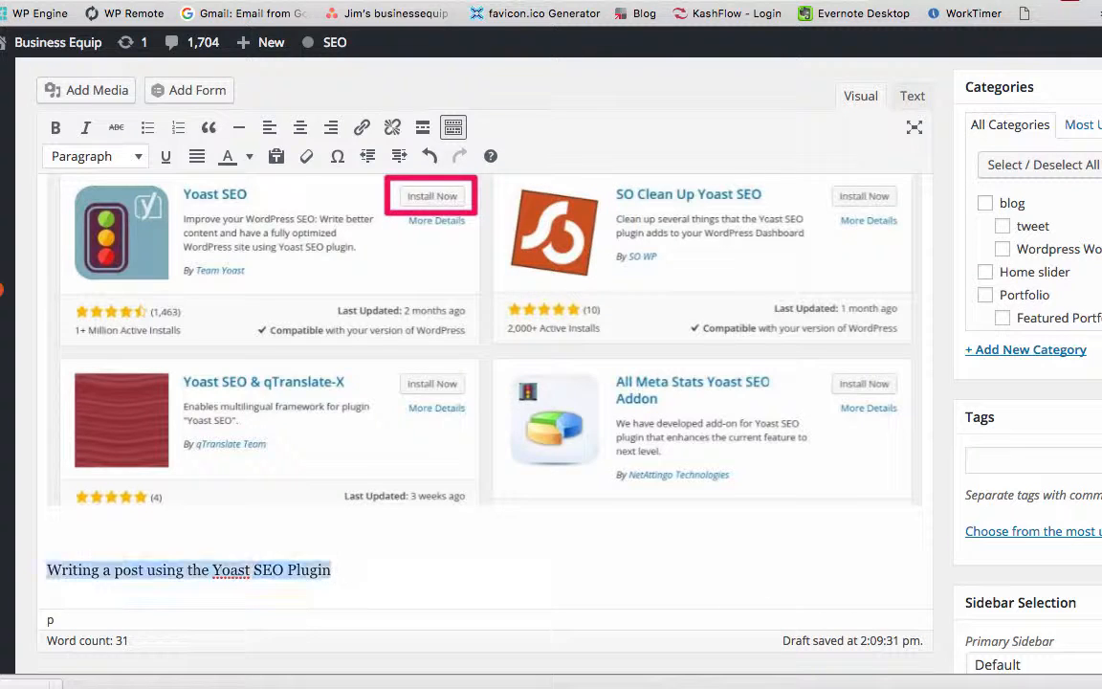
pyautogui.click(97, 155)
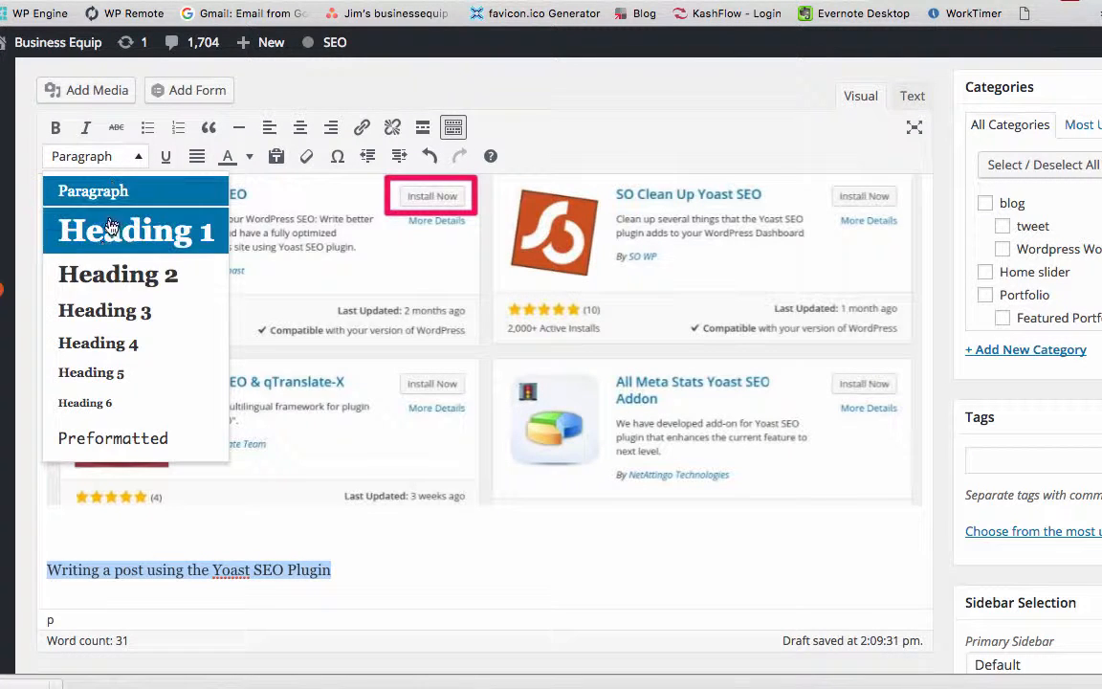
pyautogui.click(101, 274)
# - Review the content analysis for the subheading and word count results after adding the second subheading
pyautogui.scroll(-8, 646, 582)
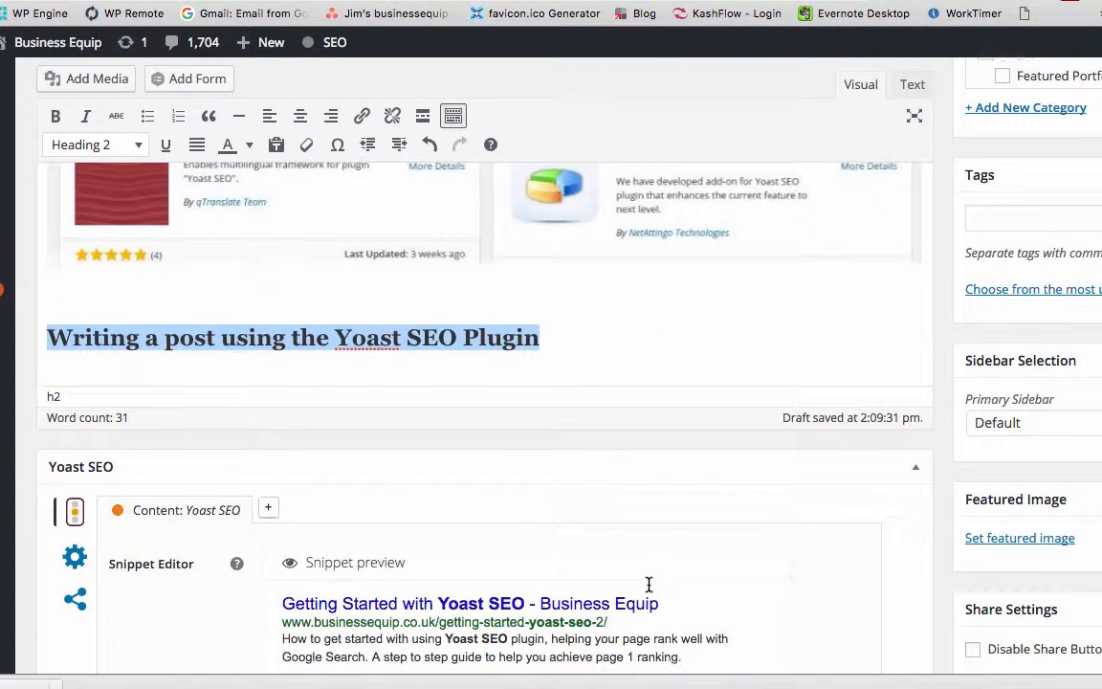
pyautogui.scroll(-5, 651, 574)
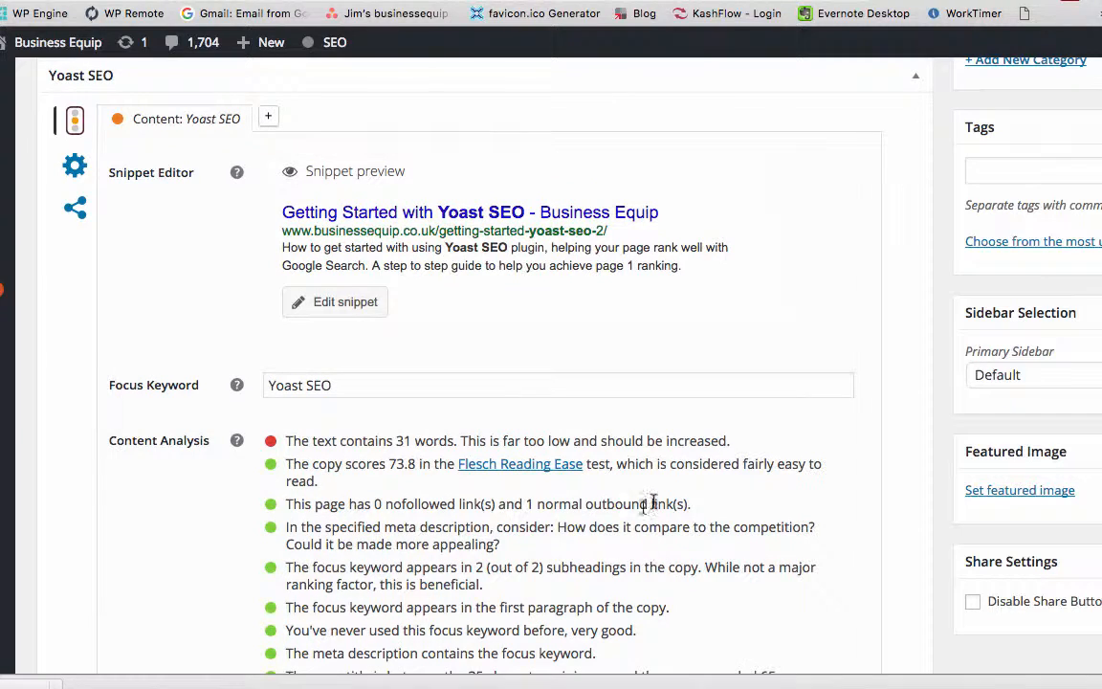
pyautogui.scroll(-2, 650, 502)
pyautogui.scroll(-1, 655, 498)
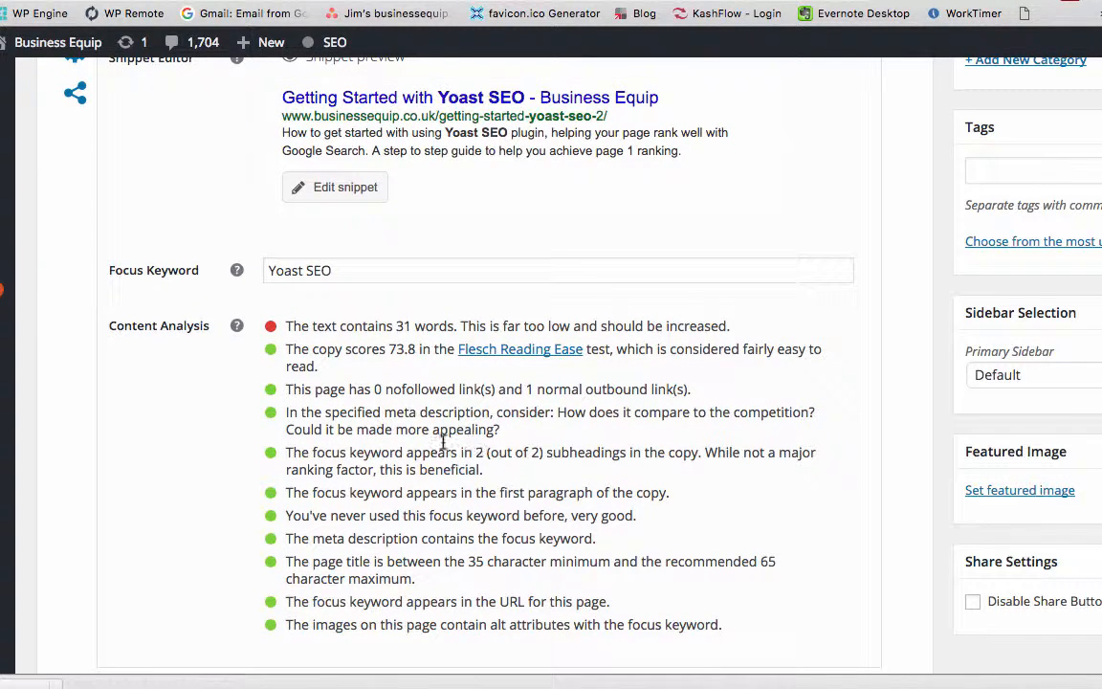
pyautogui.scroll(-1, 445, 444)
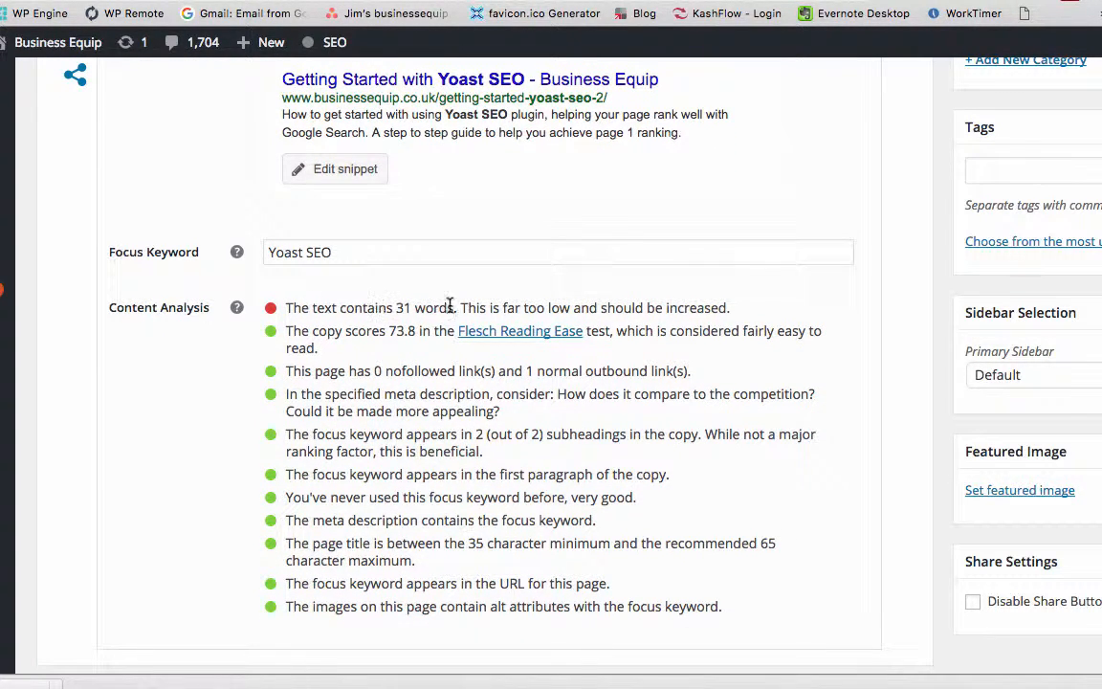
pyautogui.scroll(-3, 631, 355)
pyautogui.scroll(15, 629, 357)
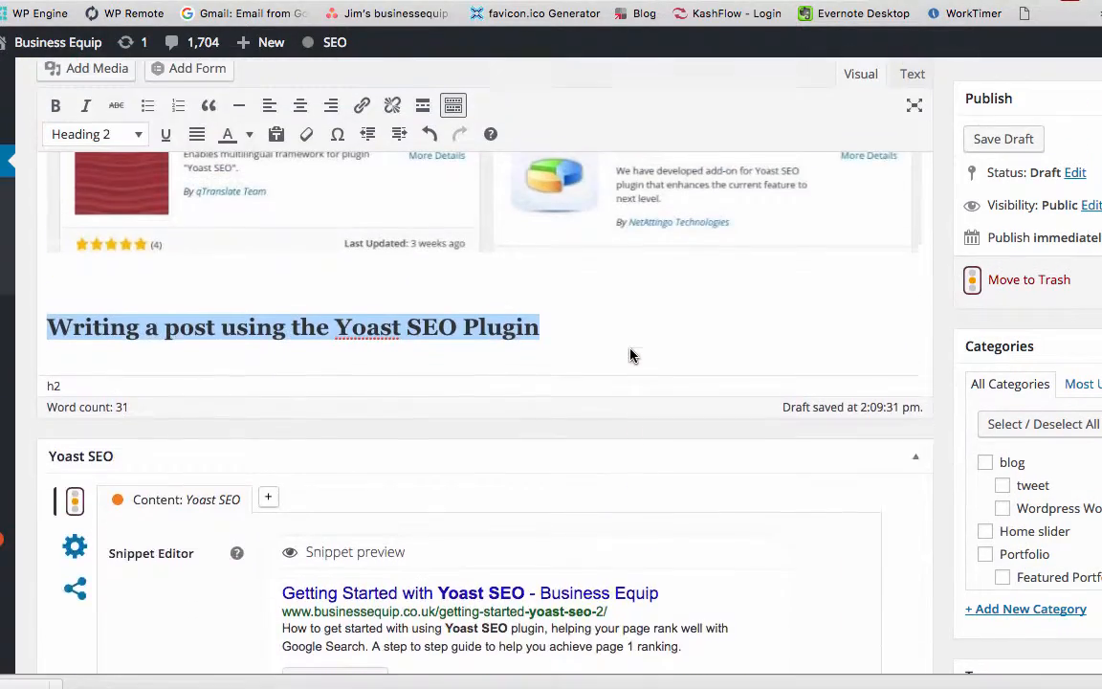
# - Copy the text of steps 1 to 3 from Yoast's installation guide and paste it below the "See the installation guide" line
pyautogui.scroll(3, 630, 346)
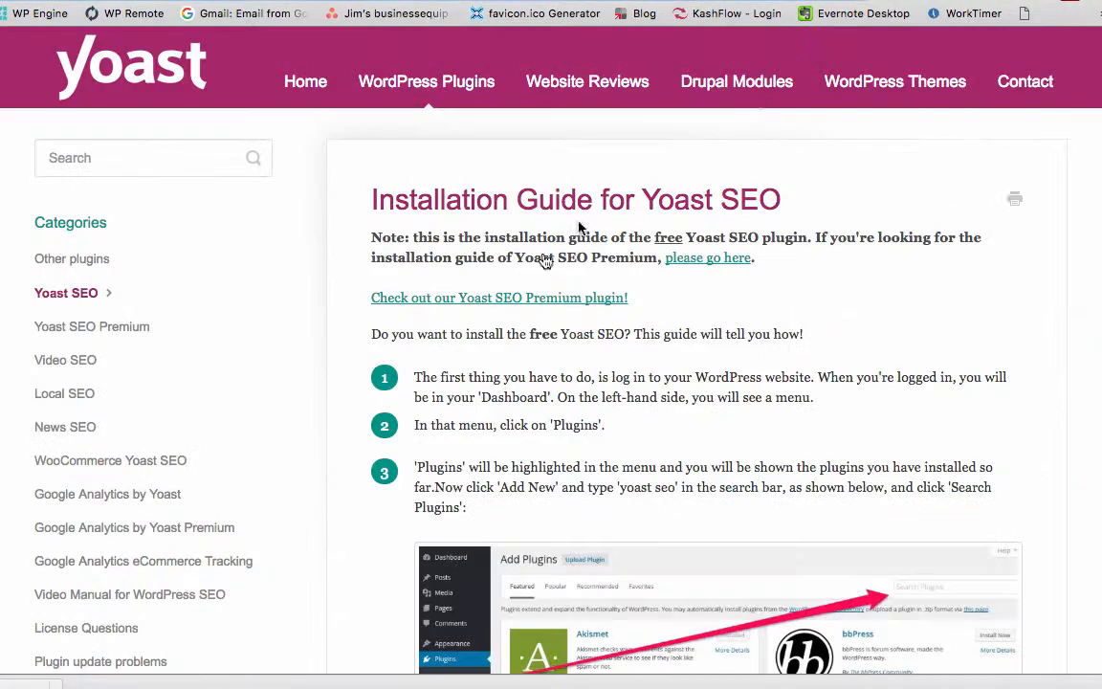
pyautogui.scroll(-15, 873, 342)
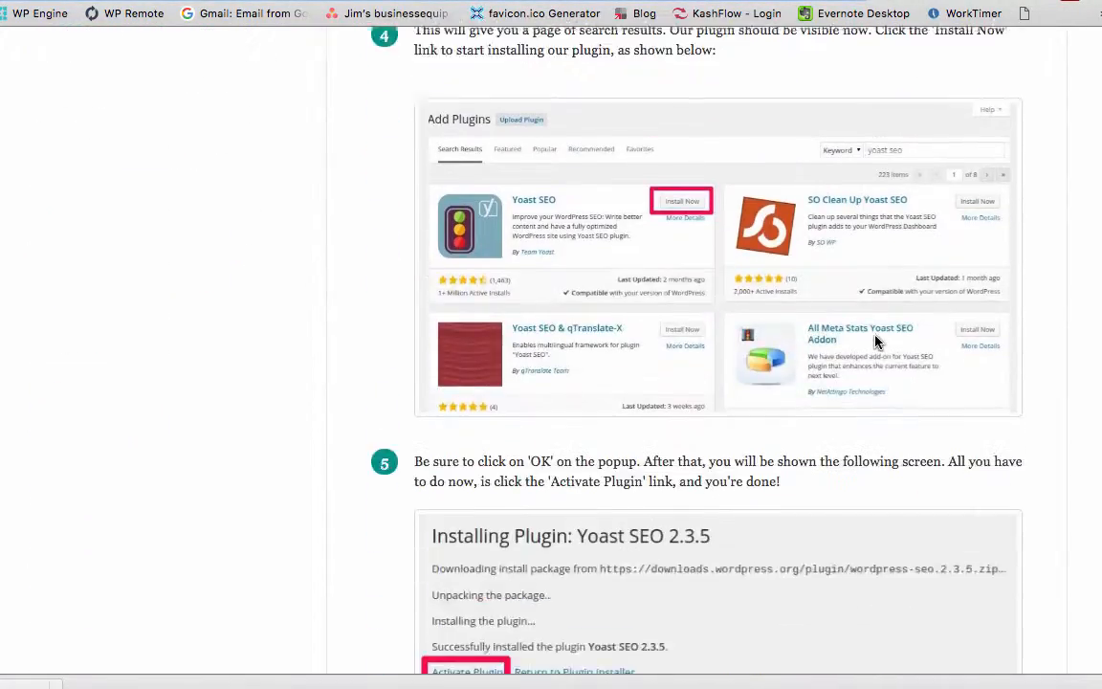
pyautogui.scroll(-8, 875, 341)
pyautogui.scroll(15, 875, 342)
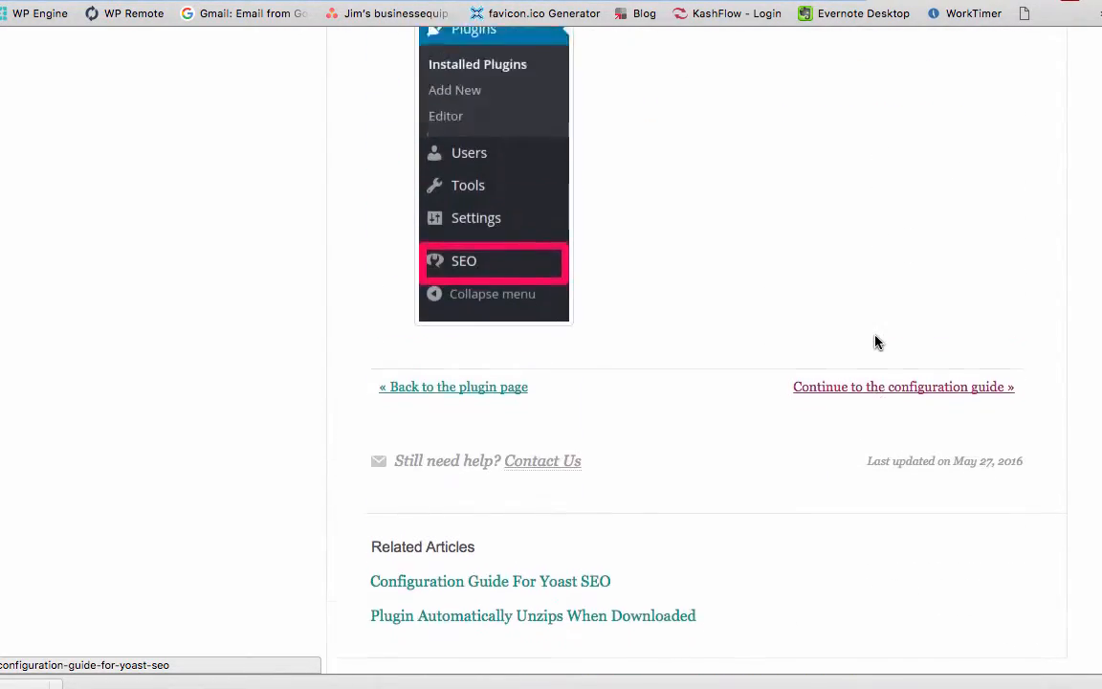
pyautogui.scroll(5, 875, 341)
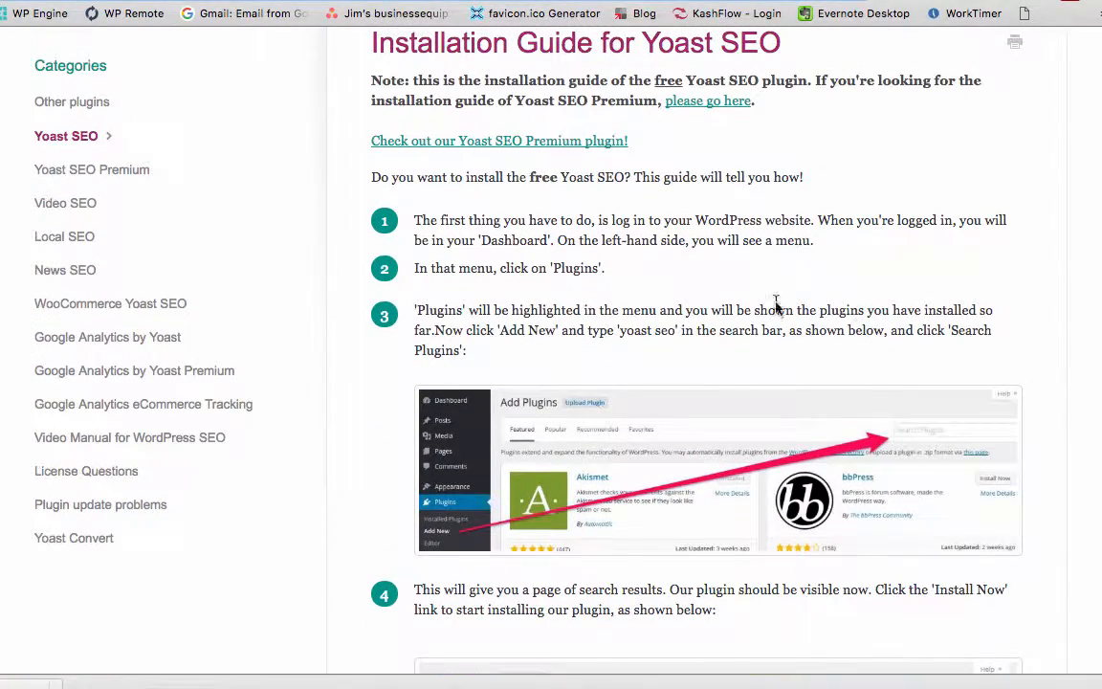
pyautogui.moveTo(484, 349); pyautogui.dragTo(409, 218)
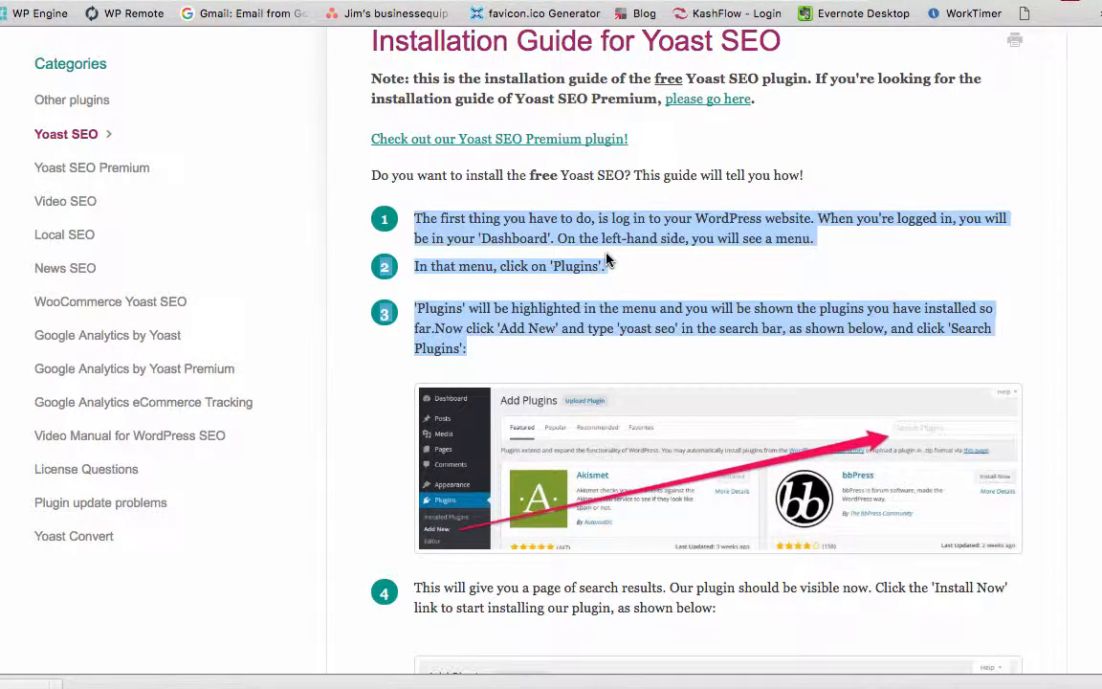
pyautogui.hotkey('ctrl', 'Tab')
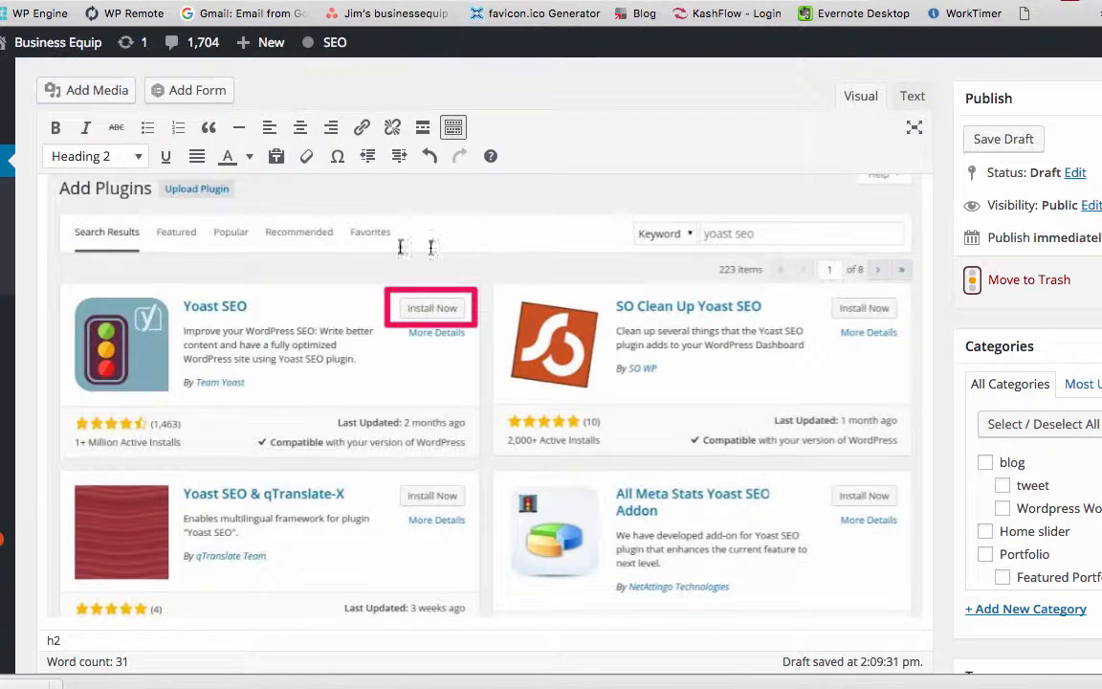
pyautogui.scroll(3, 583, 298)
pyautogui.click(344, 294)
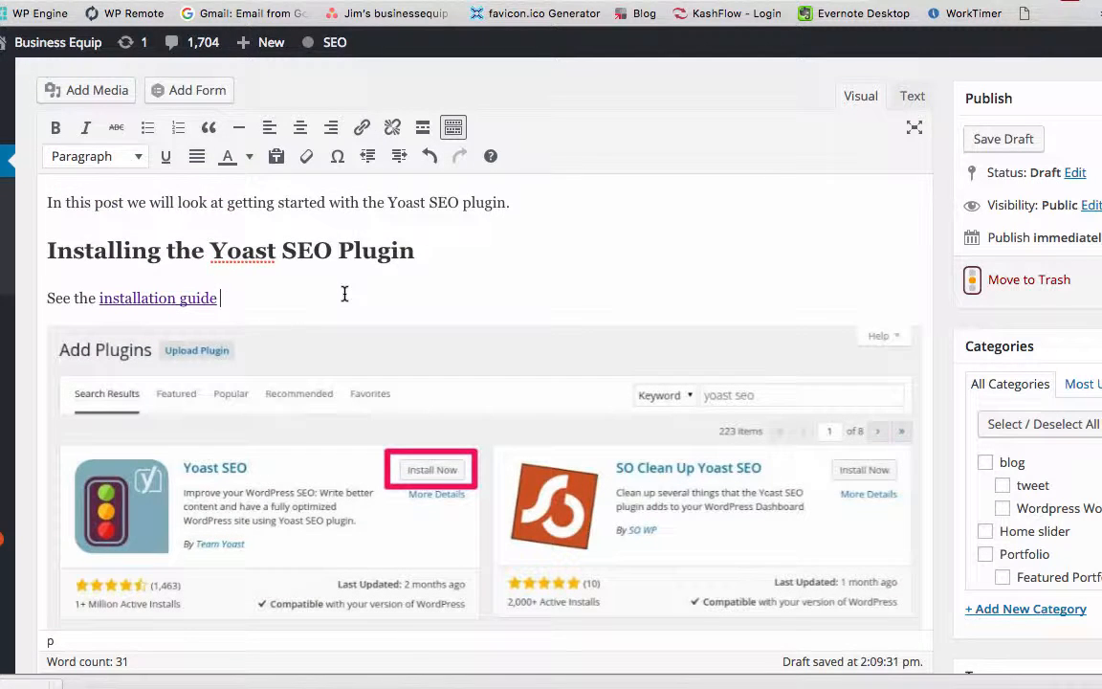
pyautogui.press('Return')
pyautogui.write("The first thing you have to do, is log in to your WordPress website. When you're logged in, you will be in your 'Dashboard'. On the left-hand side, you will see a menu.2In that menu, click on 'Plugins'.3 'Plugins' will be highlighted in the menu and you will be shown the plugins you have installed so far.Now click 'Add New' and type 'yoast seo' in the search bar, as shown below, and click 'Search Plugins':")
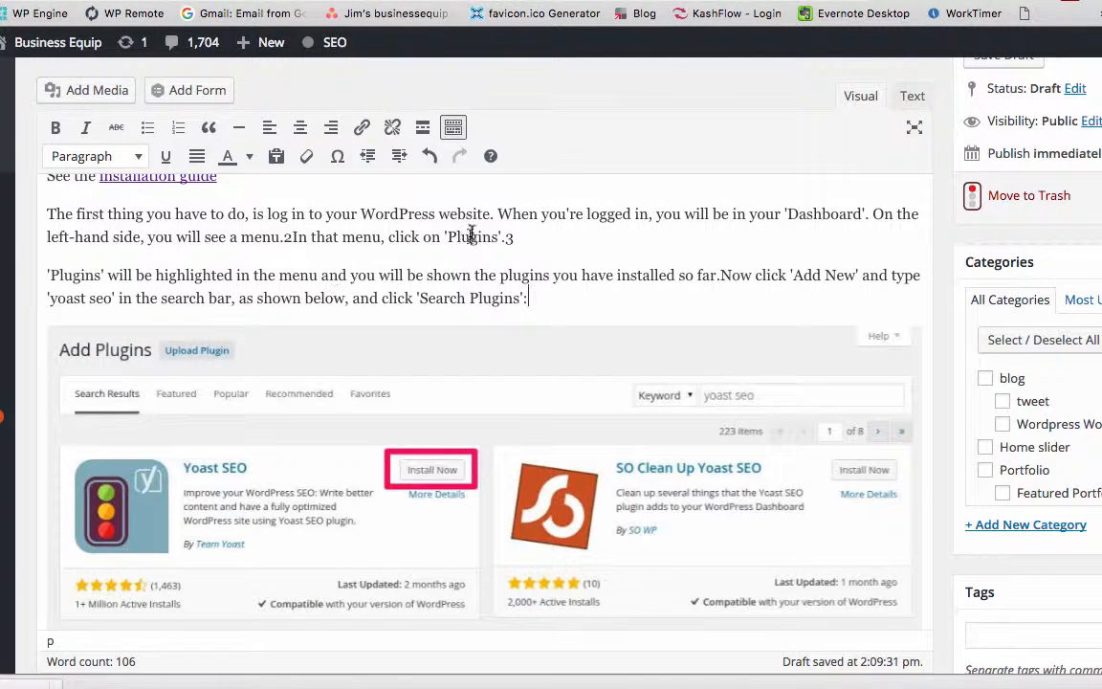
# - Examine the content analysis for keyword density and text length, and check where the focus keyword occurs in the post
pyautogui.scroll(2, 581, 248)
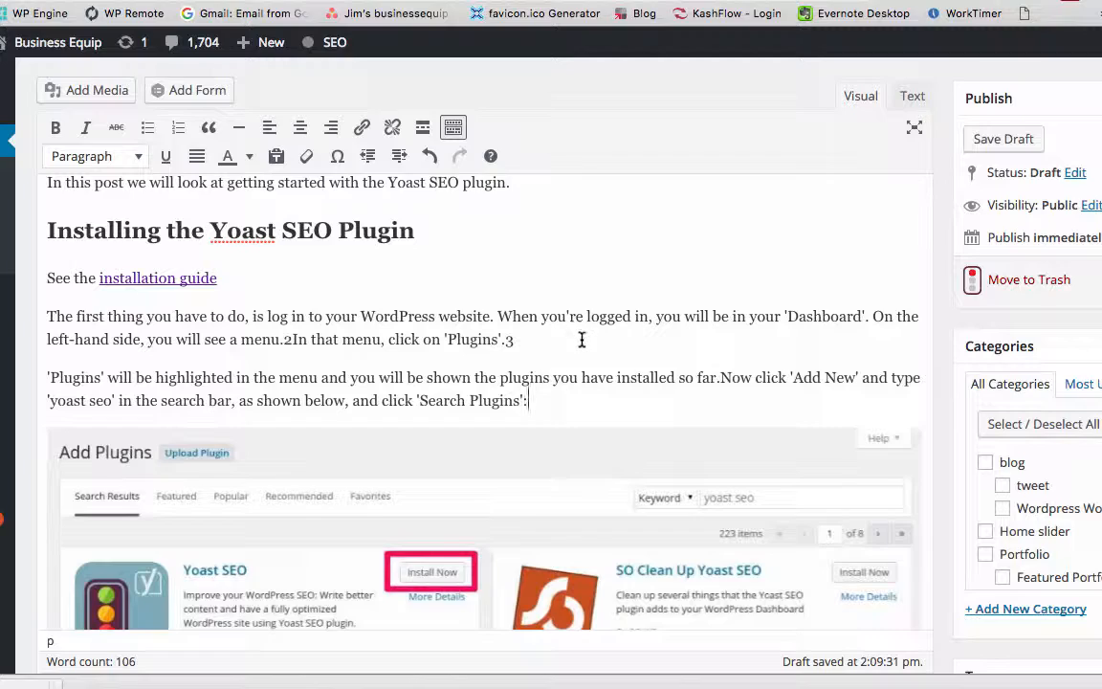
pyautogui.scroll(-5, 580, 339)
pyautogui.scroll(-10, 581, 339)
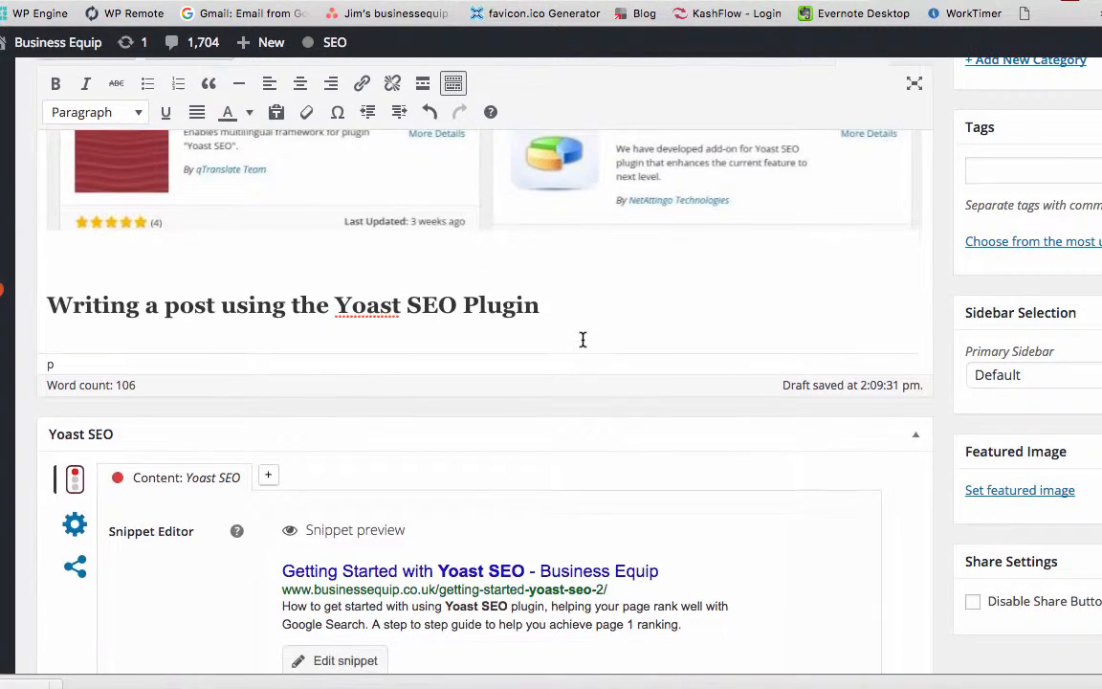
pyautogui.scroll(-2, 587, 342)
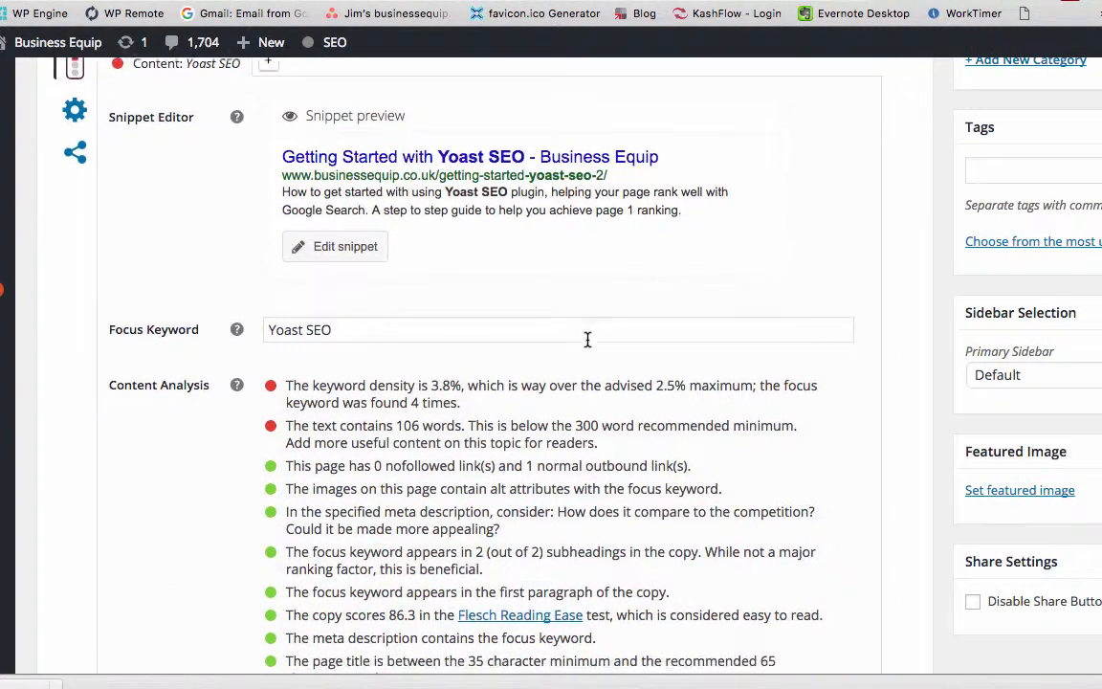
pyautogui.scroll(-1, 587, 340)
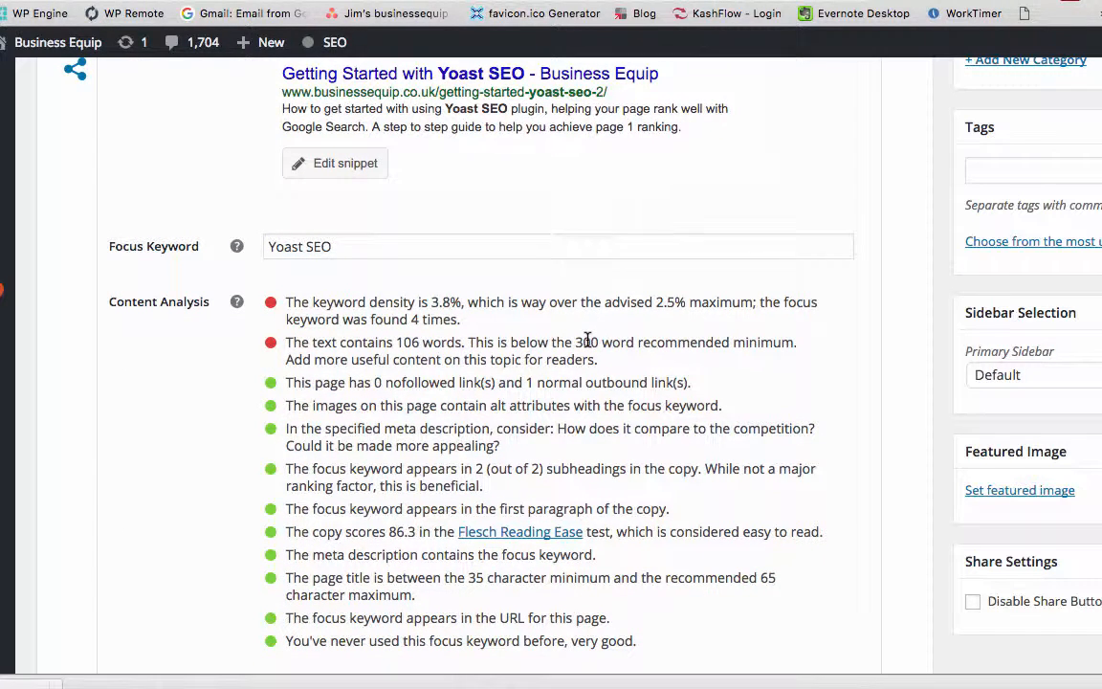
pyautogui.scroll(-1, 587, 340)
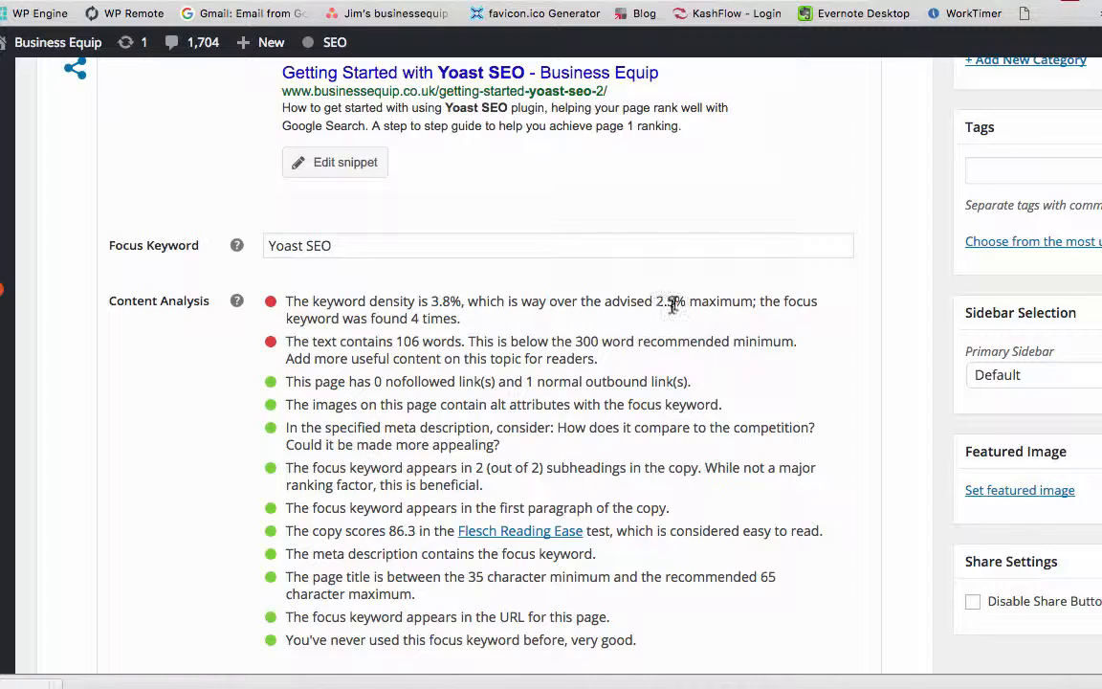
pyautogui.scroll(10, 669, 306)
pyautogui.scroll(6, 668, 307)
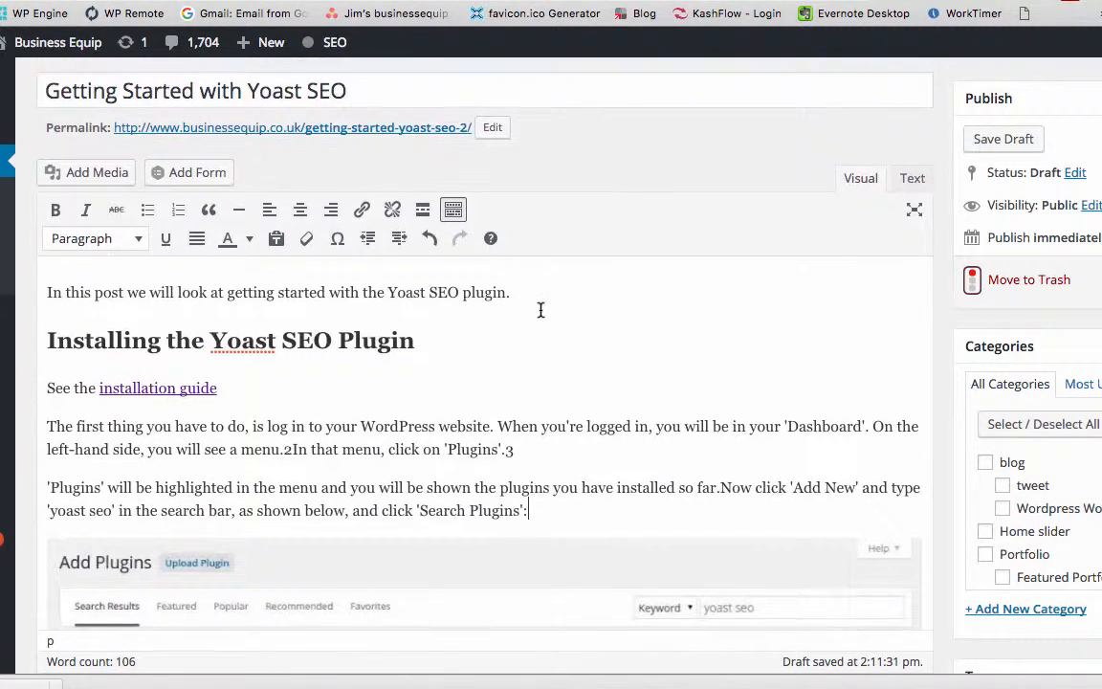
pyautogui.scroll(-1, 538, 307)
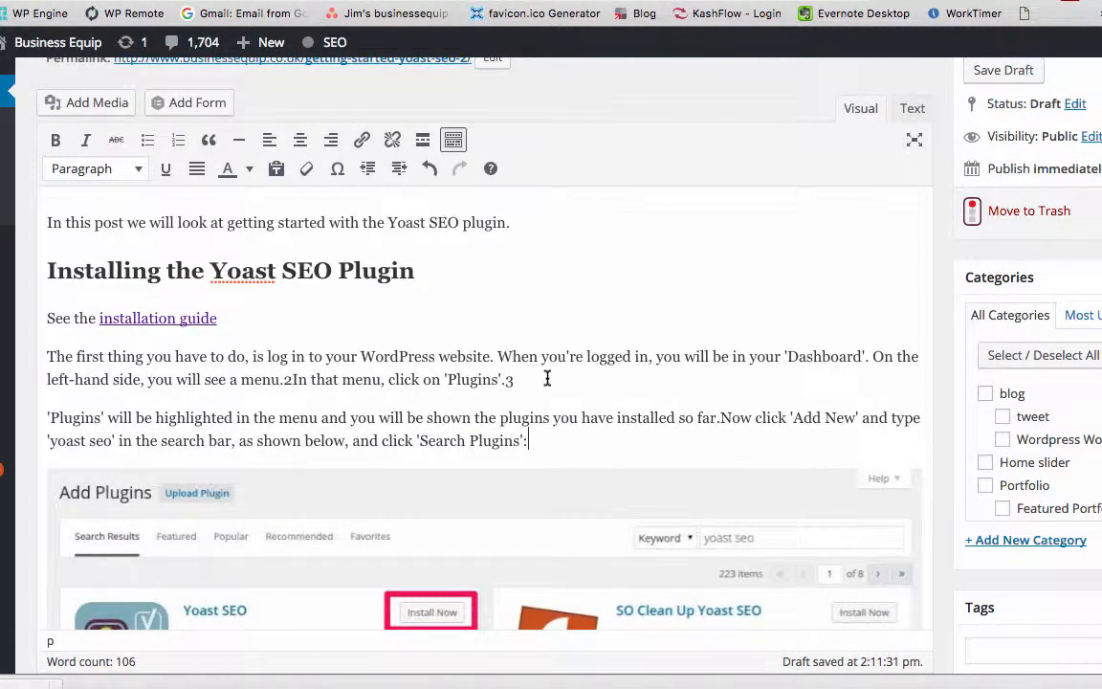
pyautogui.scroll(-2, 544, 377)
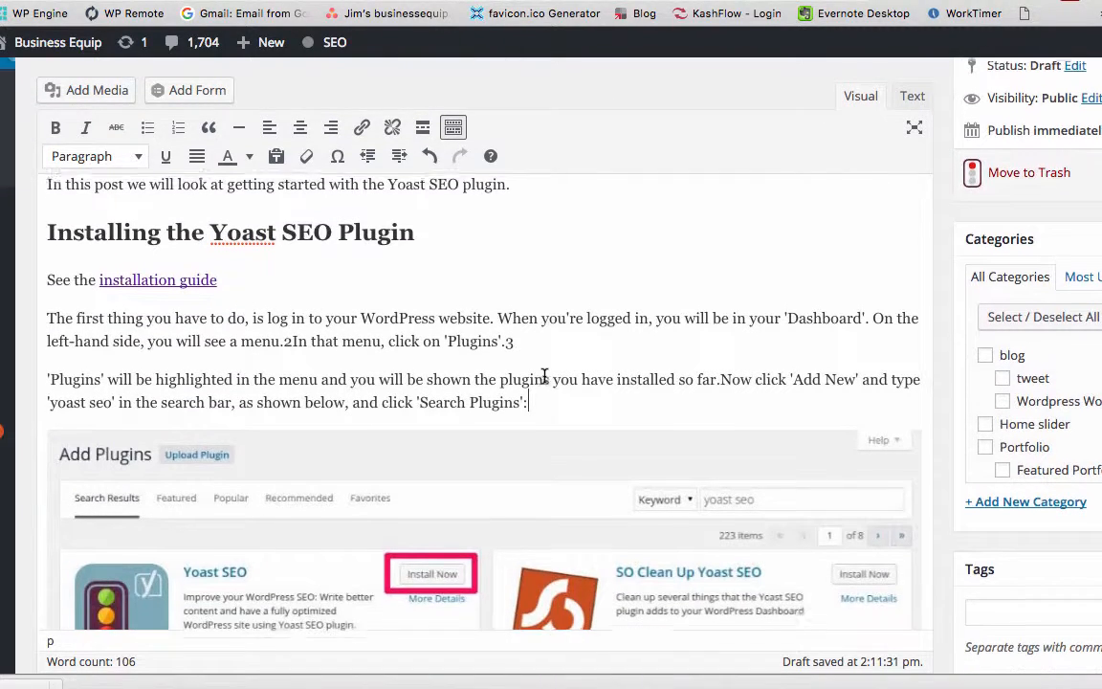
pyautogui.scroll(2, 545, 376)
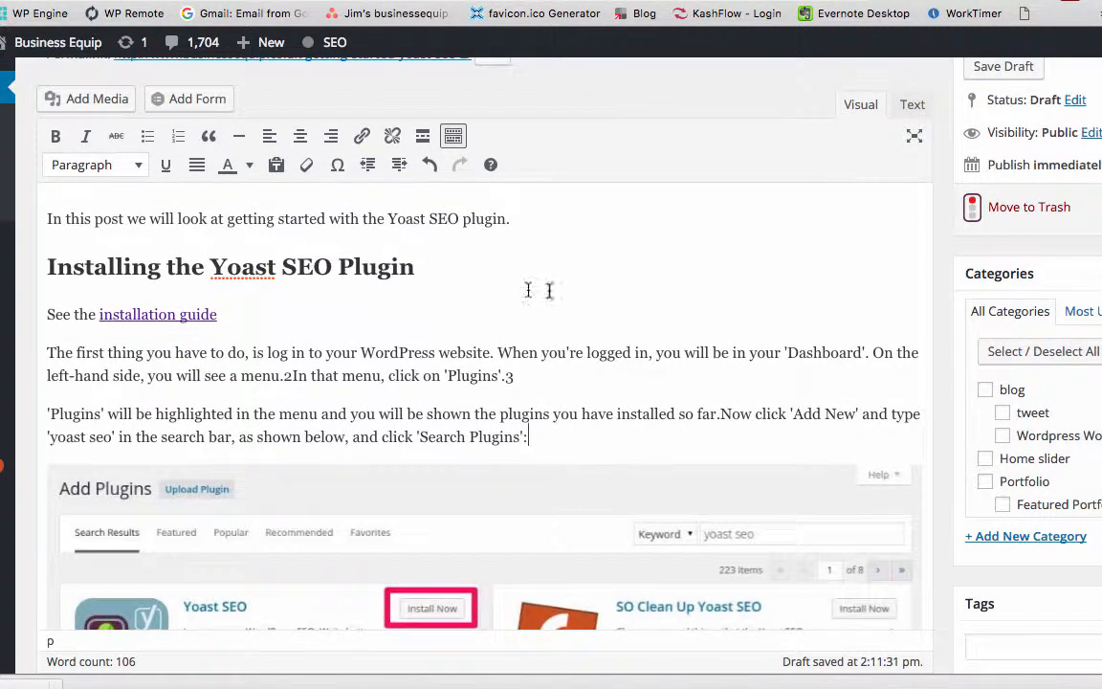
pyautogui.scroll(-2, 558, 292)
pyautogui.scroll(-10, 557, 292)
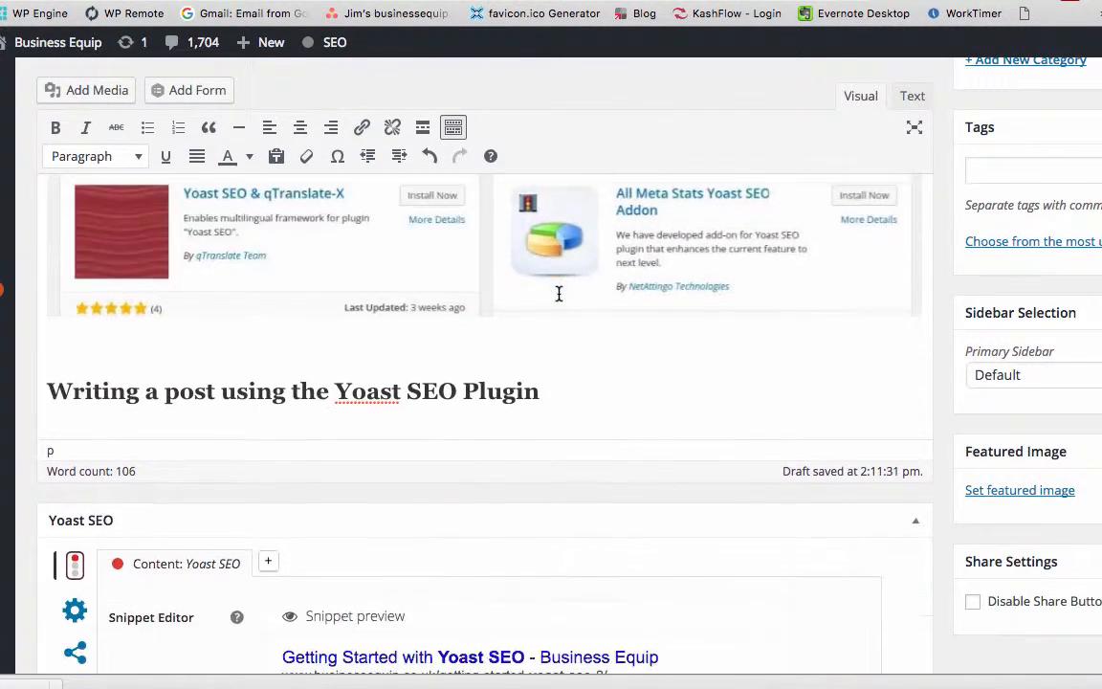
pyautogui.scroll(-5, 559, 293)
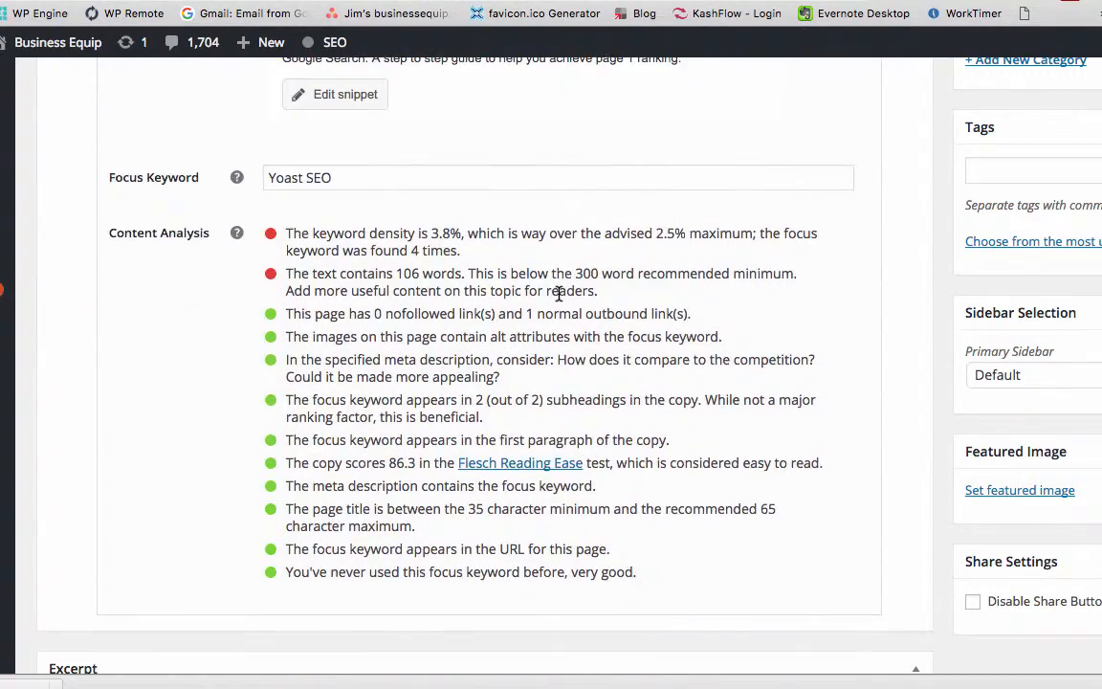
# - Delete the quoted phrase 'yoast seo' from the pasted installation paragraph above the image
pyautogui.scroll(9, 558, 294)
pyautogui.scroll(7, 559, 293)
pyautogui.scroll(-1, 560, 334)
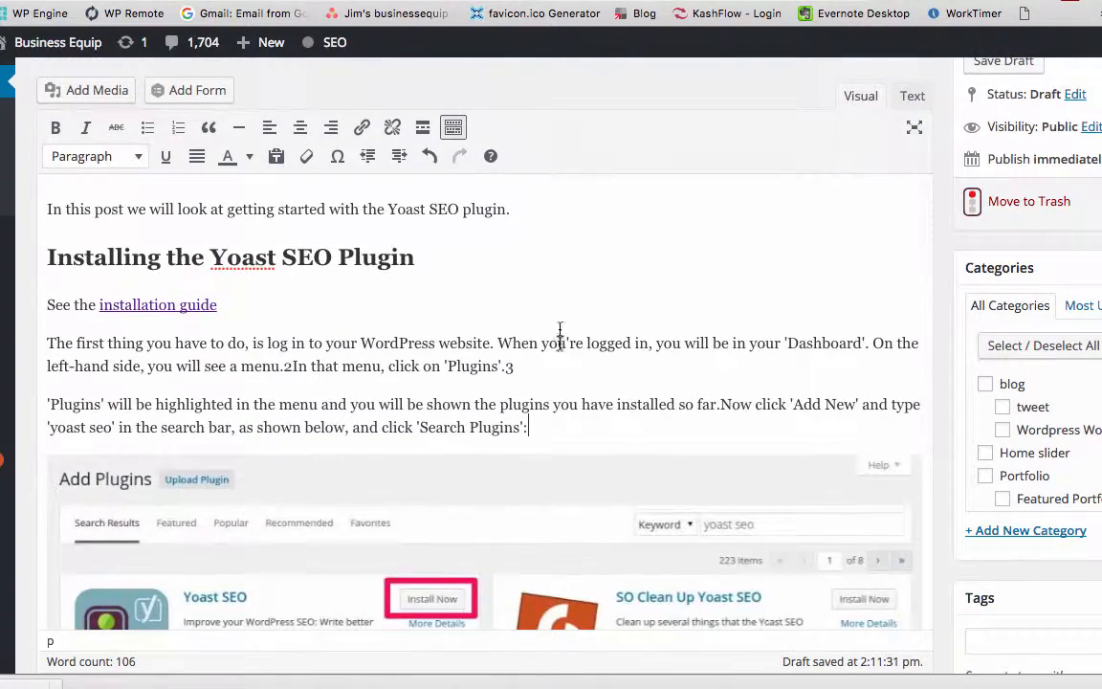
pyautogui.moveTo(529, 429); pyautogui.dragTo(48, 345)
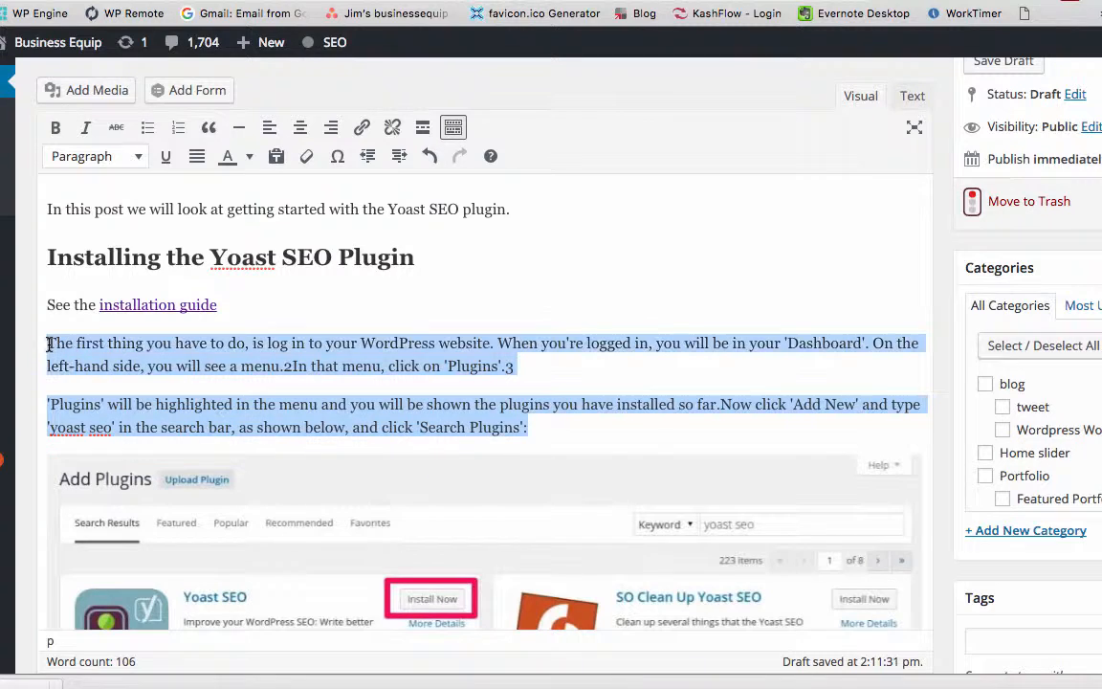
pyautogui.click(276, 404)
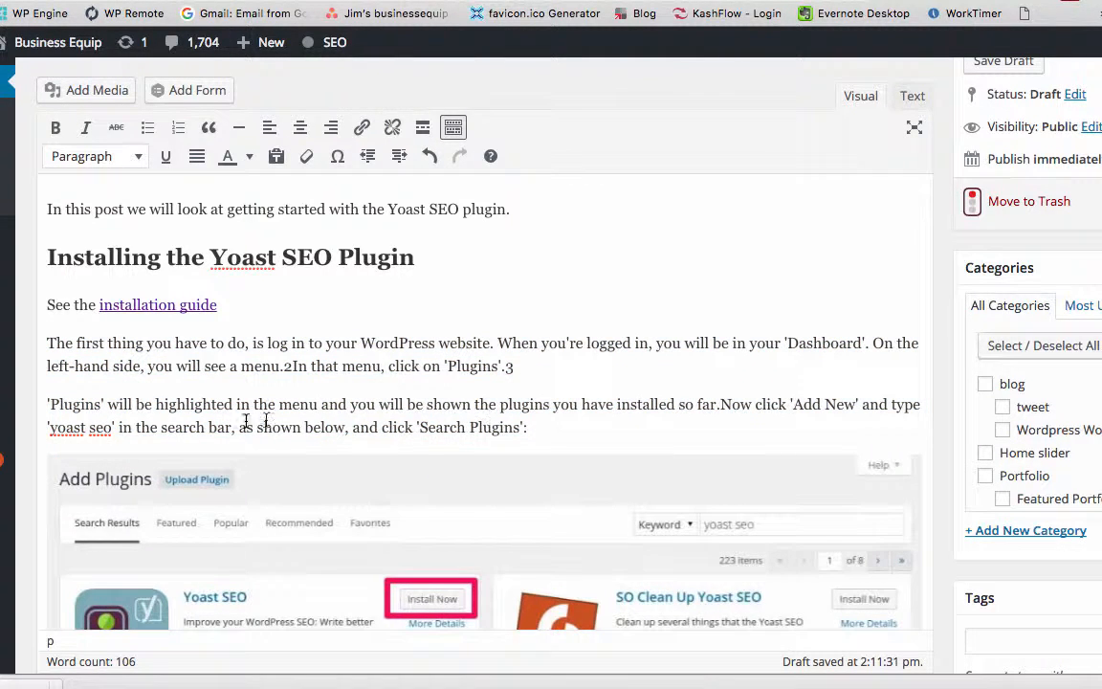
pyautogui.moveTo(115, 427); pyautogui.dragTo(57, 427)
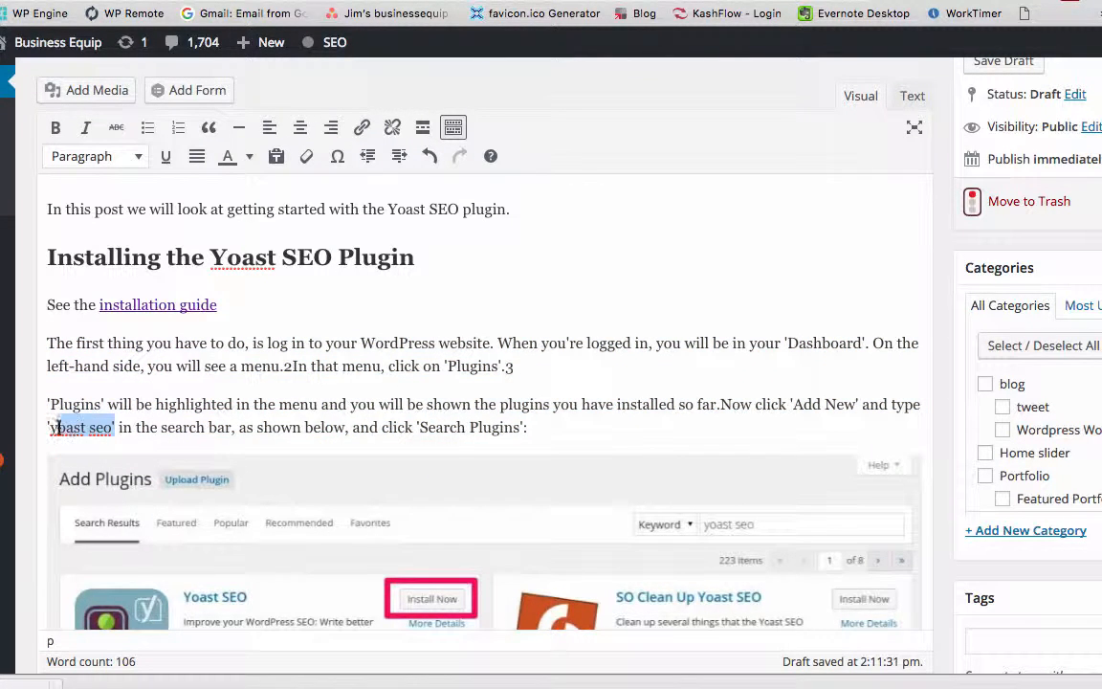
pyautogui.press('BackSpace')
pyautogui.press('BackSpace')
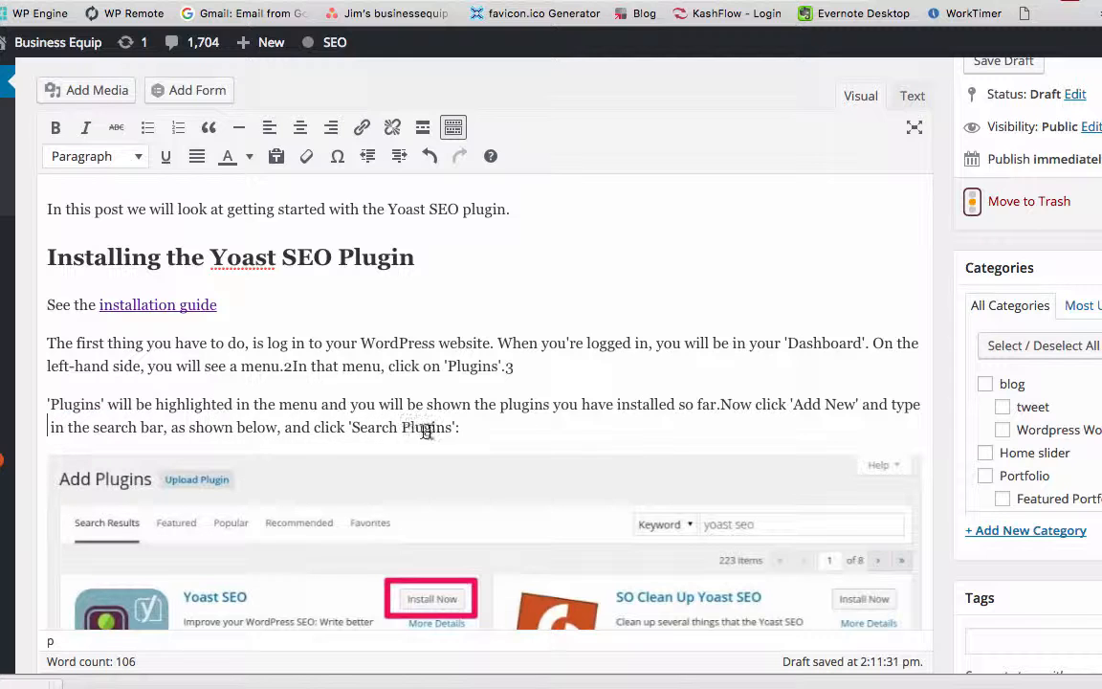
# - Copy the two installation paragraphs and paste them twice below themselves, above the image, leaving no empty line
pyautogui.moveTo(457, 427); pyautogui.dragTo(42, 336)
pyautogui.hotkey('ctrl', 'c')
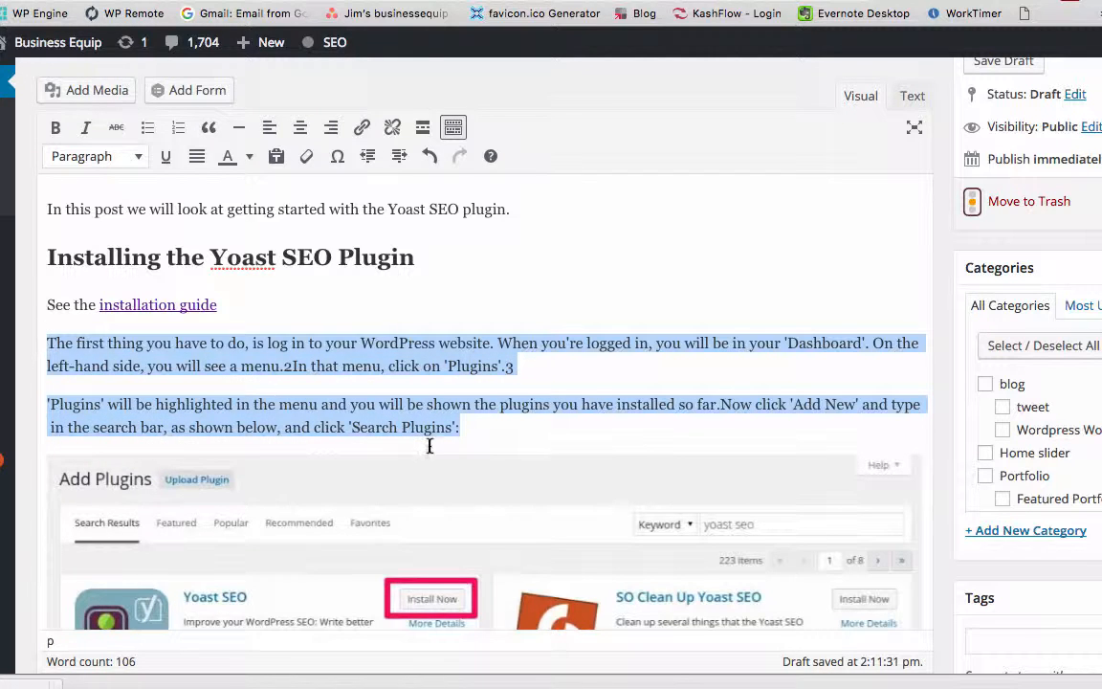
pyautogui.click(481, 427)
pyautogui.press('Return')
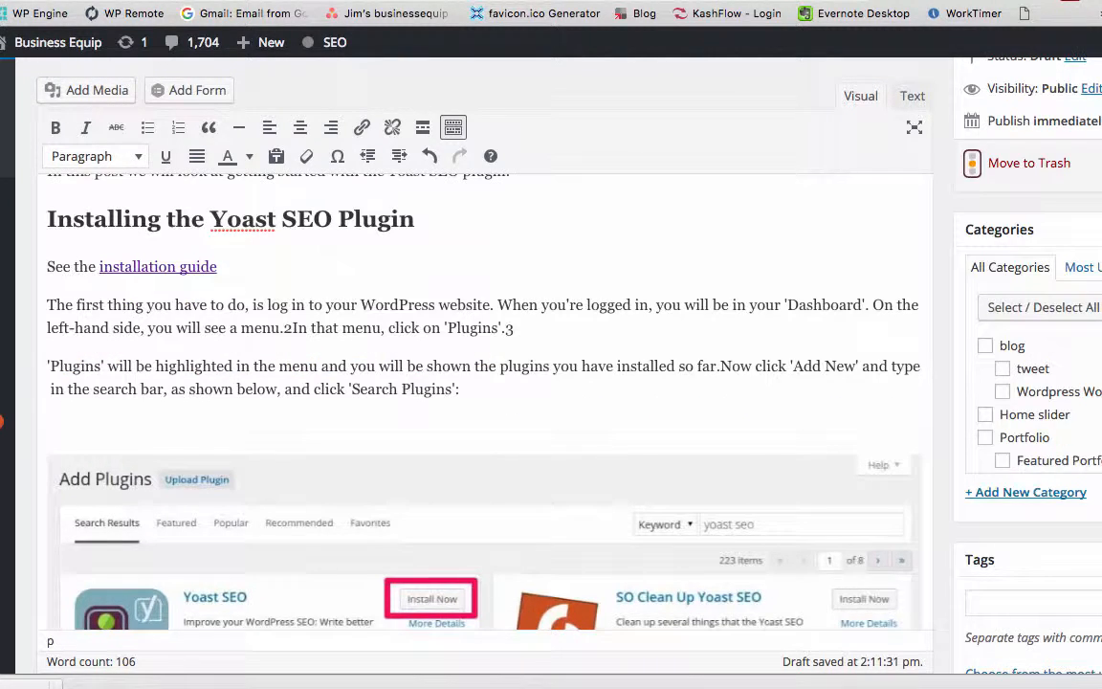
pyautogui.hotkey('ctrl', 'v')
pyautogui.press('BackSpace')
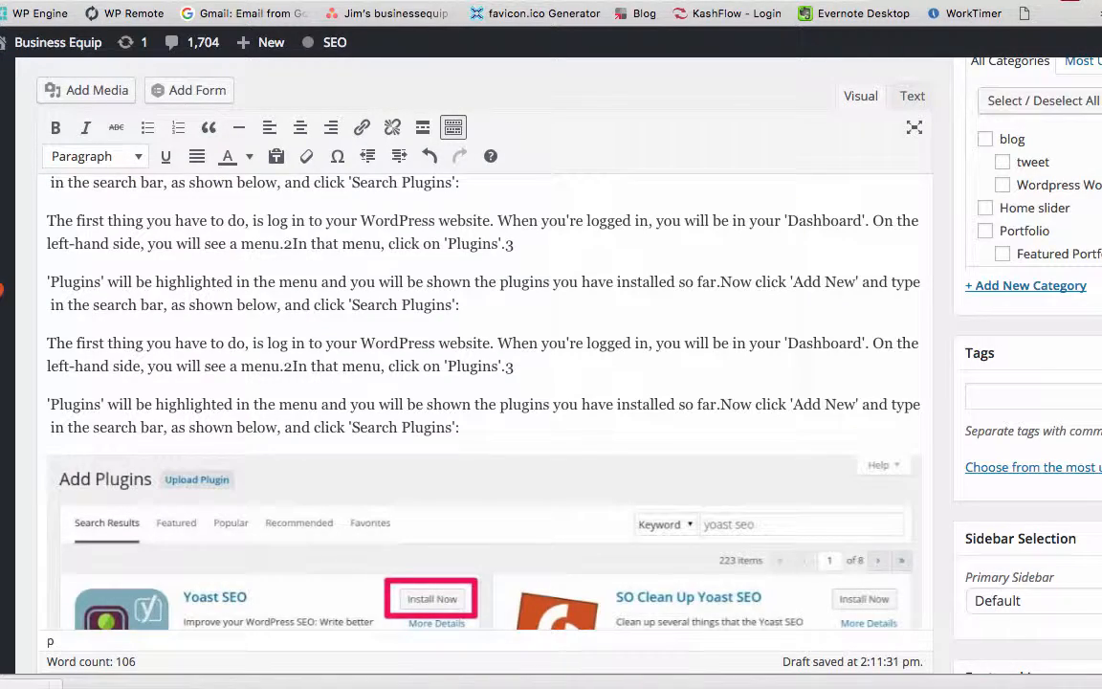
# - Check the text length in the content analysis and add one more copy of the two installation paragraphs above the image
pyautogui.scroll(-10, 639, 356)
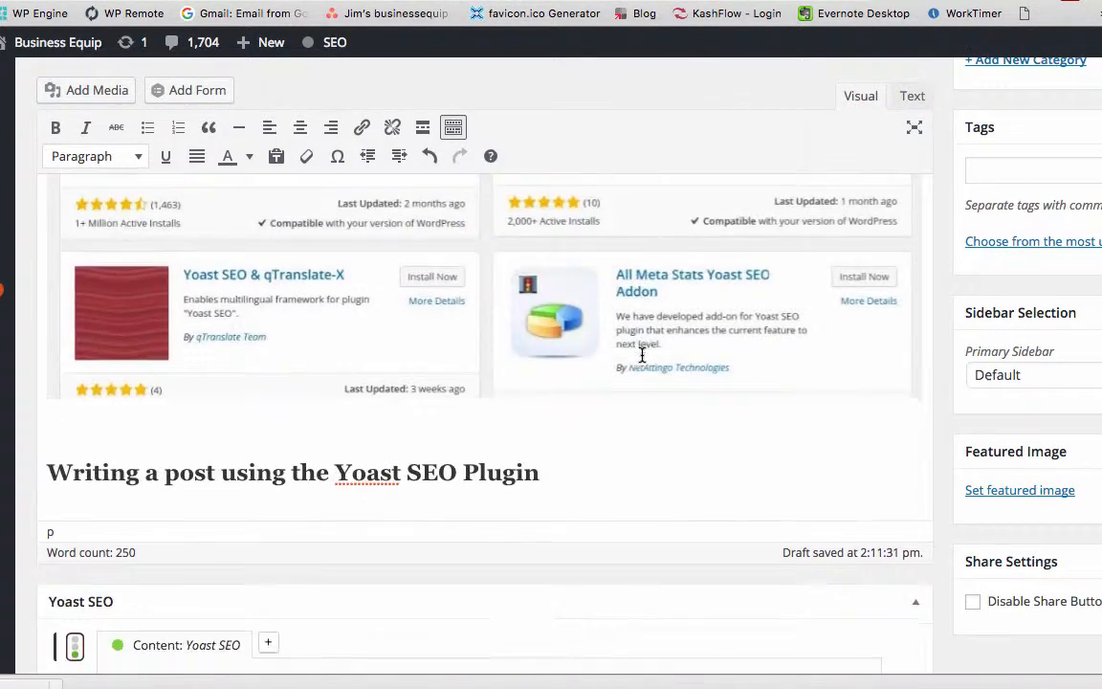
pyautogui.scroll(-2, 645, 355)
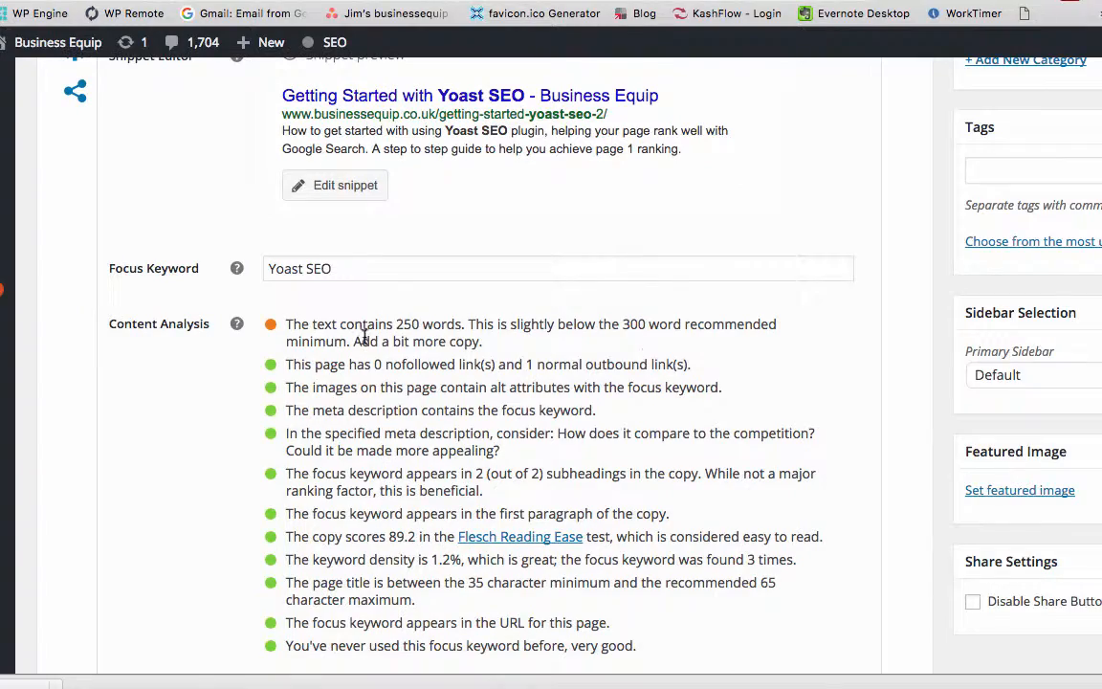
pyautogui.scroll(12, 471, 330)
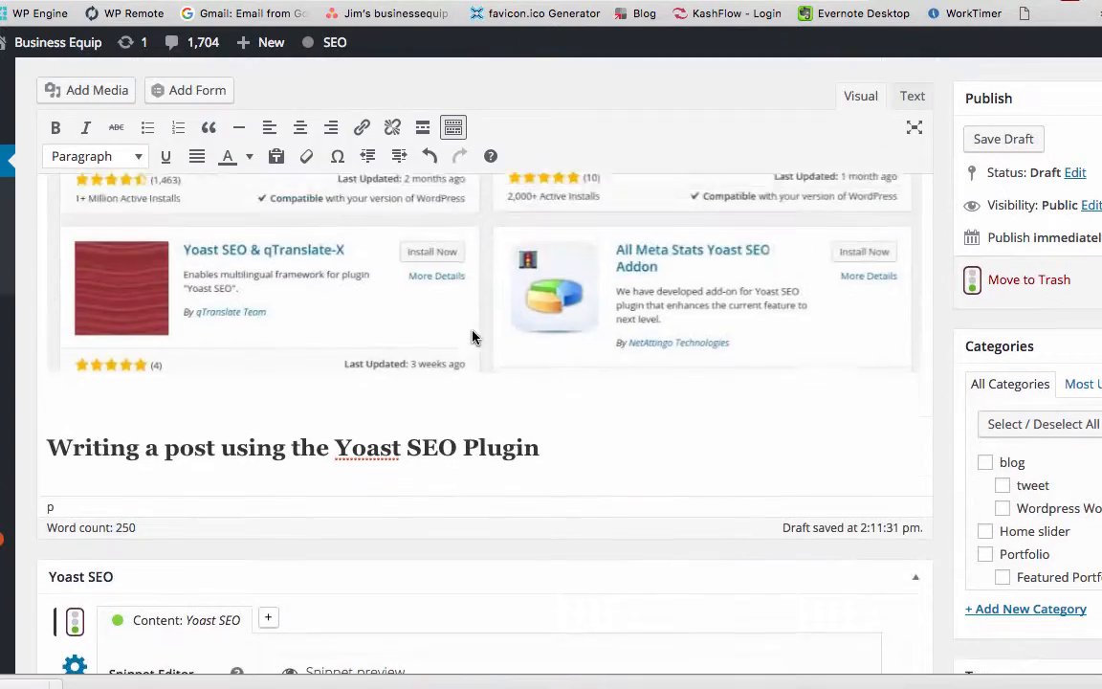
pyautogui.moveTo(462, 376); pyautogui.dragTo(14, 263)
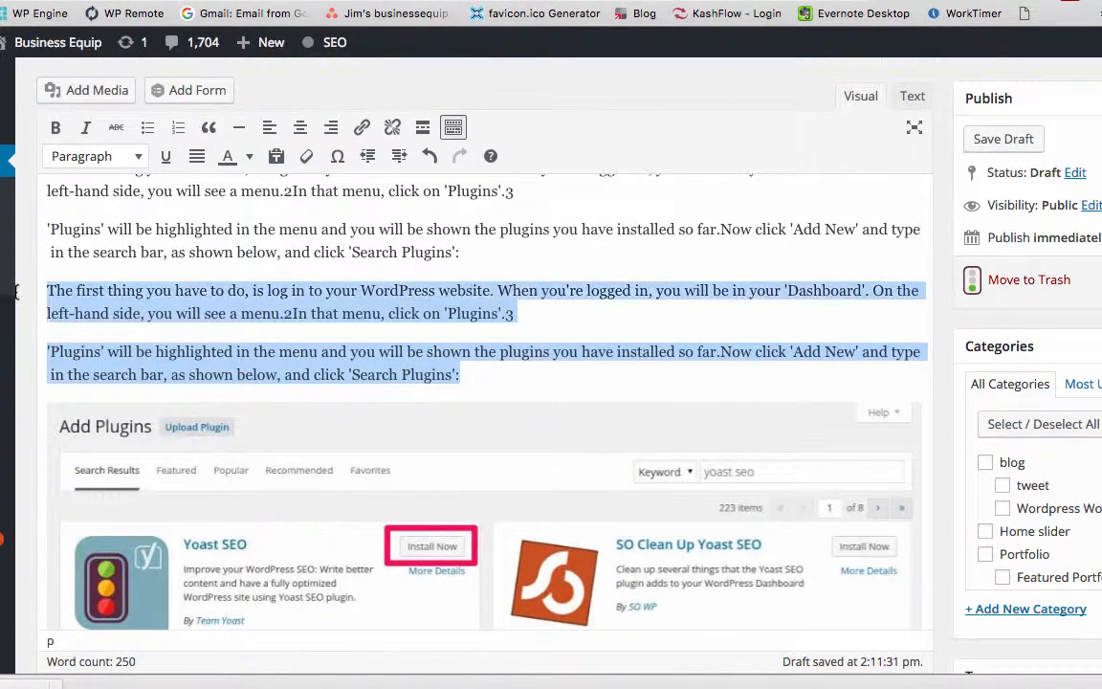
pyautogui.click(500, 375)
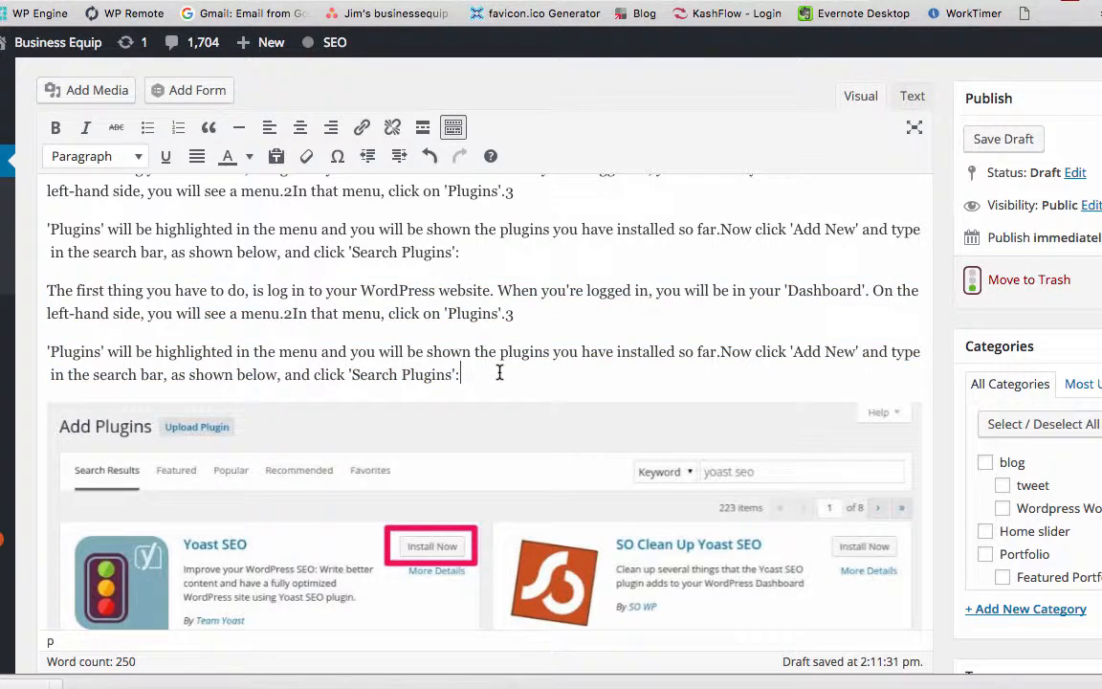
pyautogui.press('Return')
pyautogui.press('BackSpace')
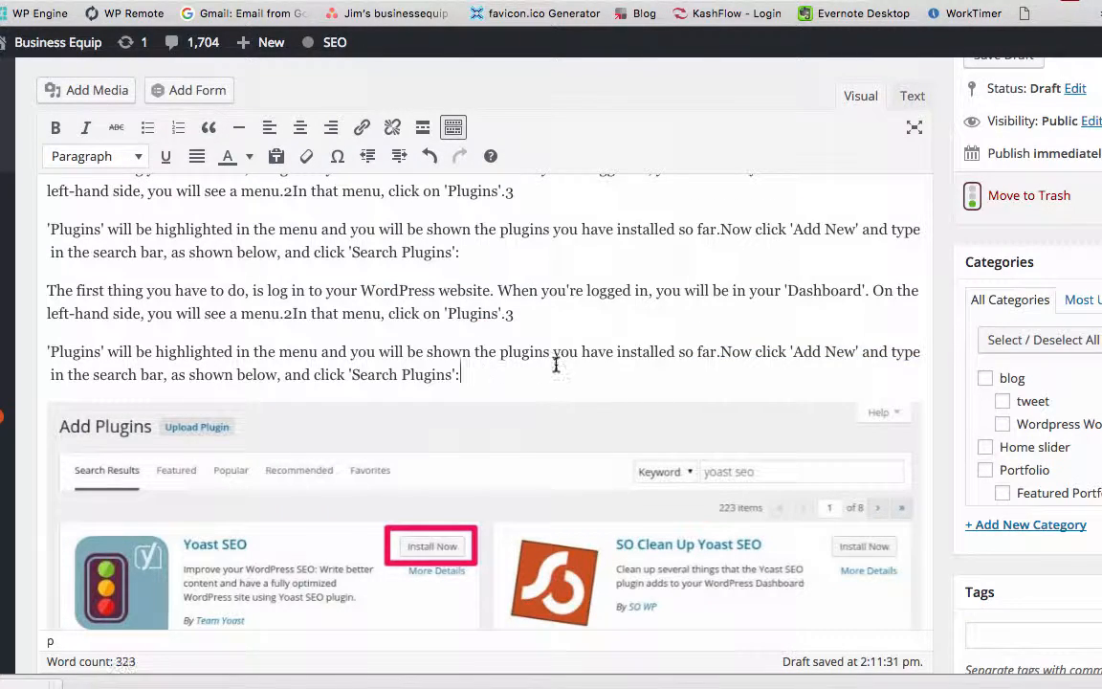
# - Review the content analysis for the lengthened post, including keyword density and text length
pyautogui.scroll(-10, 556, 364)
pyautogui.scroll(-15, 558, 369)
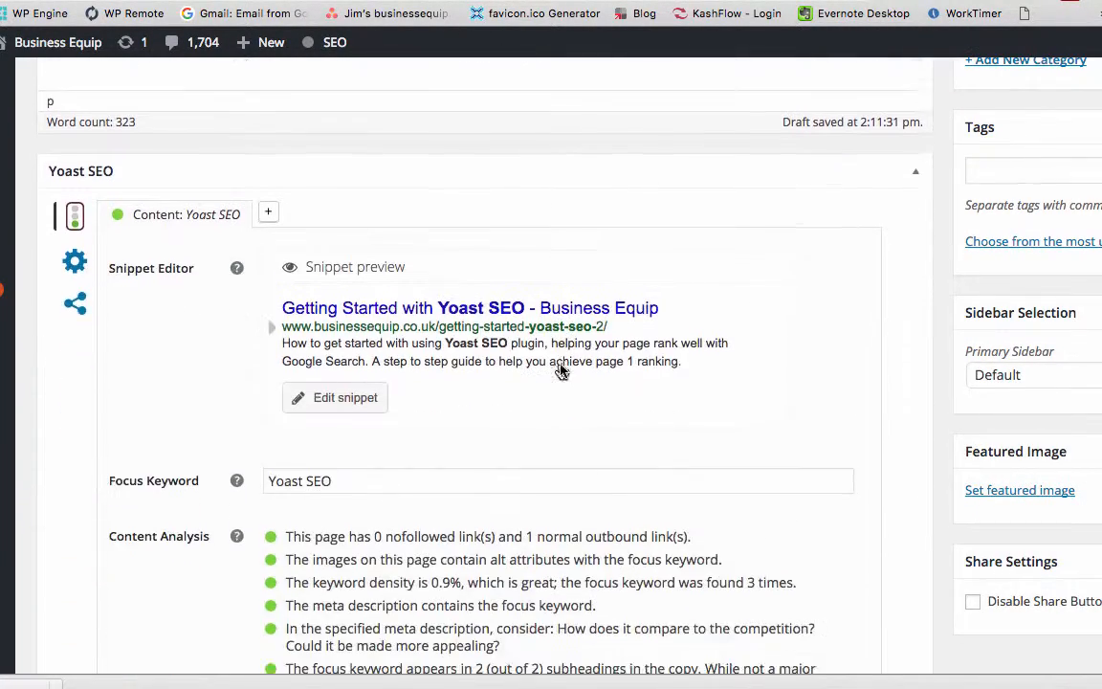
pyautogui.scroll(5, 560, 370)
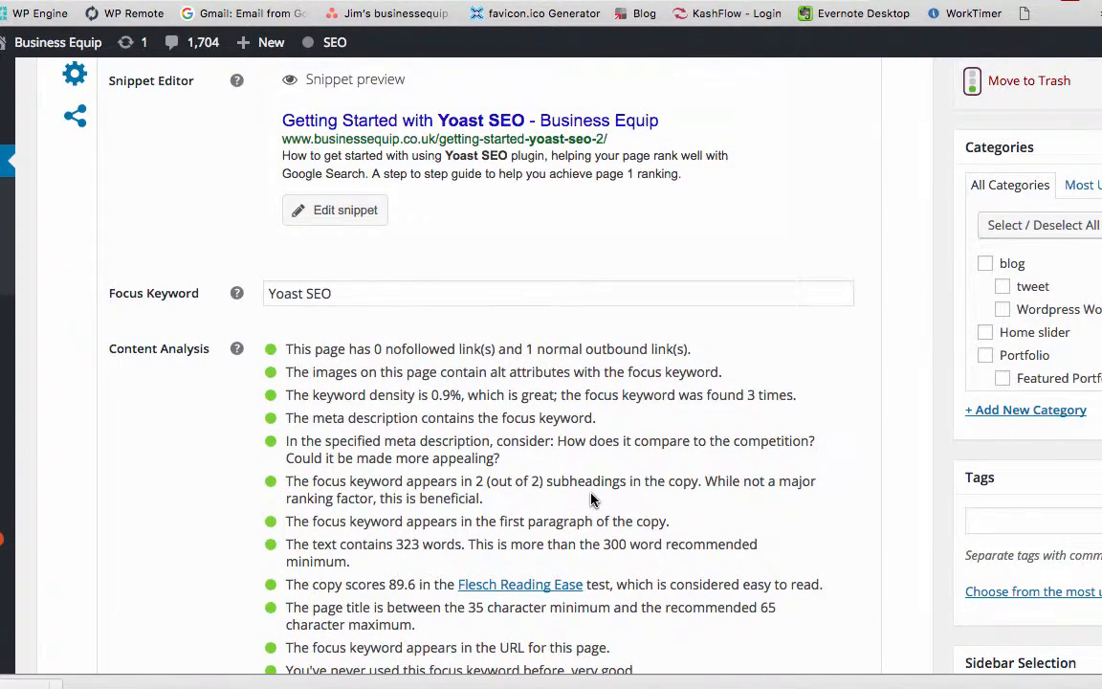
pyautogui.scroll(-2, 590, 497)
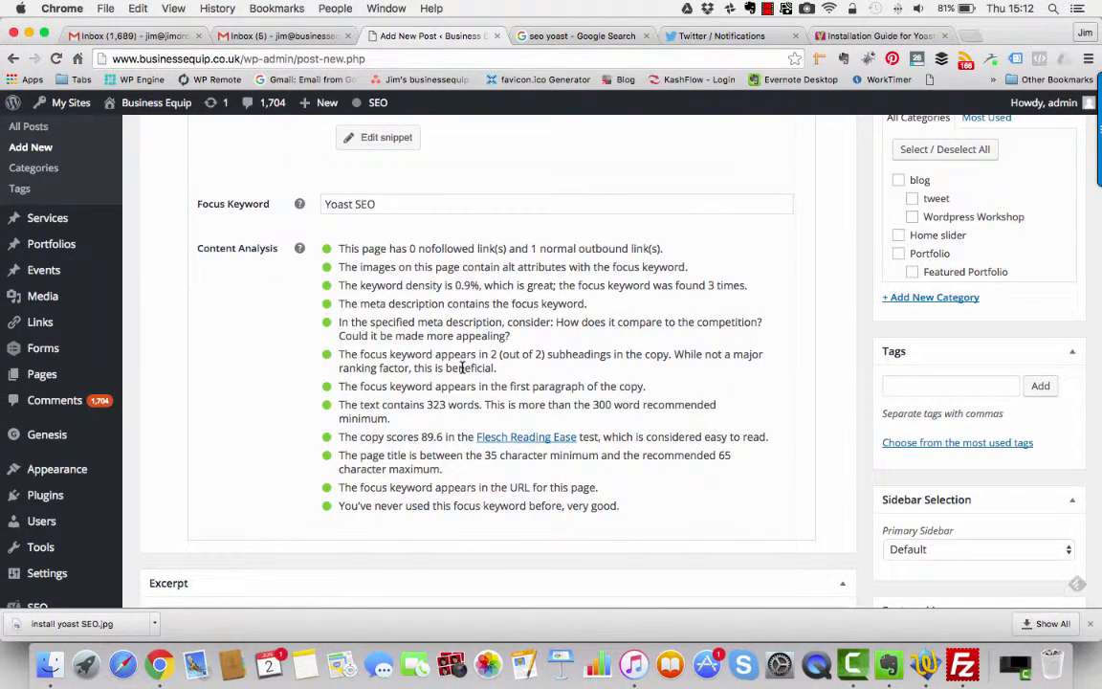
# - Examine where the focus keyword "Yoast SEO" occurs in the post's opening paragraph, title and first subheading
pyautogui.scroll(15, 406, 285)
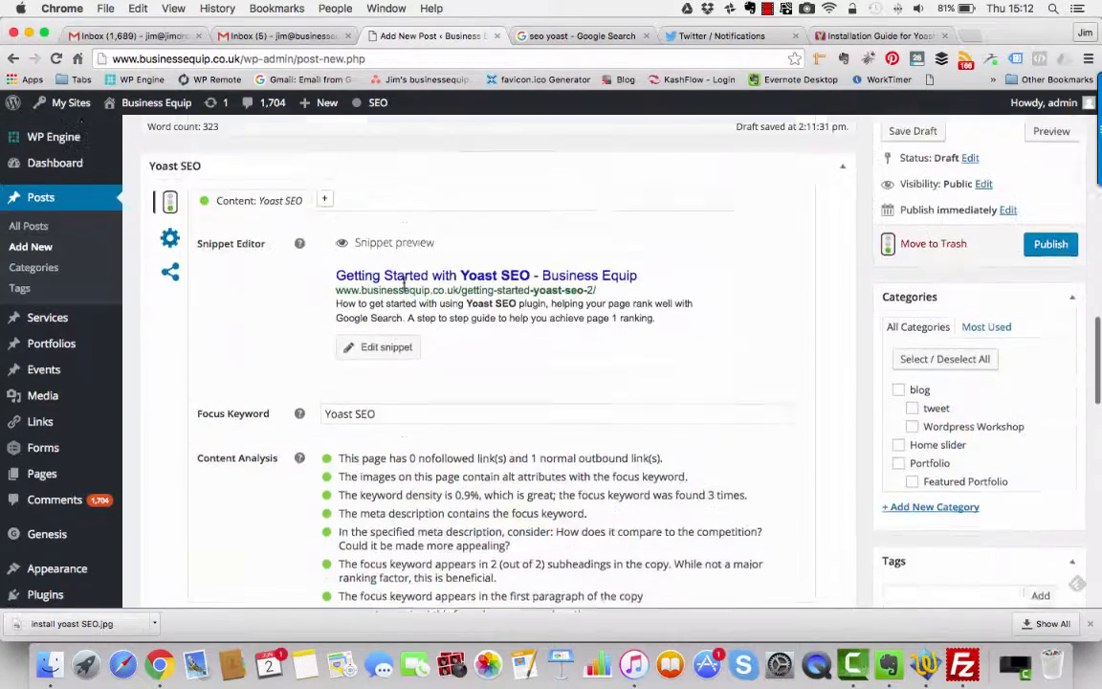
pyautogui.scroll(15, 416, 285)
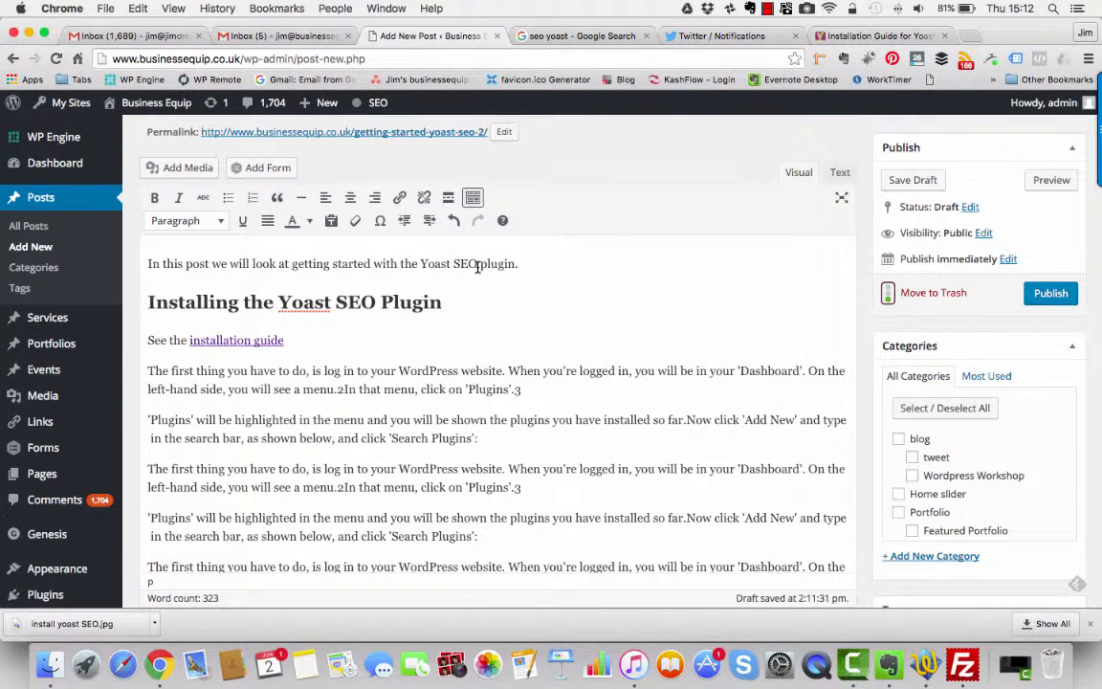
pyautogui.scroll(4, 477, 267)
pyautogui.scroll(-3, 524, 310)
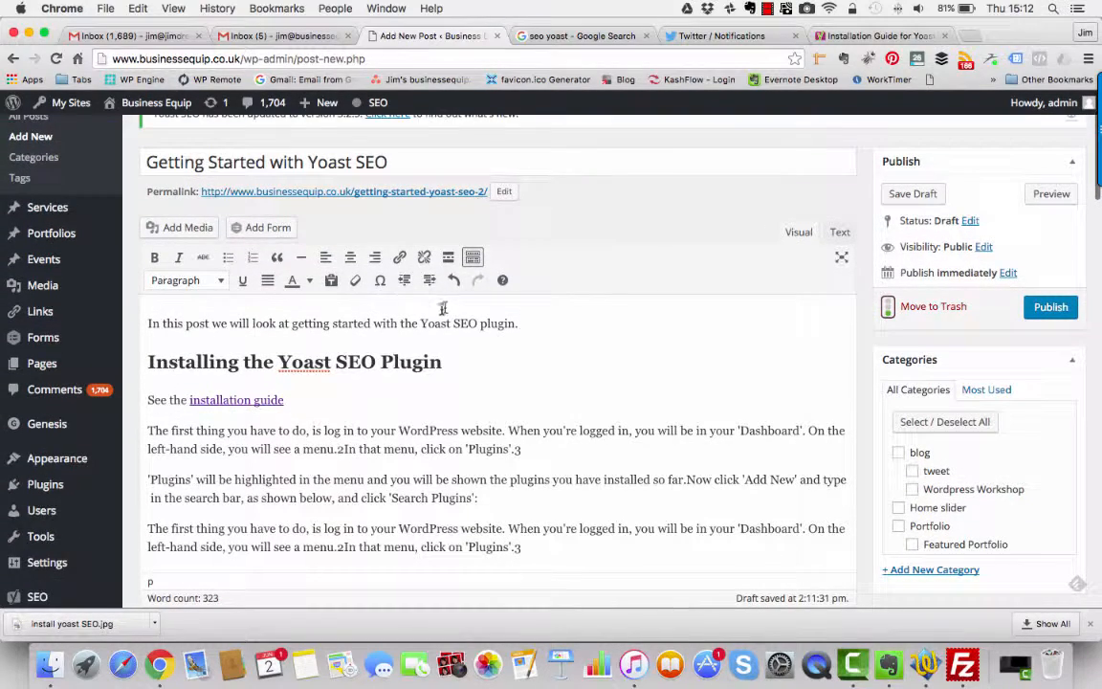
pyautogui.moveTo(420, 324); pyautogui.dragTo(469, 324)
pyautogui.scroll(-2, 538, 321)
pyautogui.scroll(3, 539, 319)
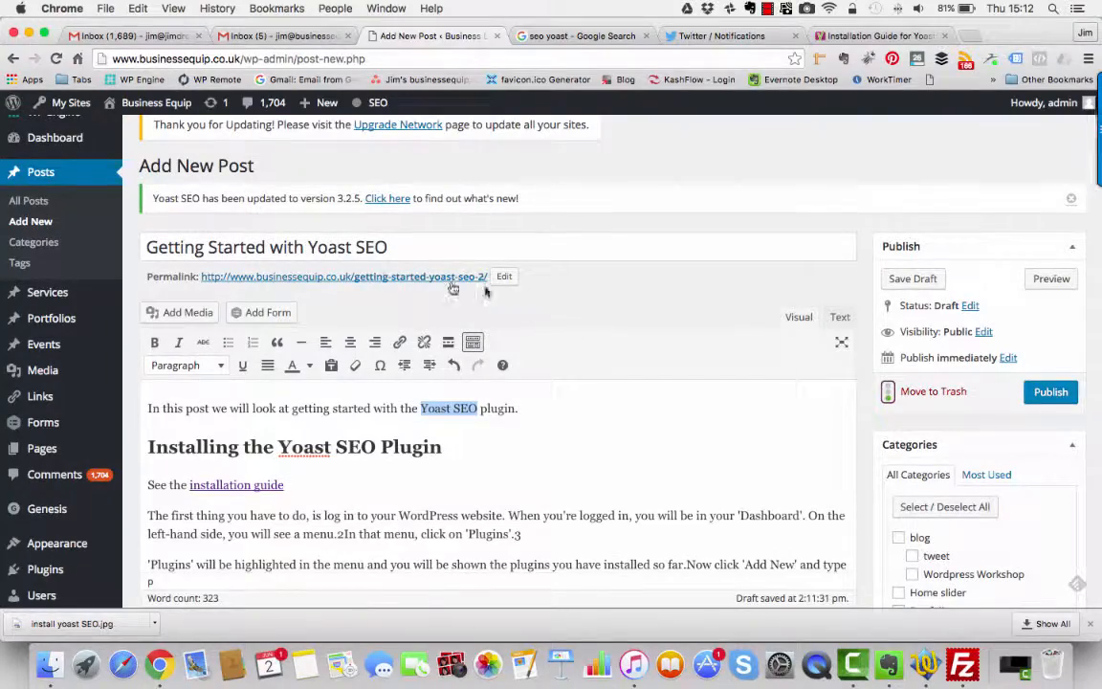
pyautogui.moveTo(308, 247); pyautogui.dragTo(387, 246)
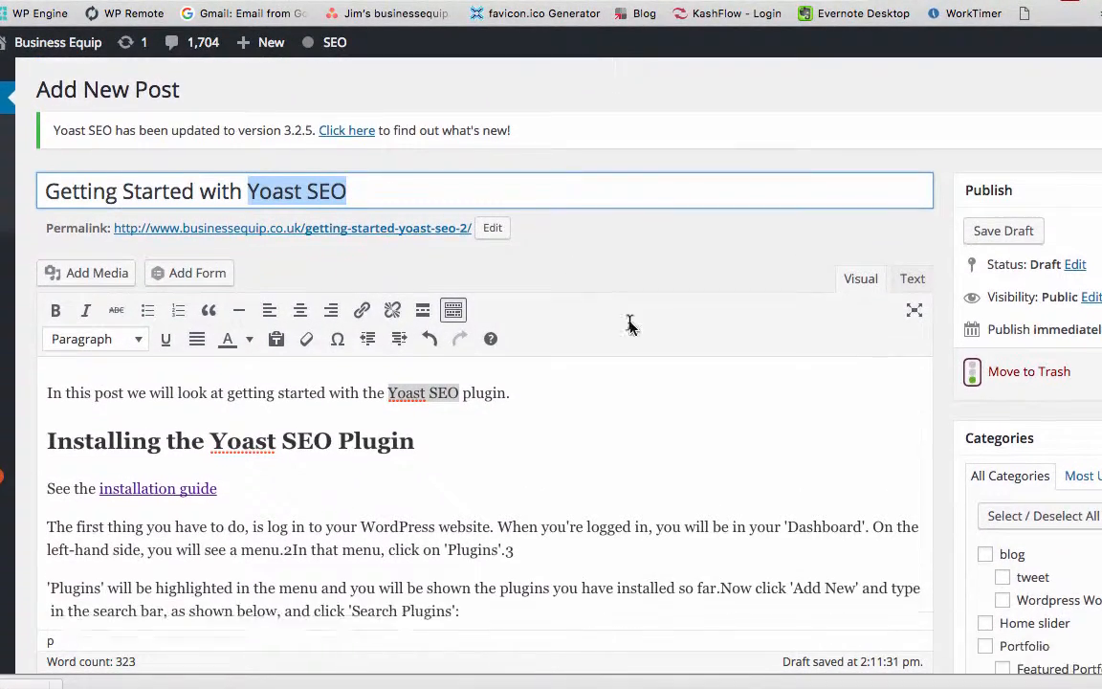
pyautogui.scroll(-3, 535, 287)
pyautogui.moveTo(211, 332); pyautogui.dragTo(332, 332)
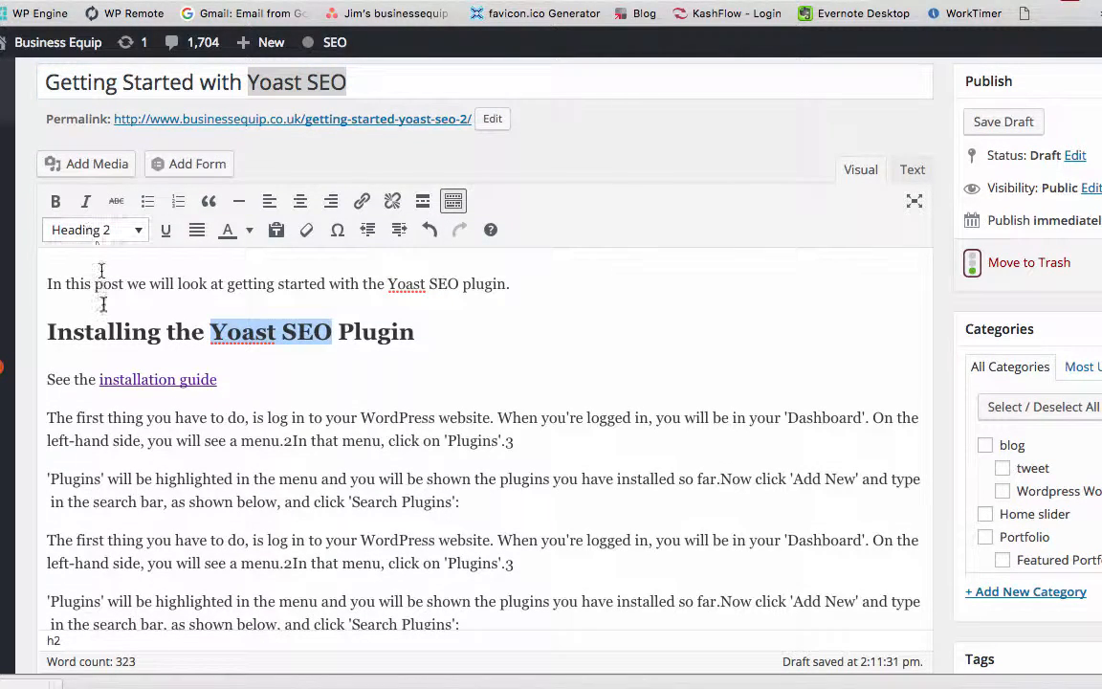
# - Inspect the alternative text in the details of the Add Plugins image, leaving the image unchanged
pyautogui.scroll(-1, 332, 331)
pyautogui.scroll(-10, 332, 332)
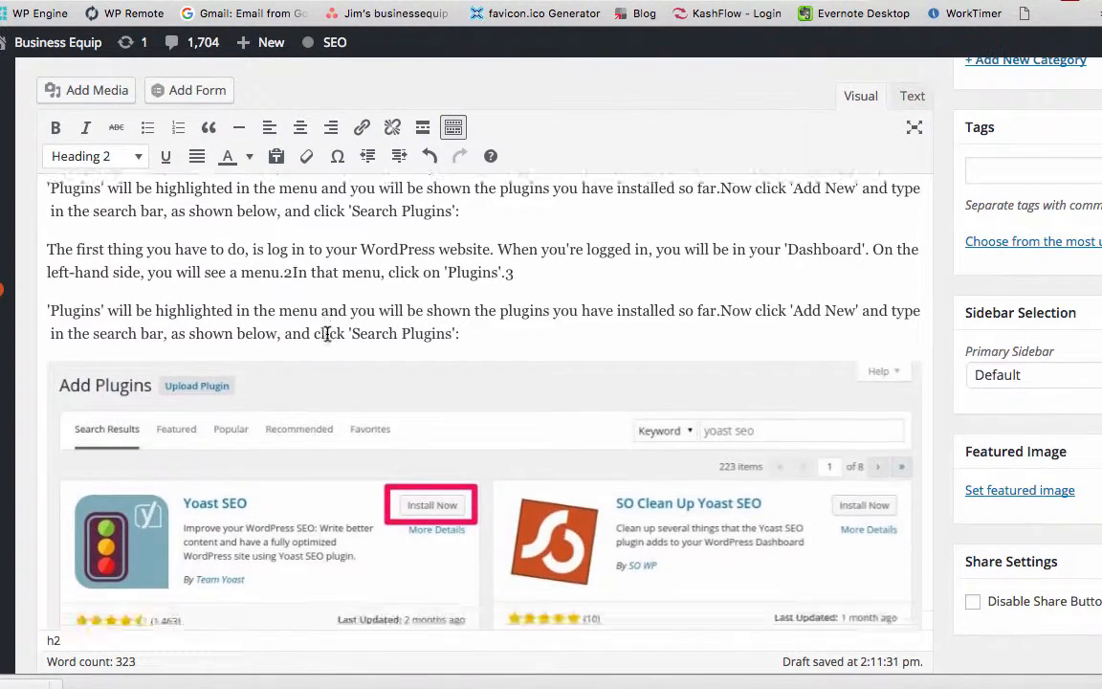
pyautogui.scroll(-2, 352, 327)
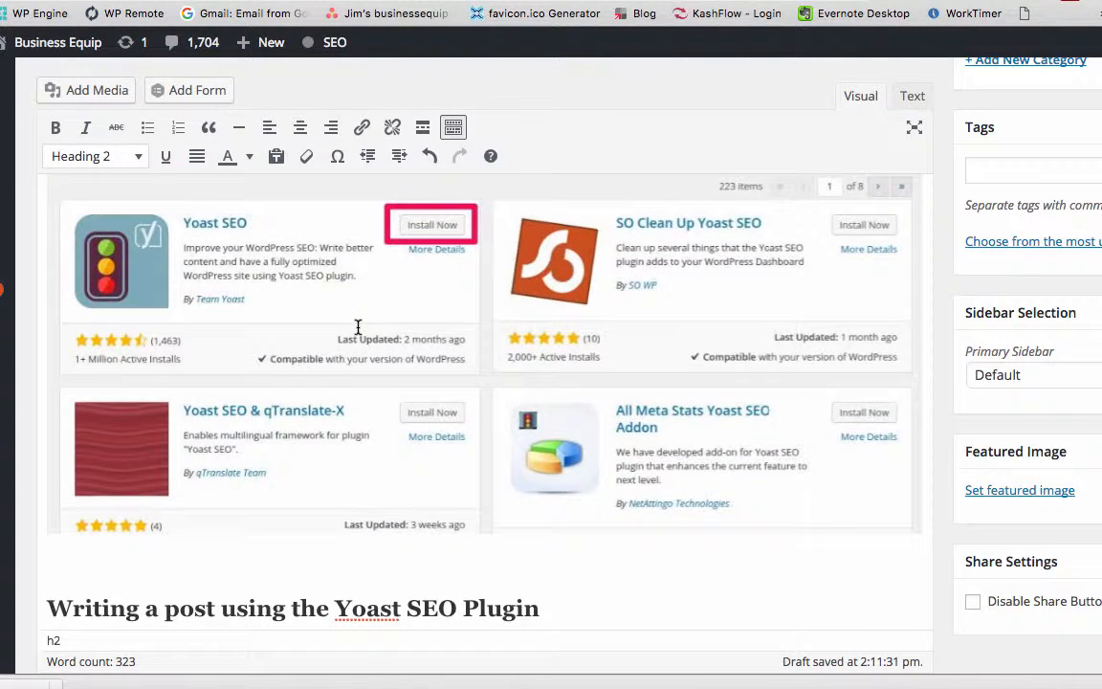
pyautogui.click(359, 327)
pyautogui.click(530, 196)
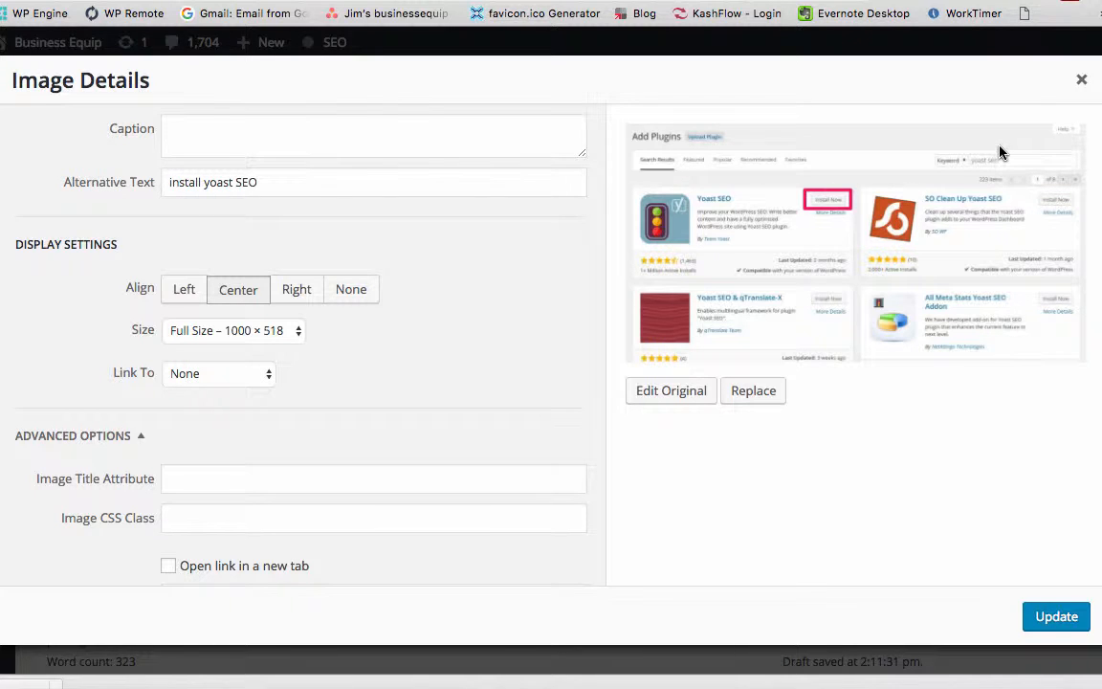
pyautogui.moveTo(266, 180); pyautogui.dragTo(104, 187)
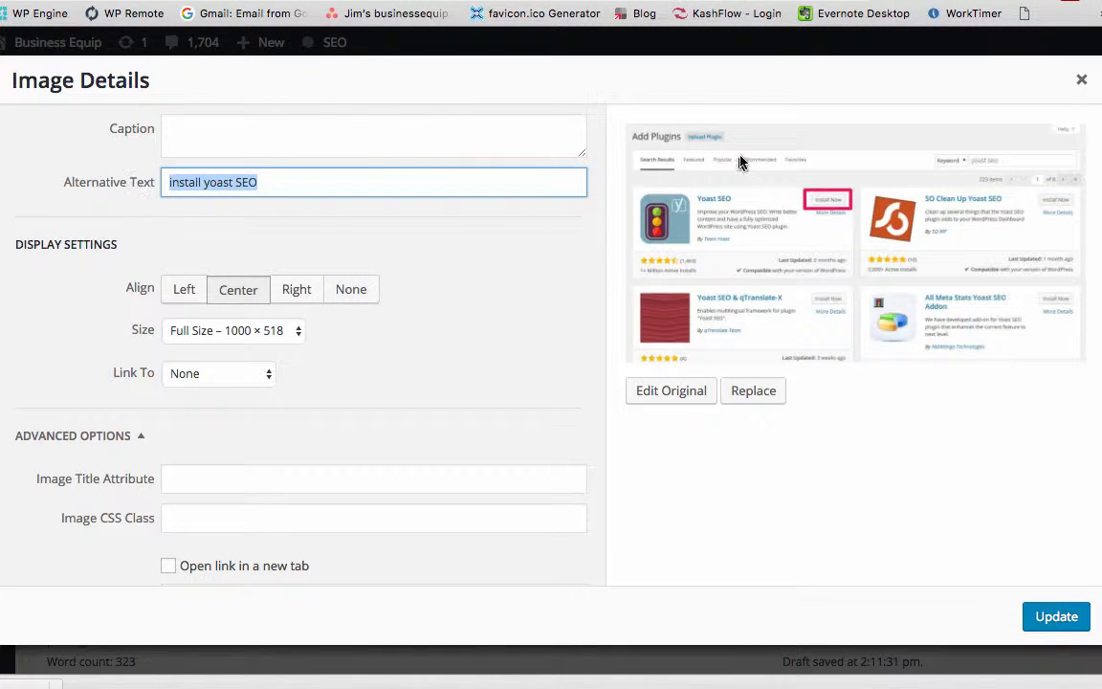
pyautogui.click(1080, 82)
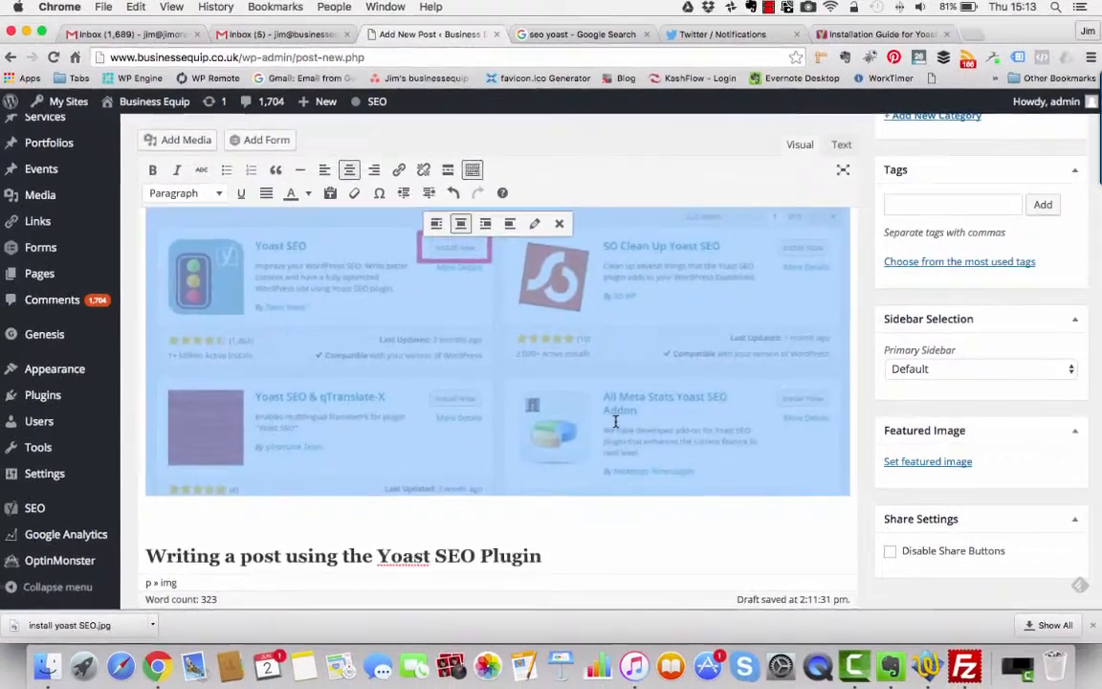
# - Review the second subheading, the full content analysis and the finished post, ending at the snippet preview
pyautogui.scroll(-3, 574, 408)
pyautogui.scroll(-6, 574, 409)
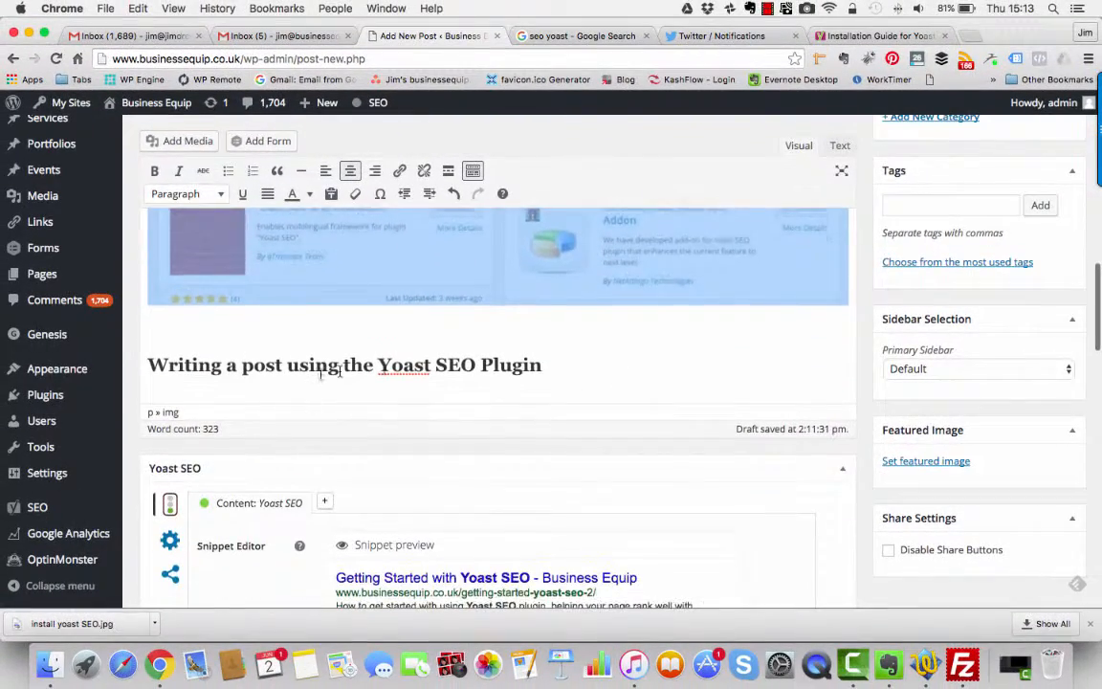
pyautogui.scroll(-3, 593, 370)
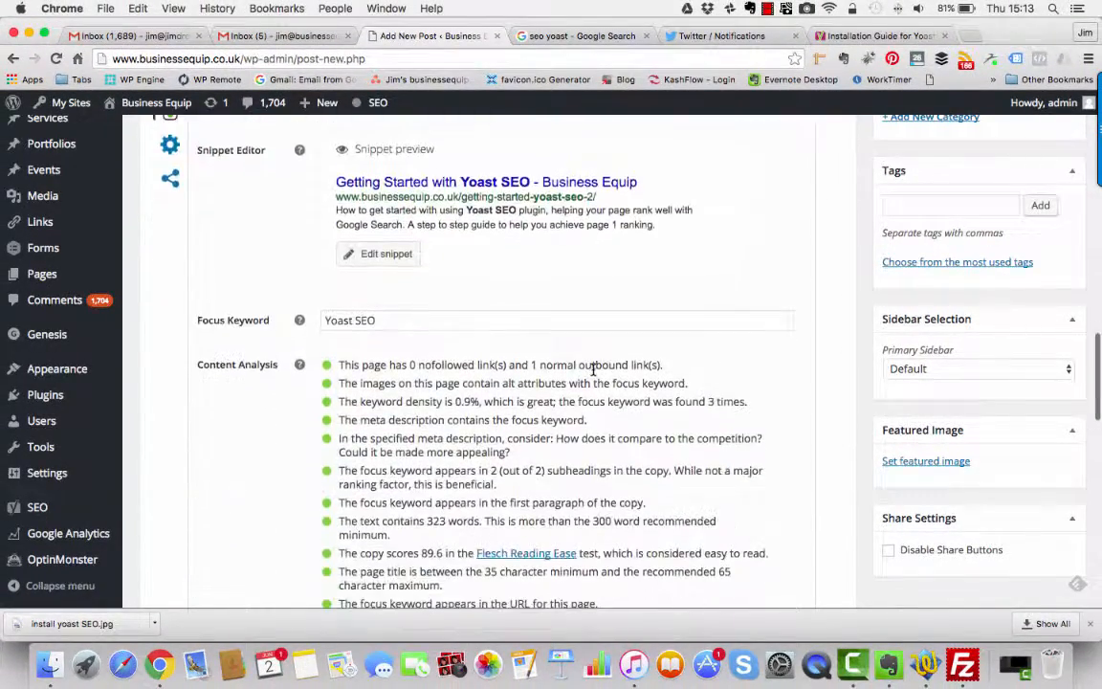
pyautogui.scroll(-3, 593, 370)
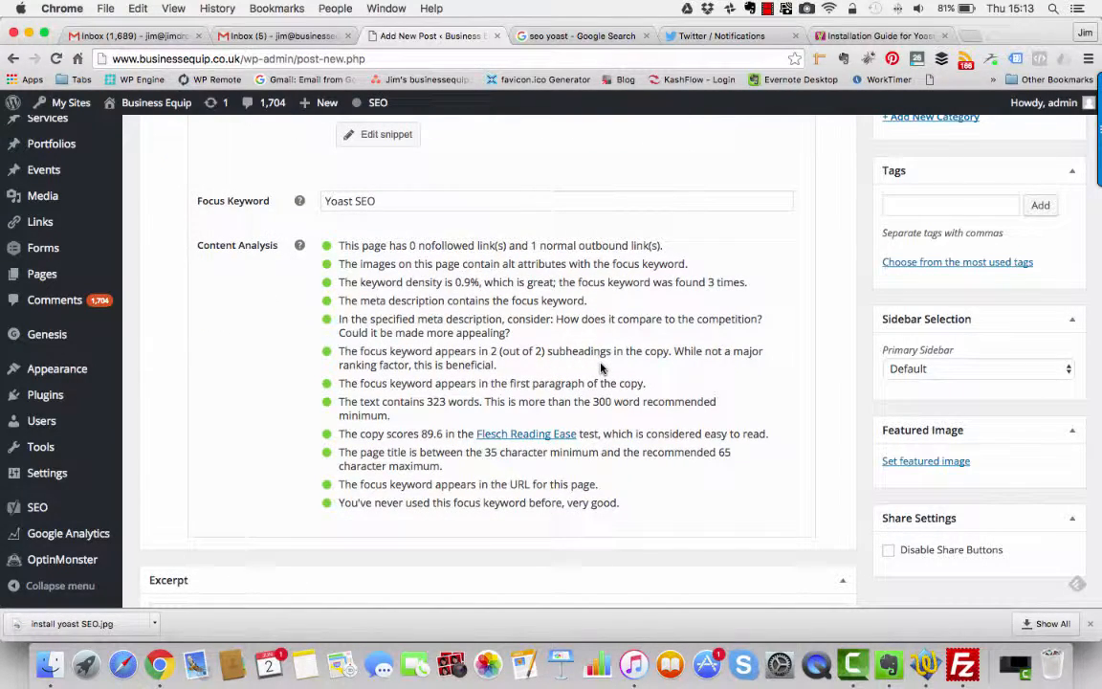
pyautogui.scroll(4, 601, 368)
pyautogui.scroll(4, 601, 369)
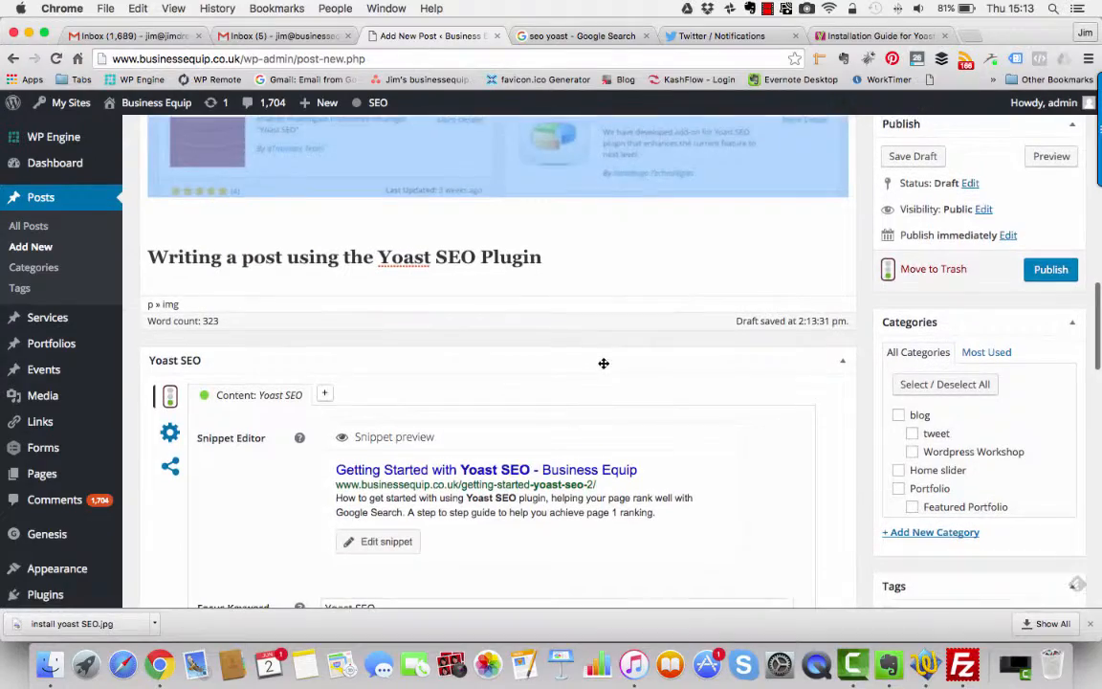
pyautogui.scroll(8, 604, 362)
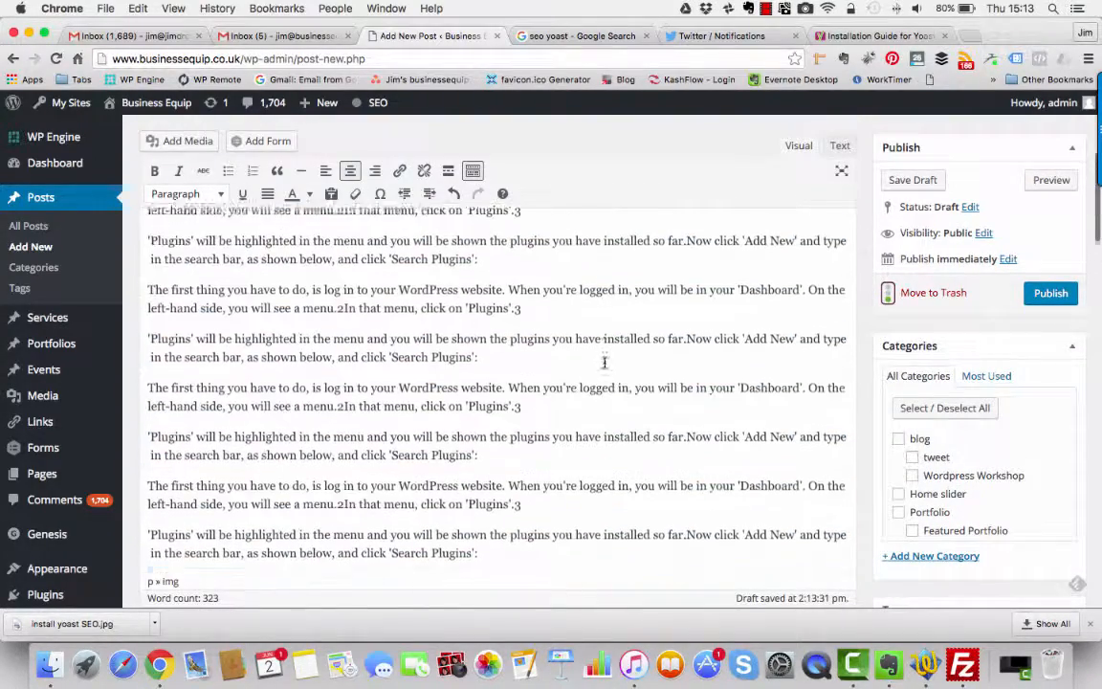
pyautogui.scroll(6, 604, 362)
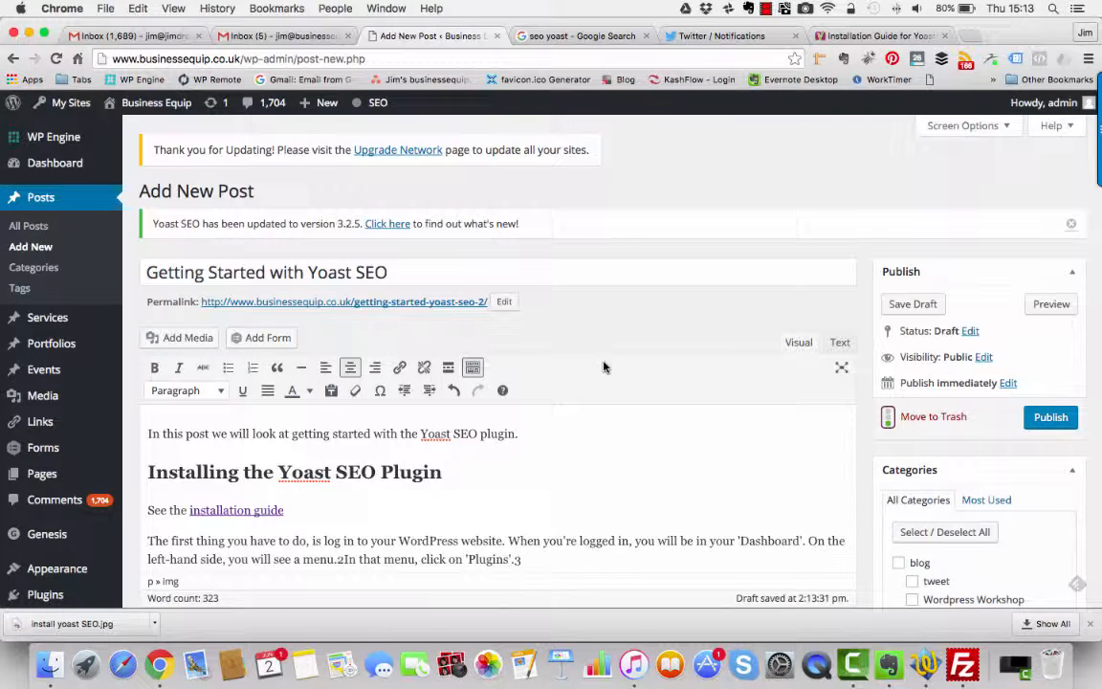
pyautogui.scroll(-15, 605, 368)
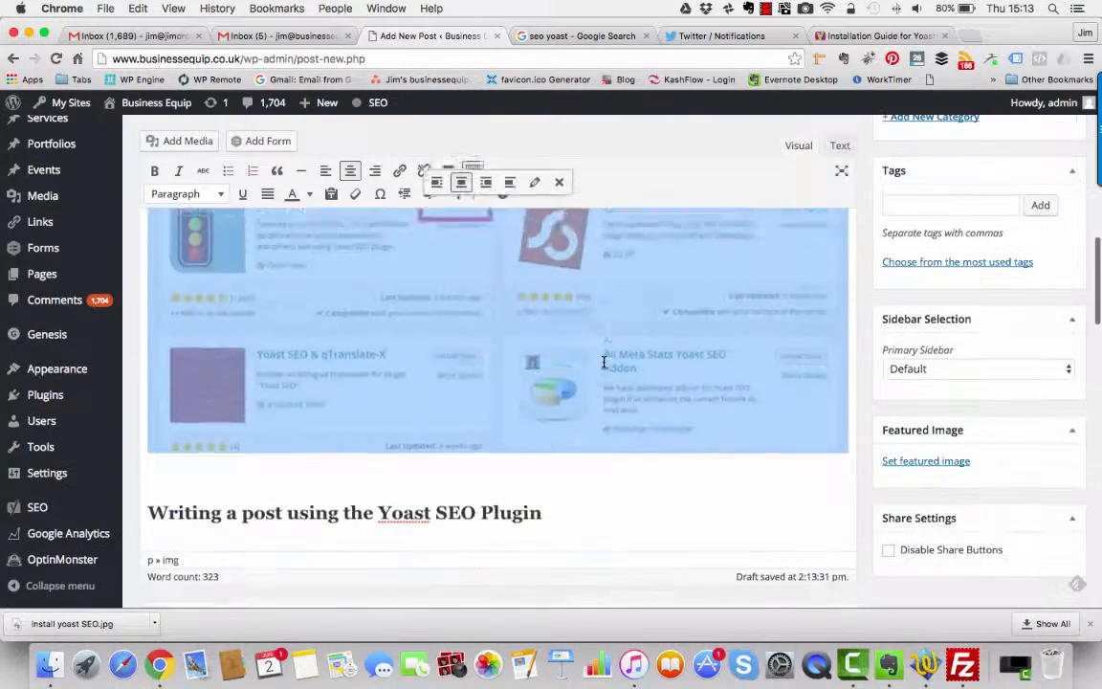
pyautogui.scroll(-1, 429, 357)
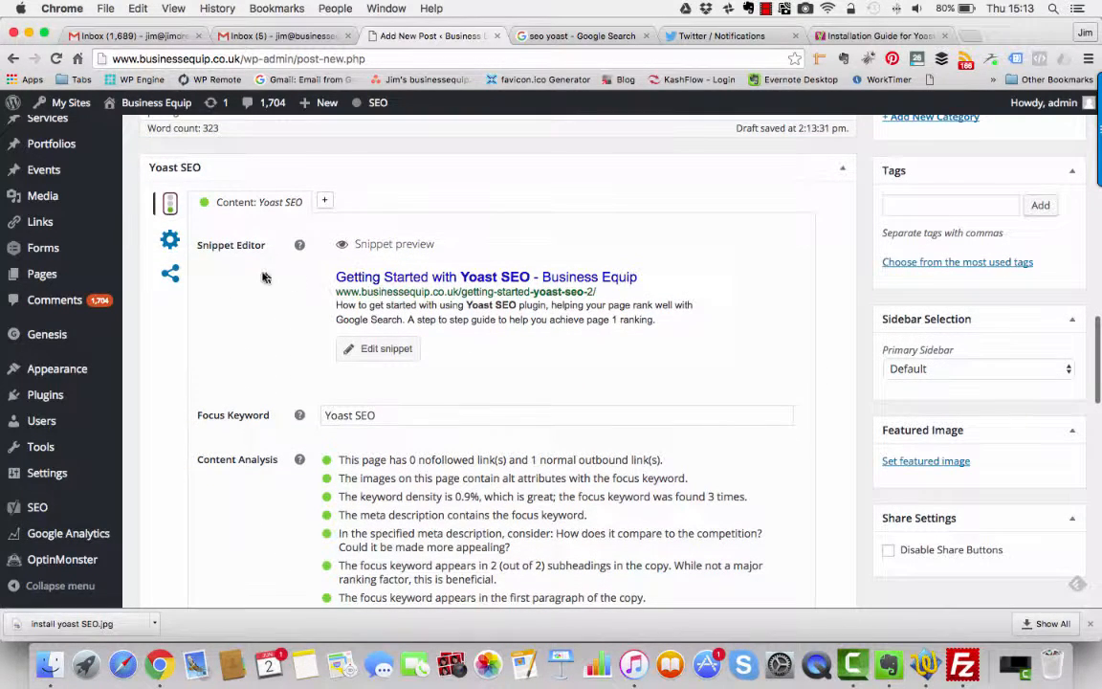